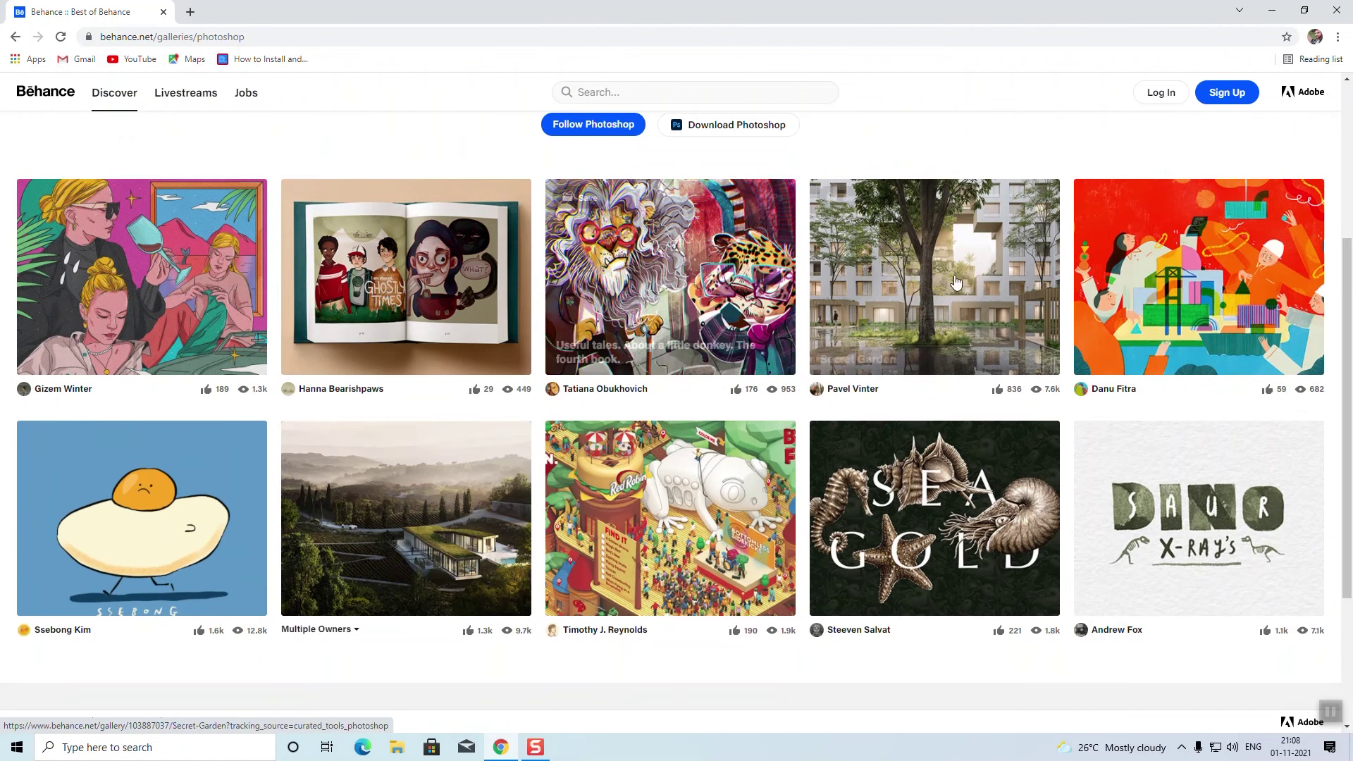
Step: Scroll the Photoshop gallery back to the top and start a new account sign-up
scroll(575, 409, up, 7)
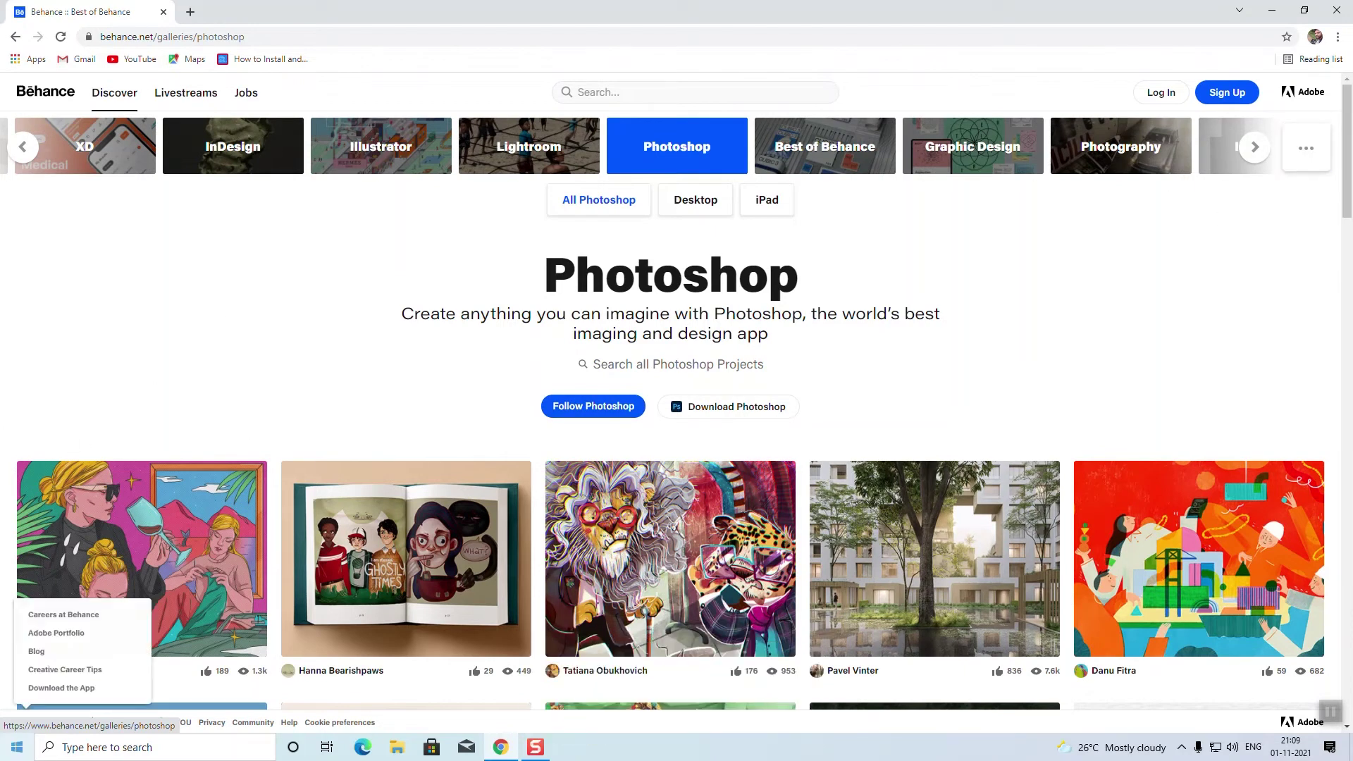
click(1225, 97)
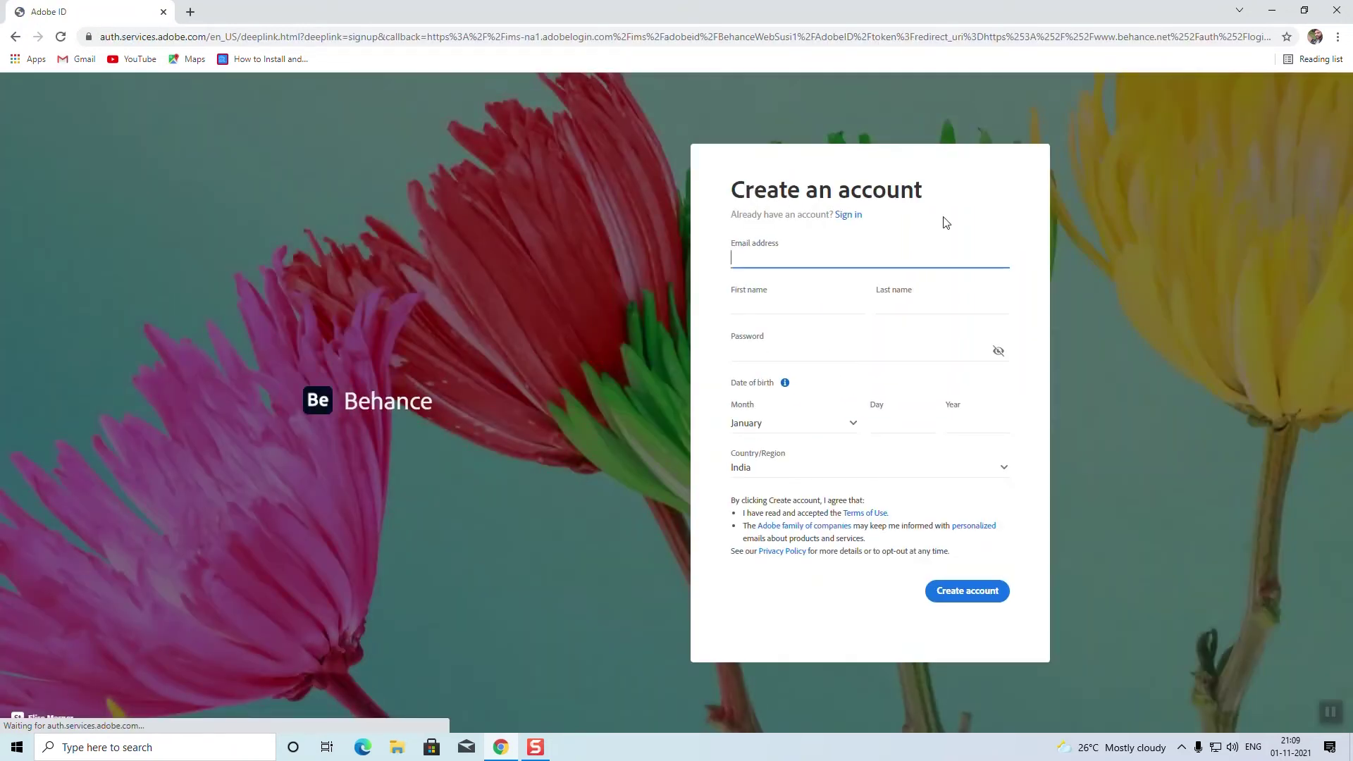
click(787, 302)
click(899, 302)
click(772, 351)
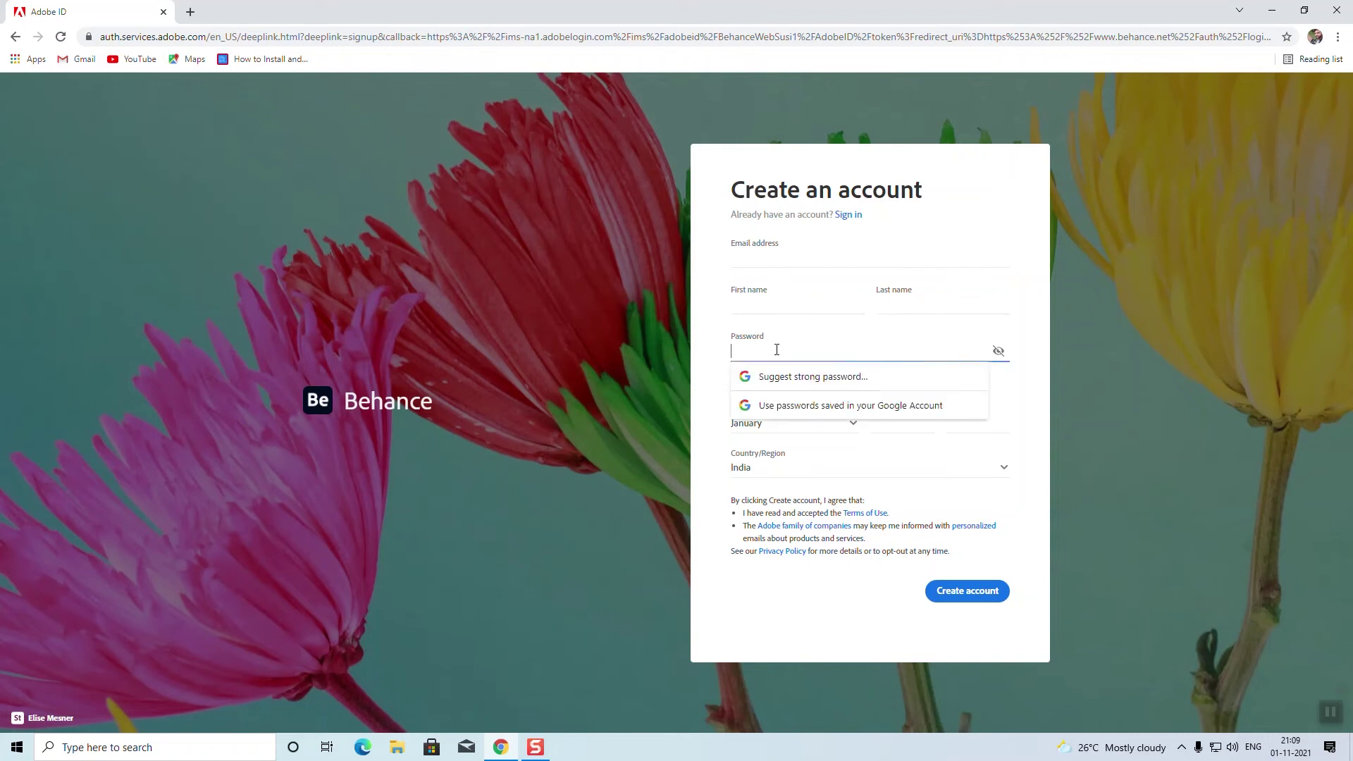
click(704, 403)
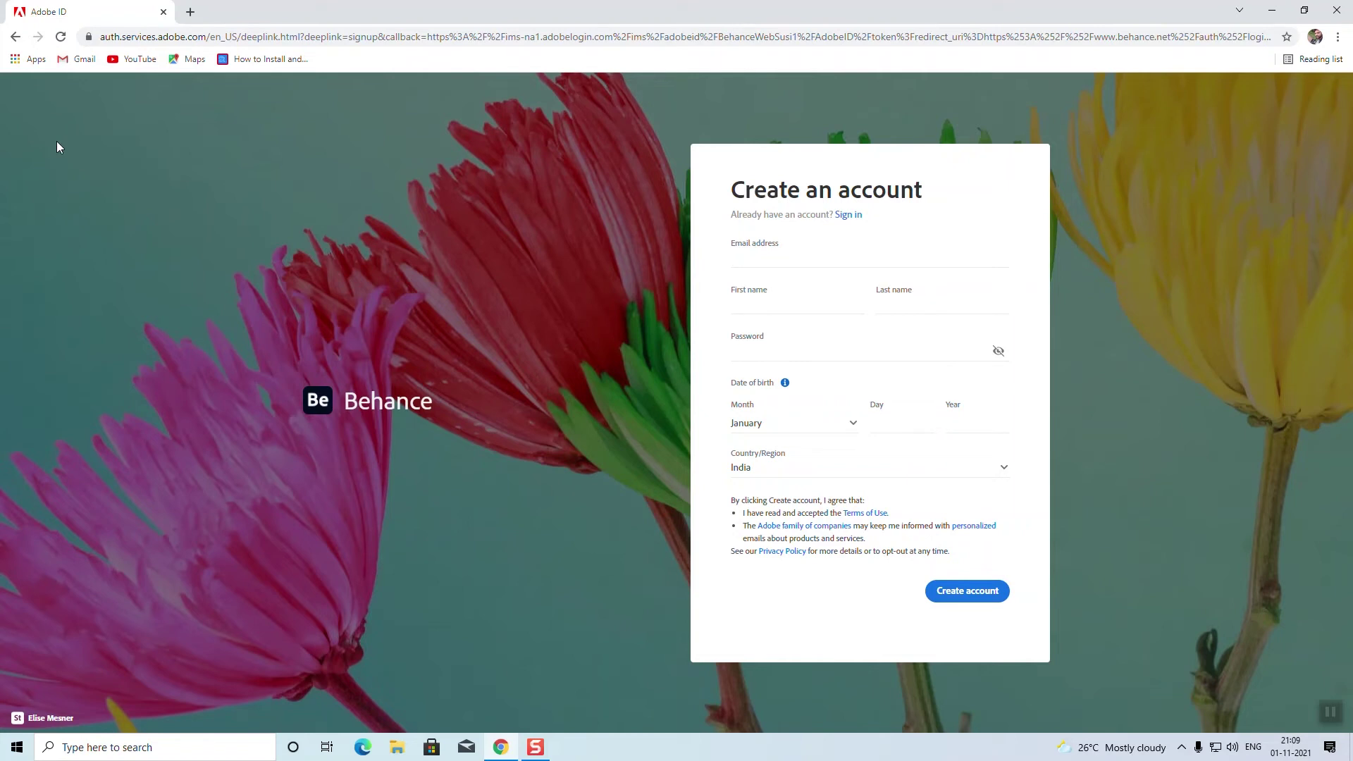
click(16, 37)
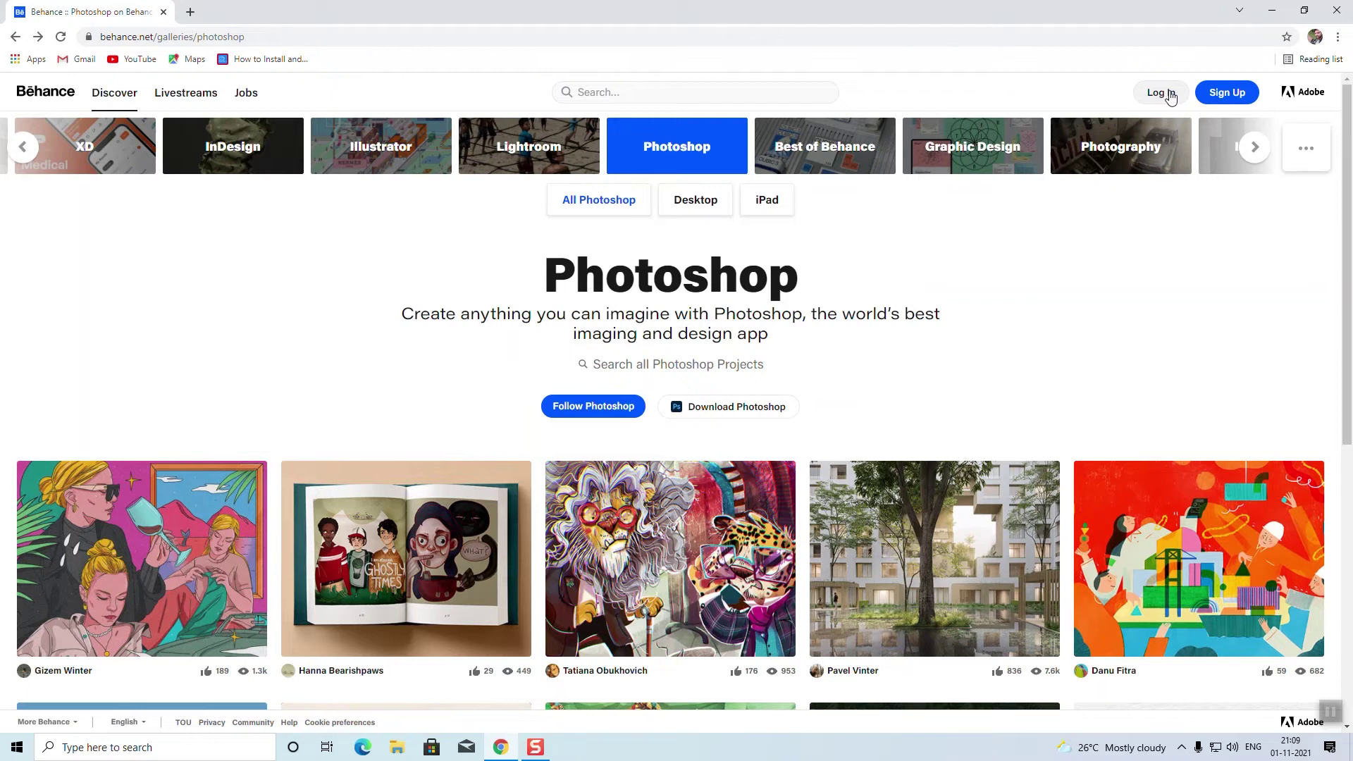
Step: Switch to logging in and submit the account's email address
click(1168, 98)
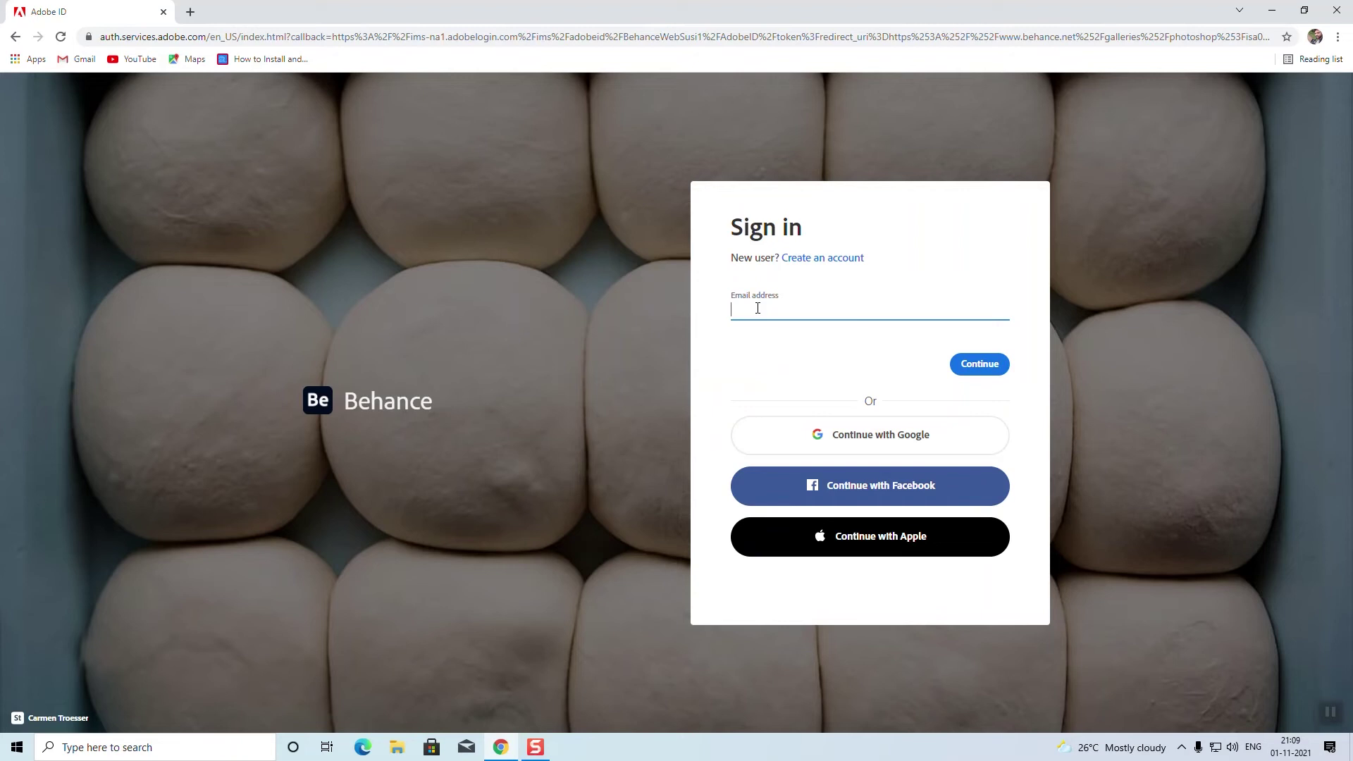
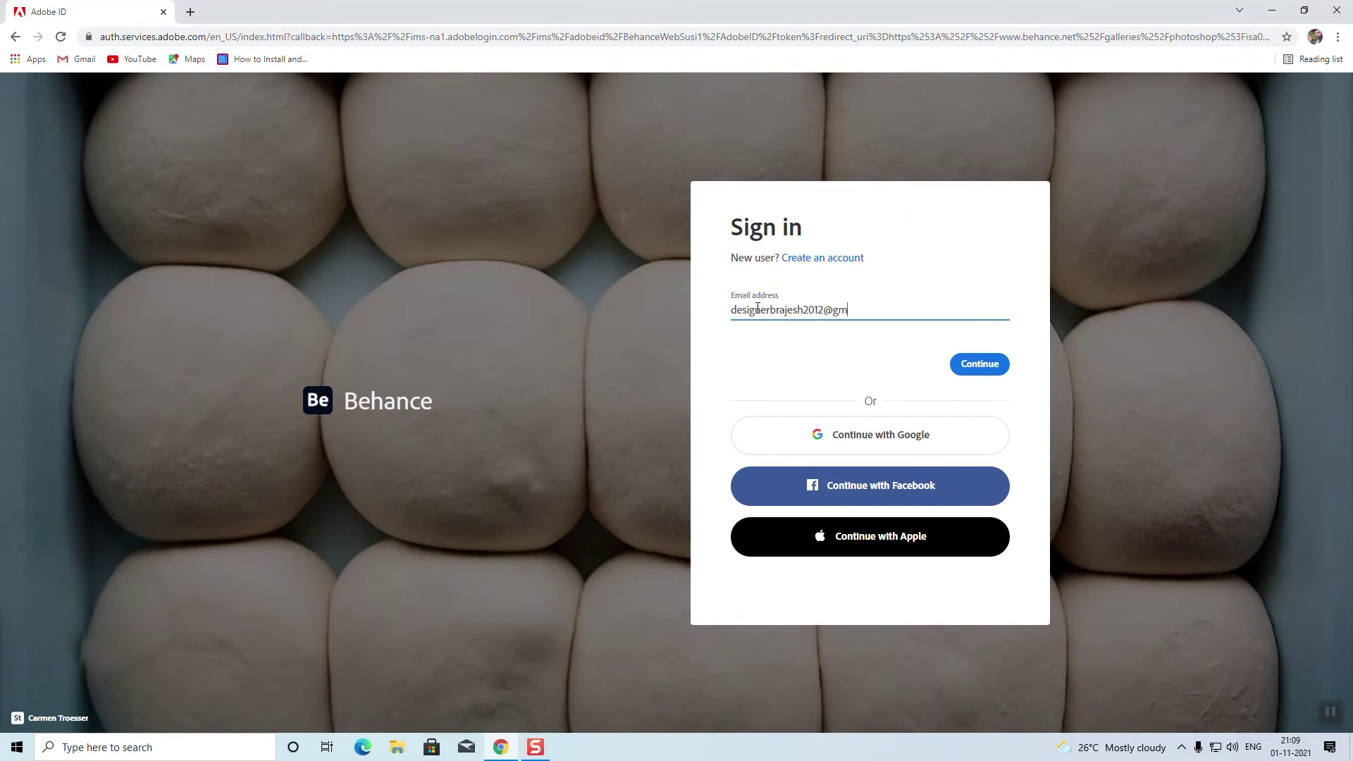
click(984, 365)
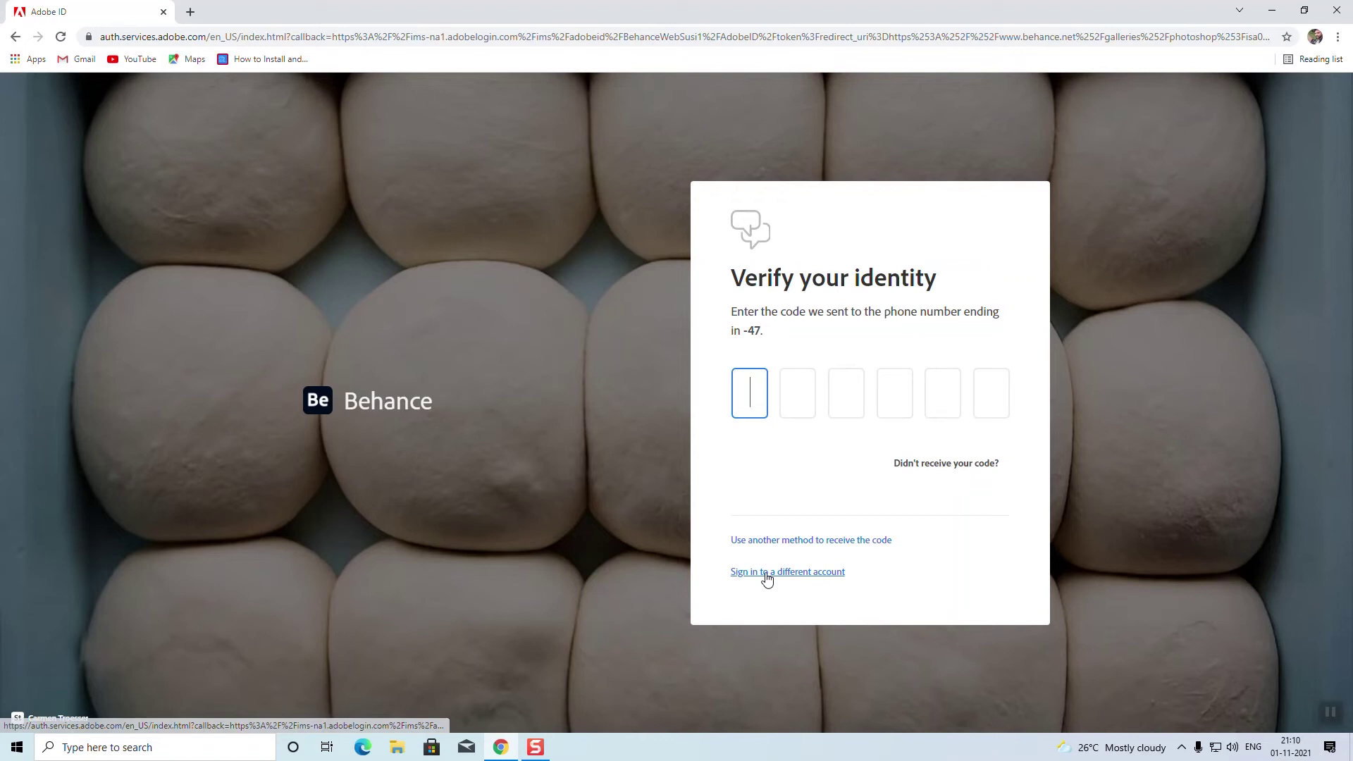
Step: Choose the Email code option, enter the account password, and decline password saving and passwordless sign-in
click(801, 541)
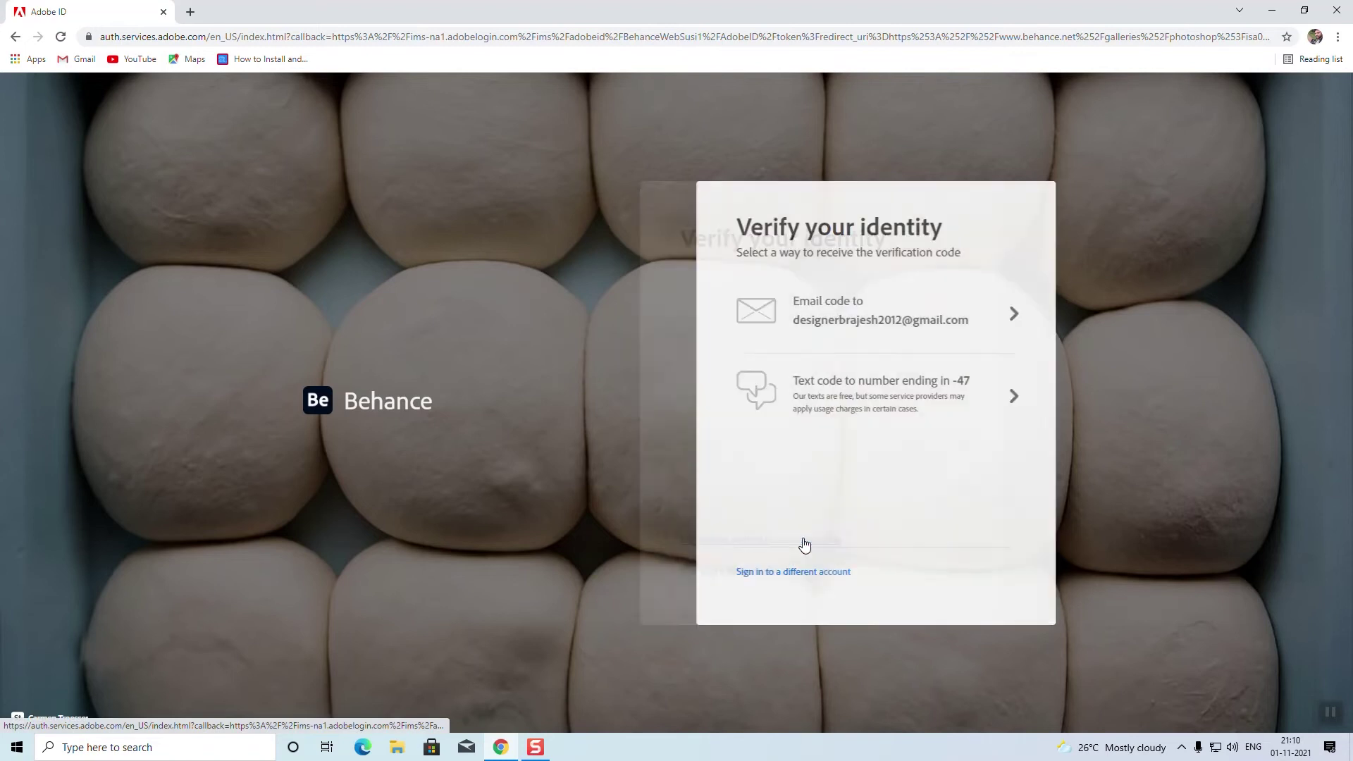
click(842, 321)
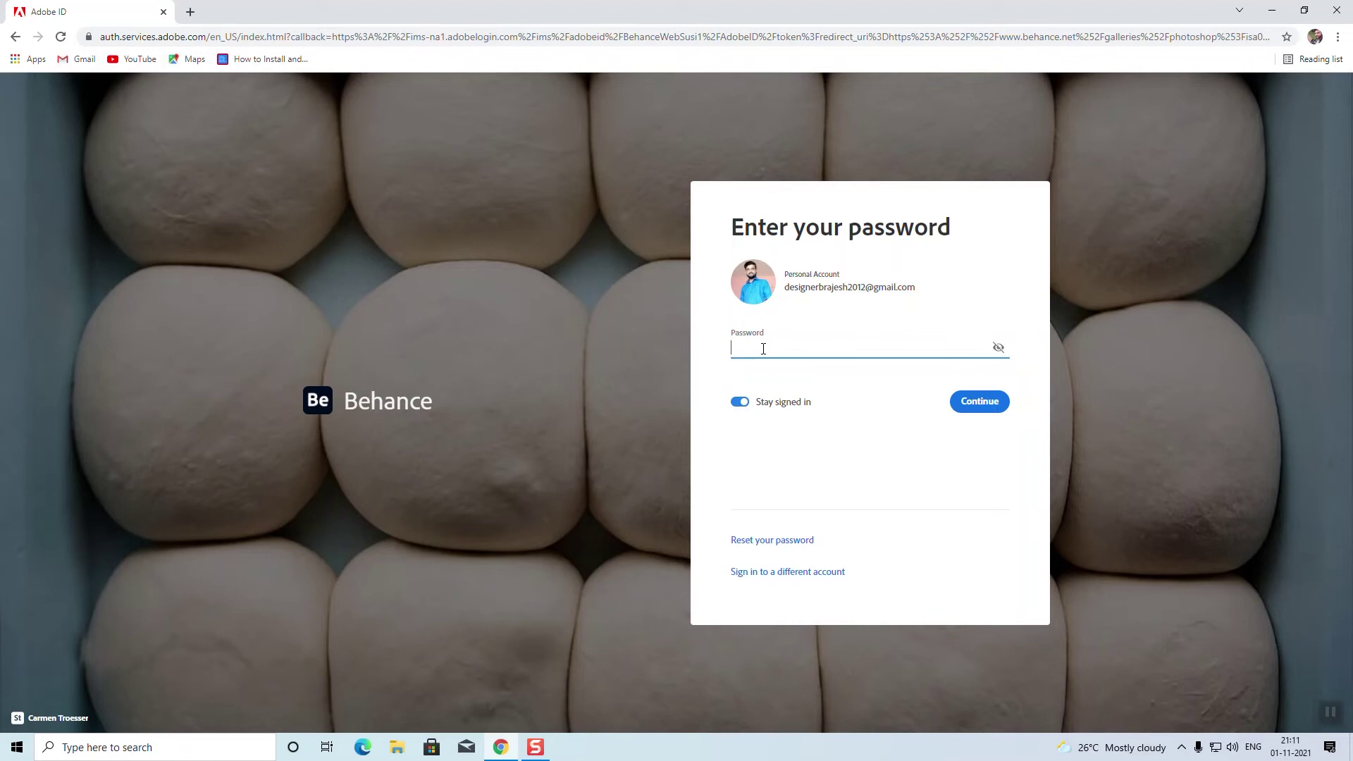
text(•)
key(Return)
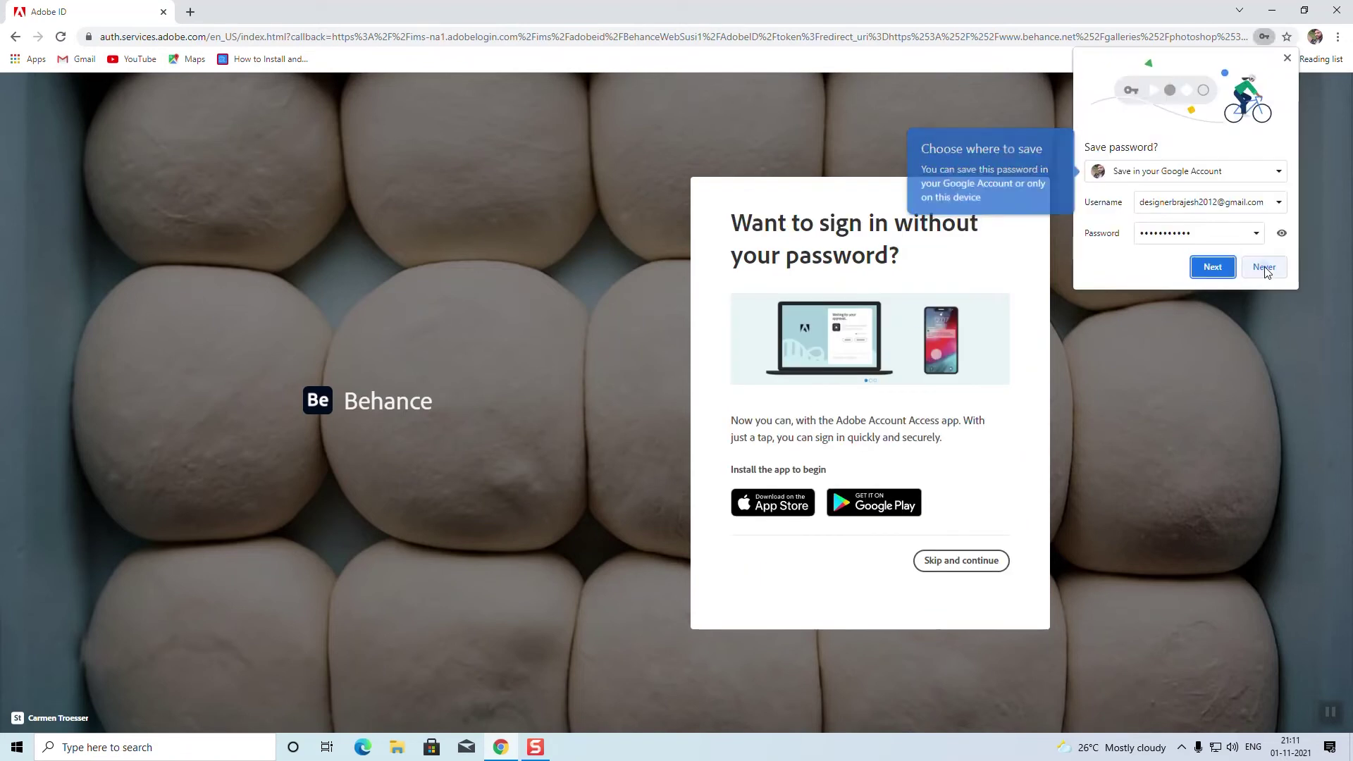
click(1267, 261)
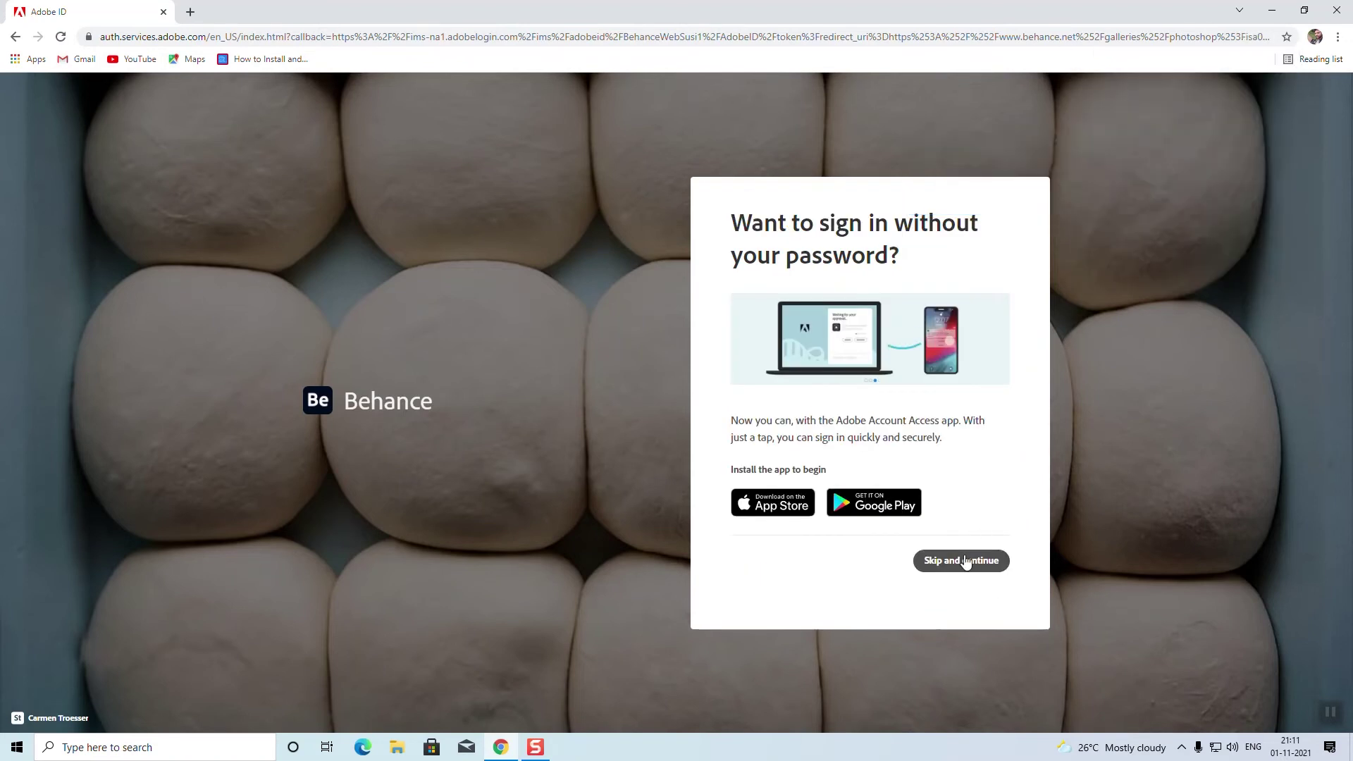
click(973, 562)
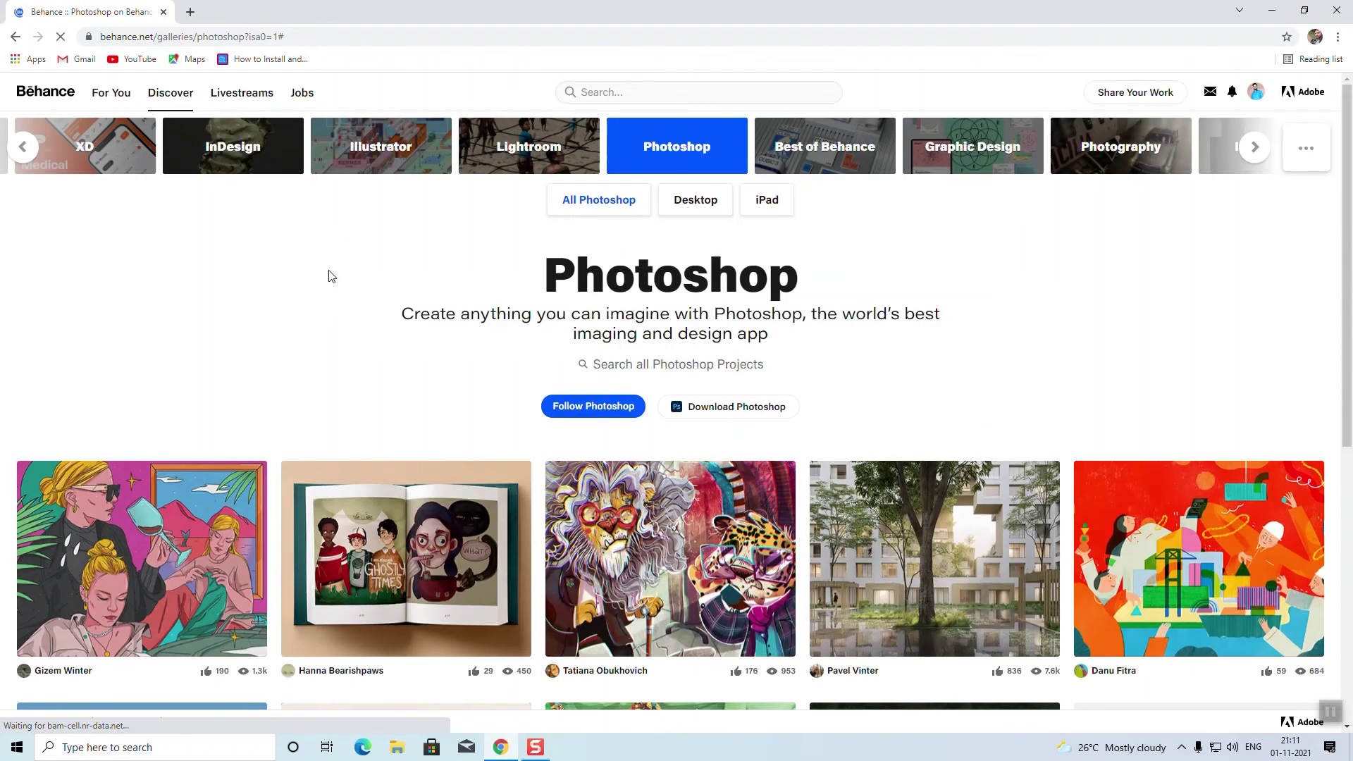
Step: Go from the avatar to the Behance profile and open its profile editor
mouse_move(1258, 93)
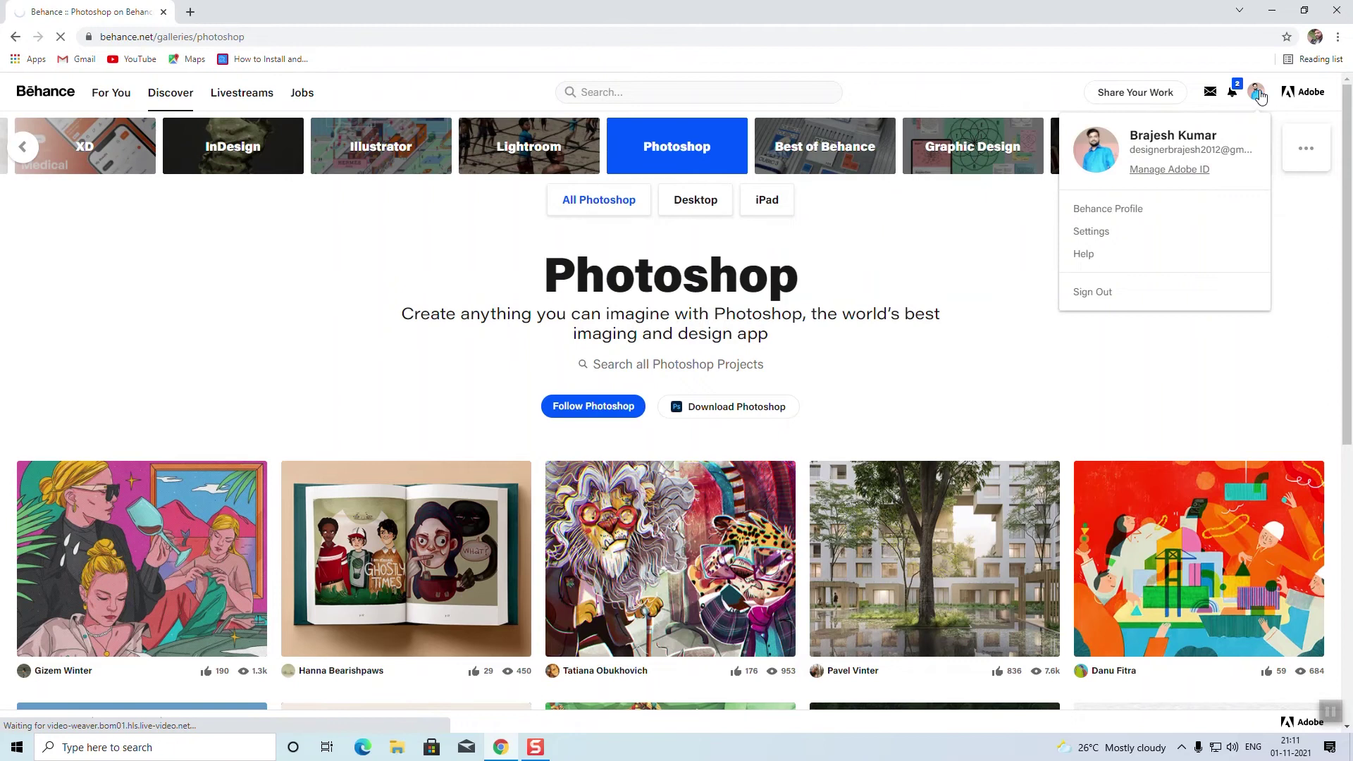
click(1258, 94)
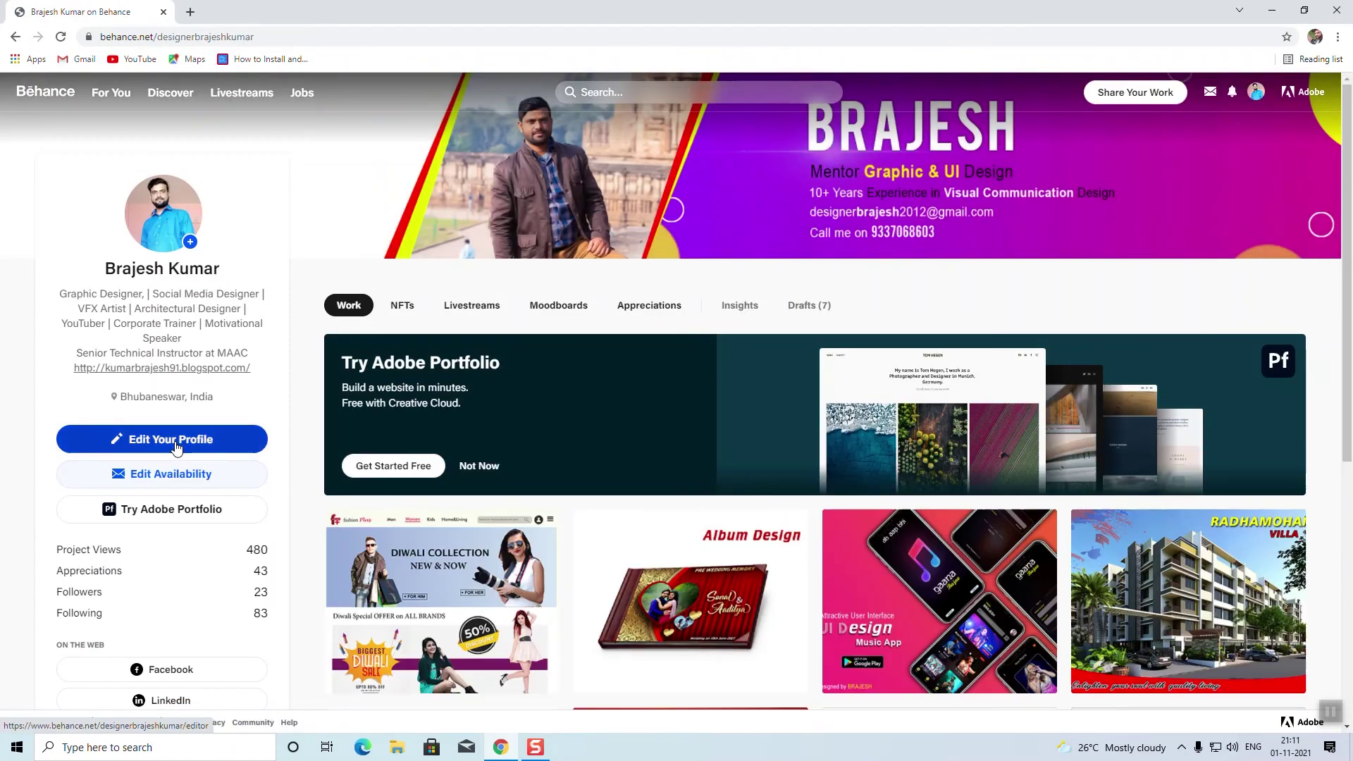
scroll(203, 446, down, 3)
scroll(203, 446, up, 3)
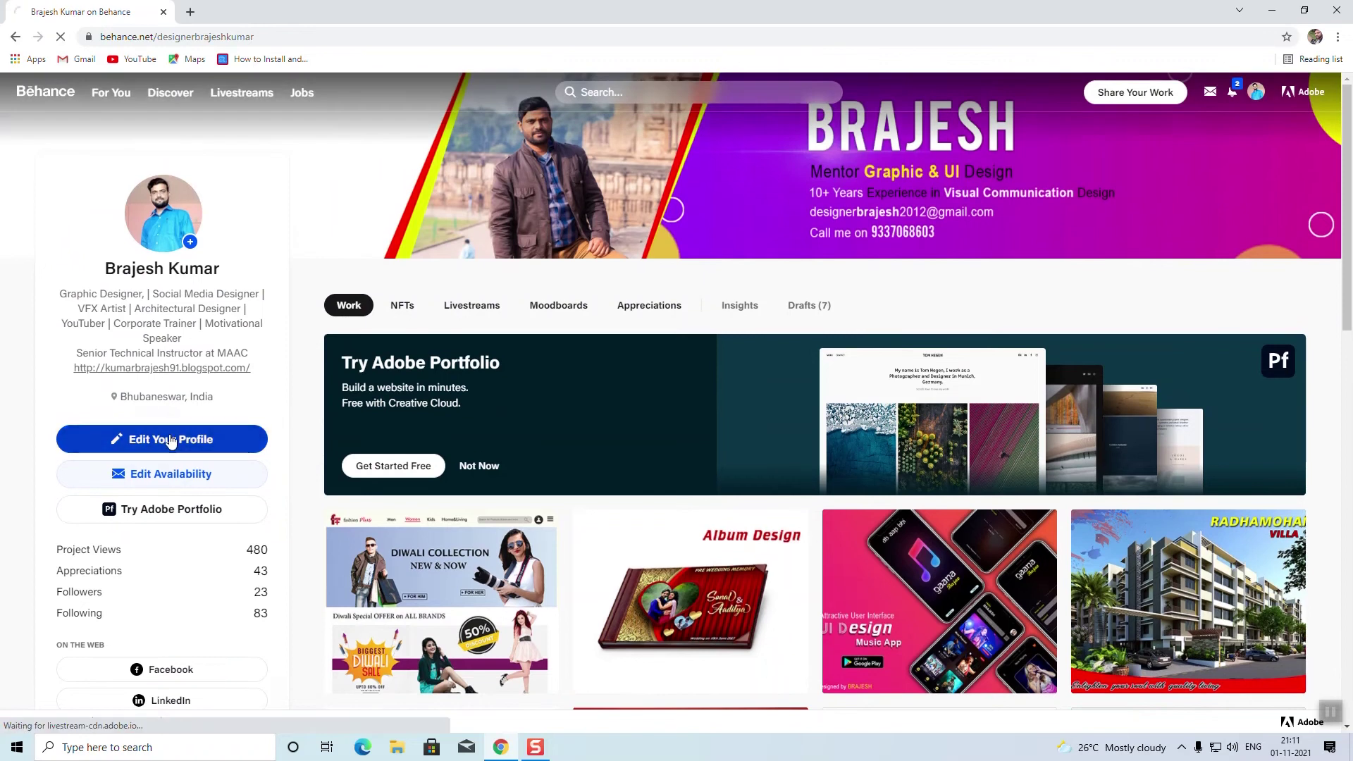
click(169, 440)
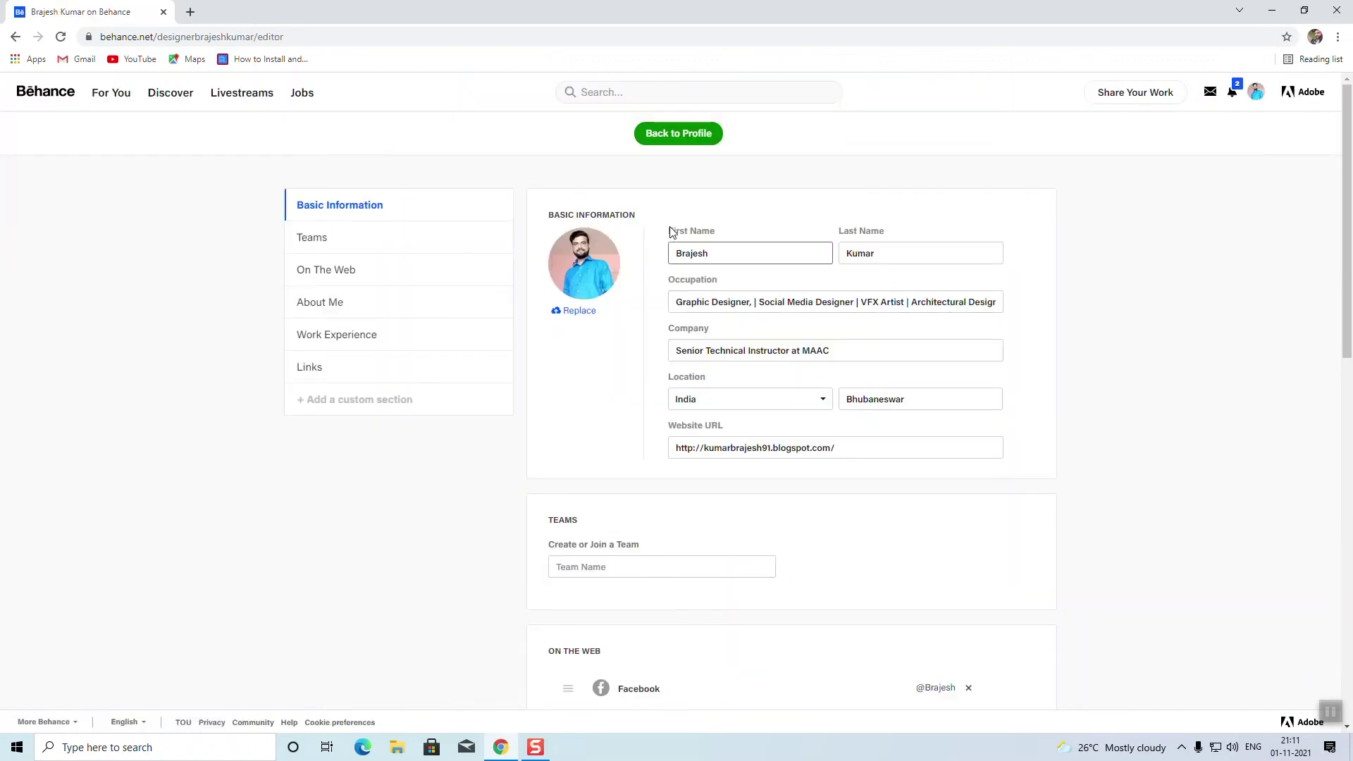
Step: Select the first name and last name texts in Basic Information
click(733, 255)
double_click(733, 254)
click(733, 254)
double_click(733, 254)
click(907, 252)
double_click(907, 253)
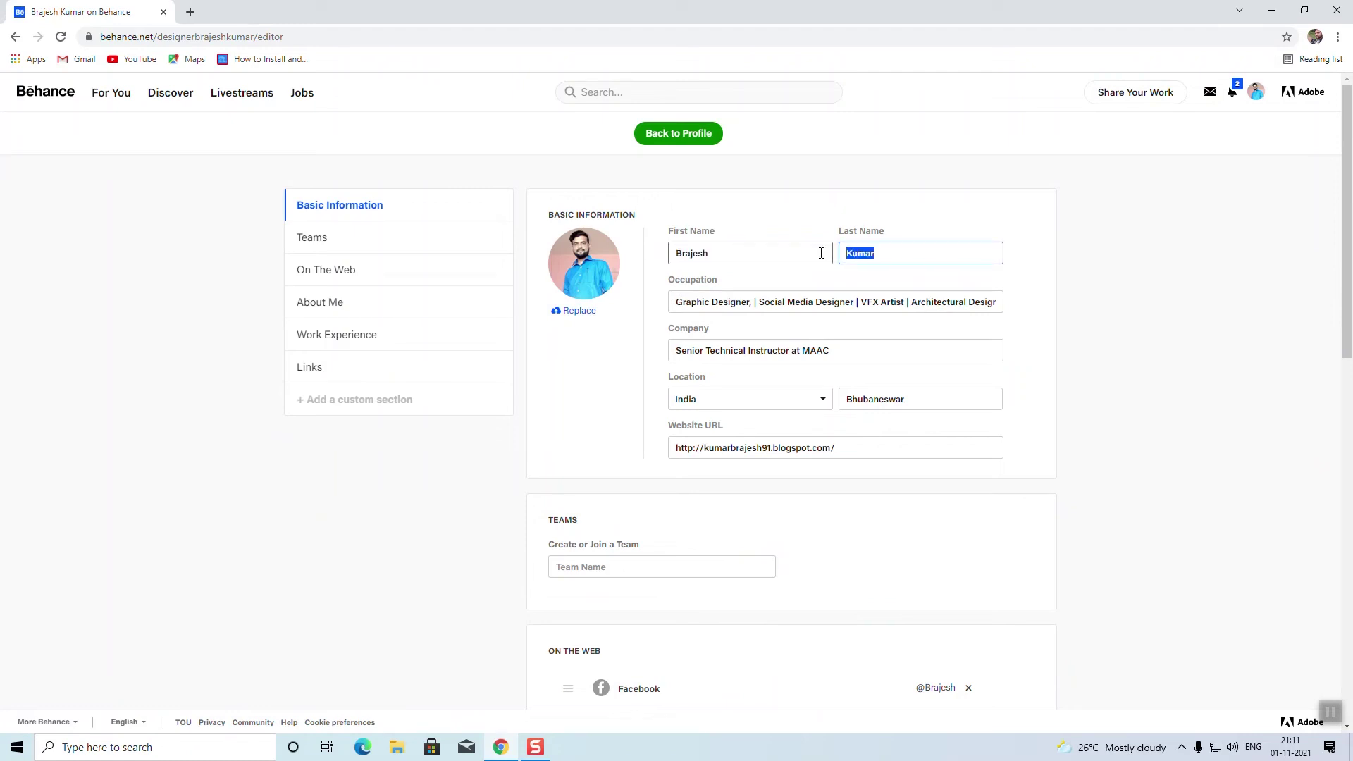
Step: Delete the stray comma after Graphic Designer in the Occupation field
click(688, 303)
drag(674, 305, 762, 301)
click(752, 305)
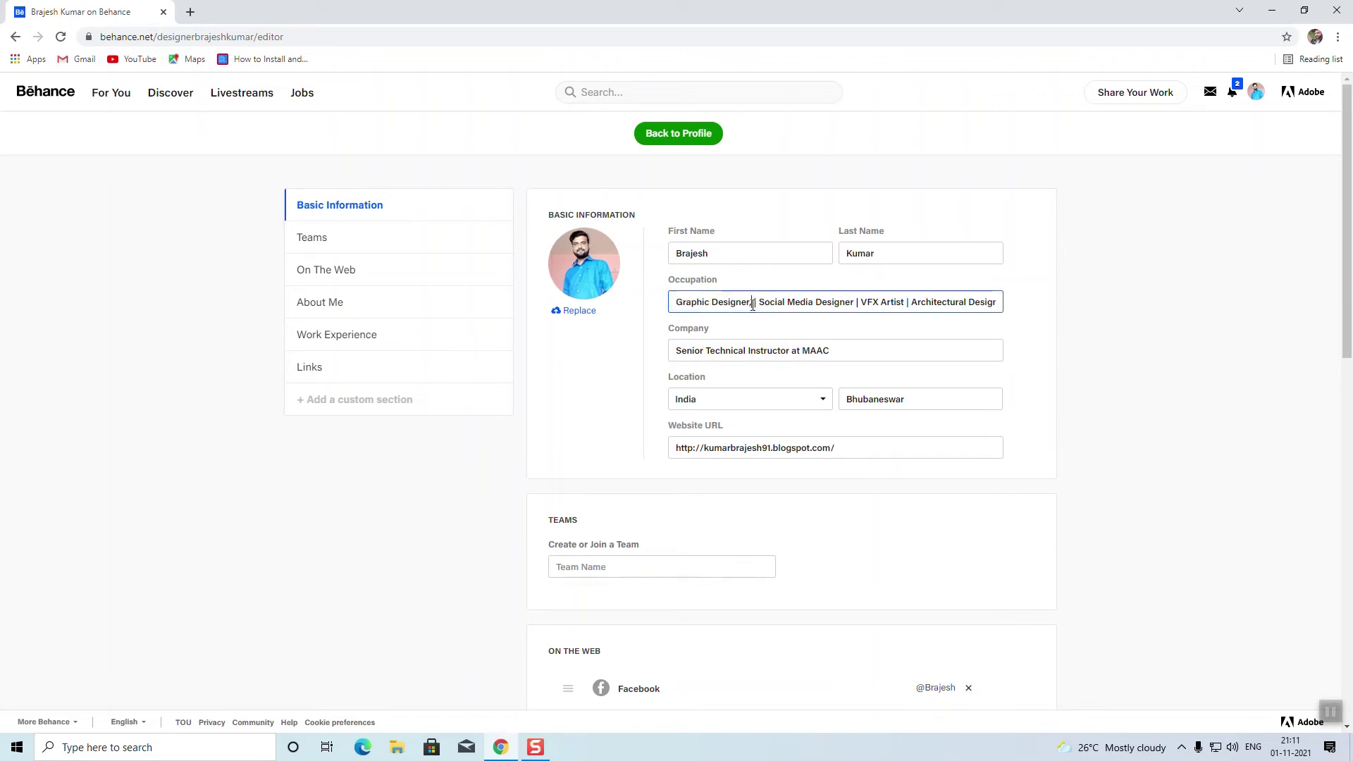
key(BackSpace)
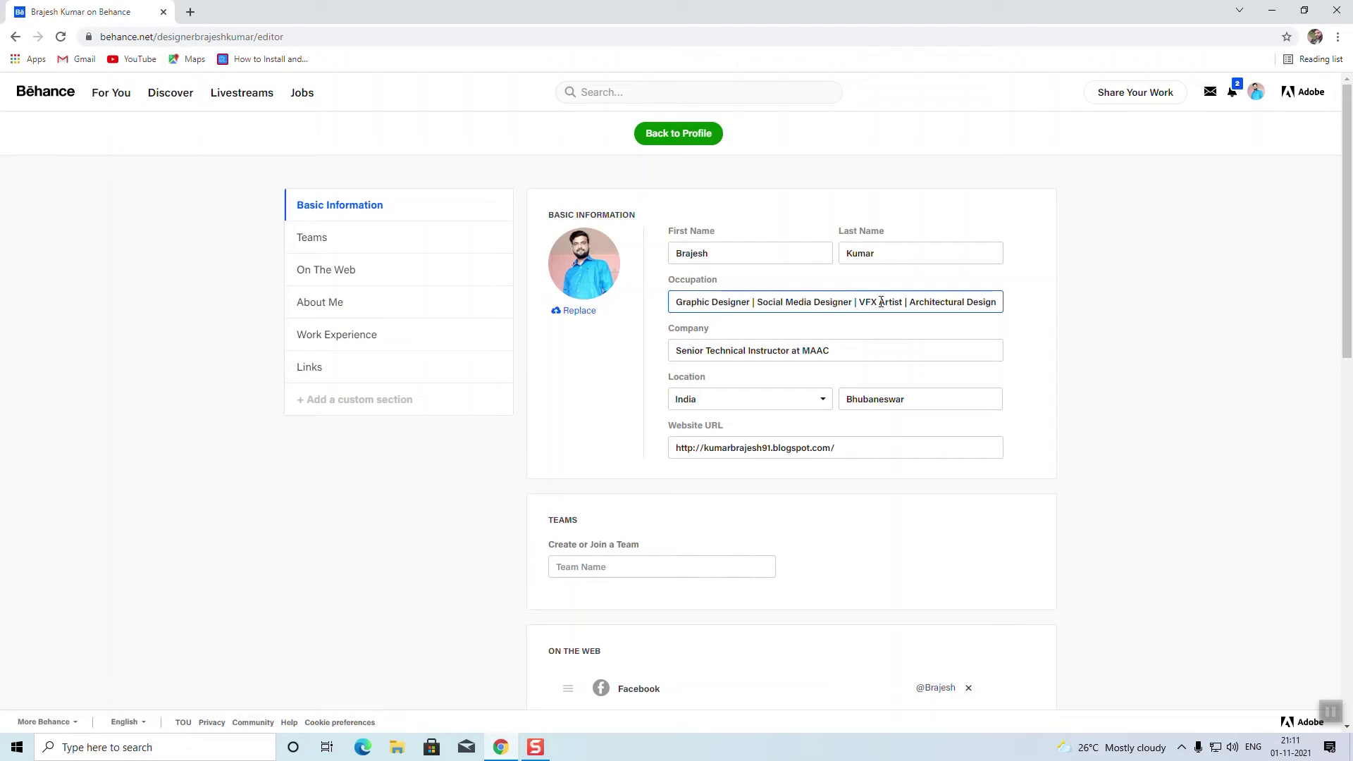
key(Right)
key(Right)
key(Right)
key(Right)
key(Right)
key(Right)
key(Right)
key(Right)
key(Right)
key(Right)
key(Right)
key(Right)
key(Right)
key(Right)
key(Right)
key(Right)
key(Right)
key(Right)
key(Right)
key(Right)
key(Right)
key(Right)
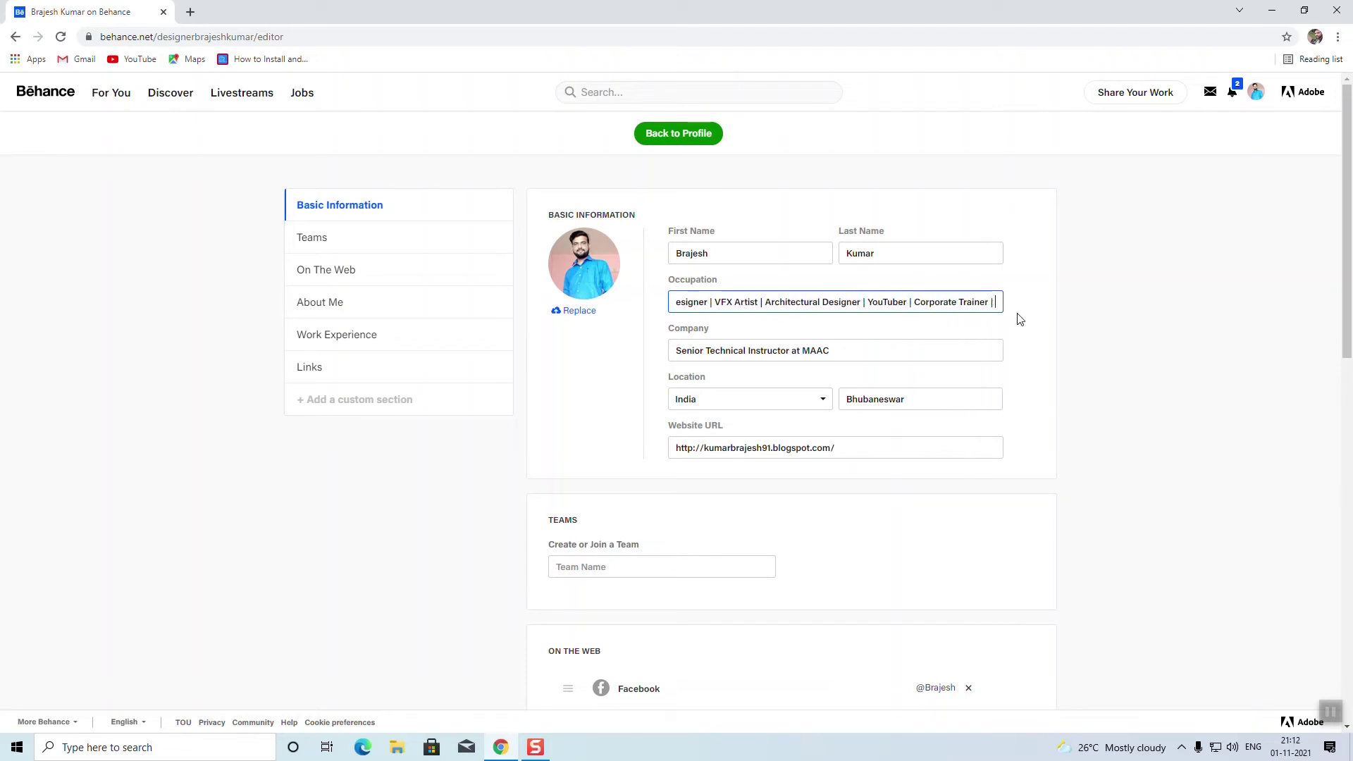
key(Right)
key(Right)
key(Right)
key(Right)
key(Right)
key(Right)
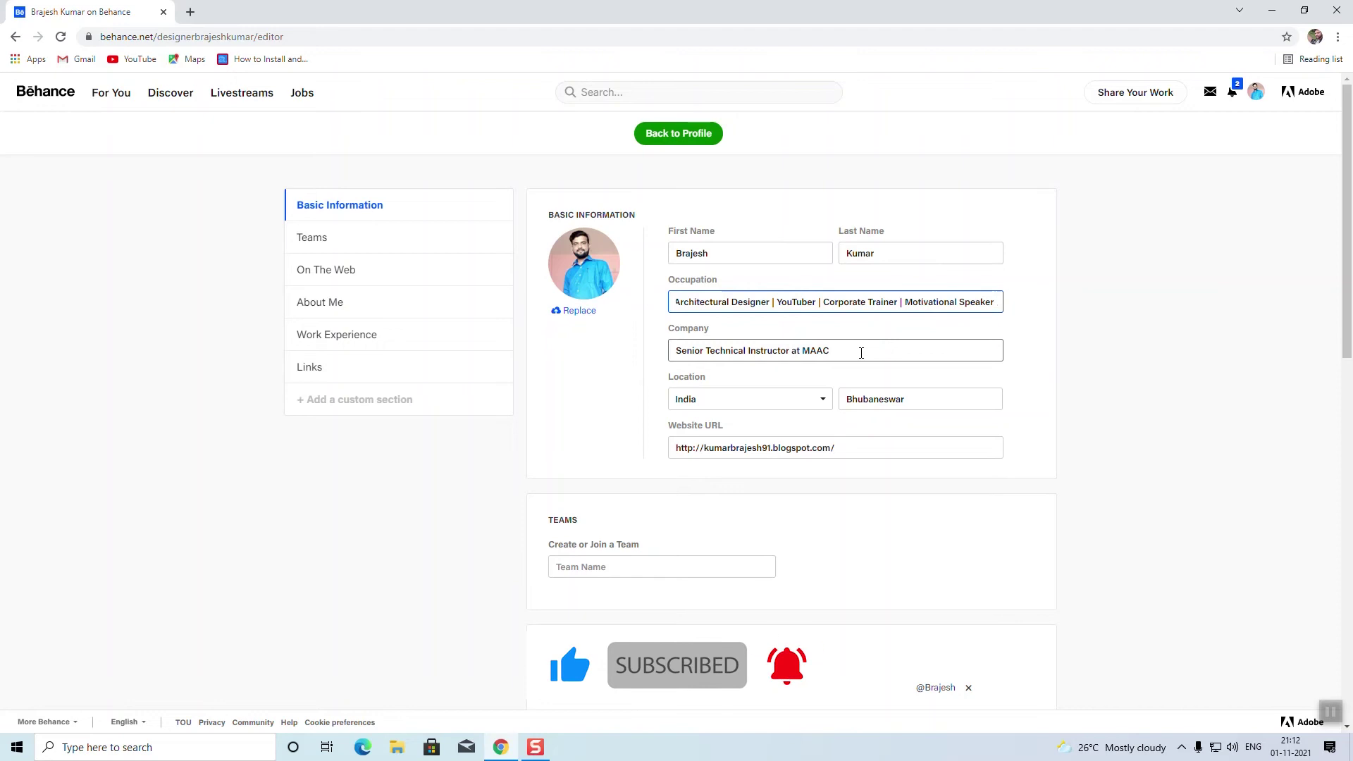
Step: Select the Company entry, then move through the Website URL and Team Name fields so changes save
drag(857, 351, 652, 356)
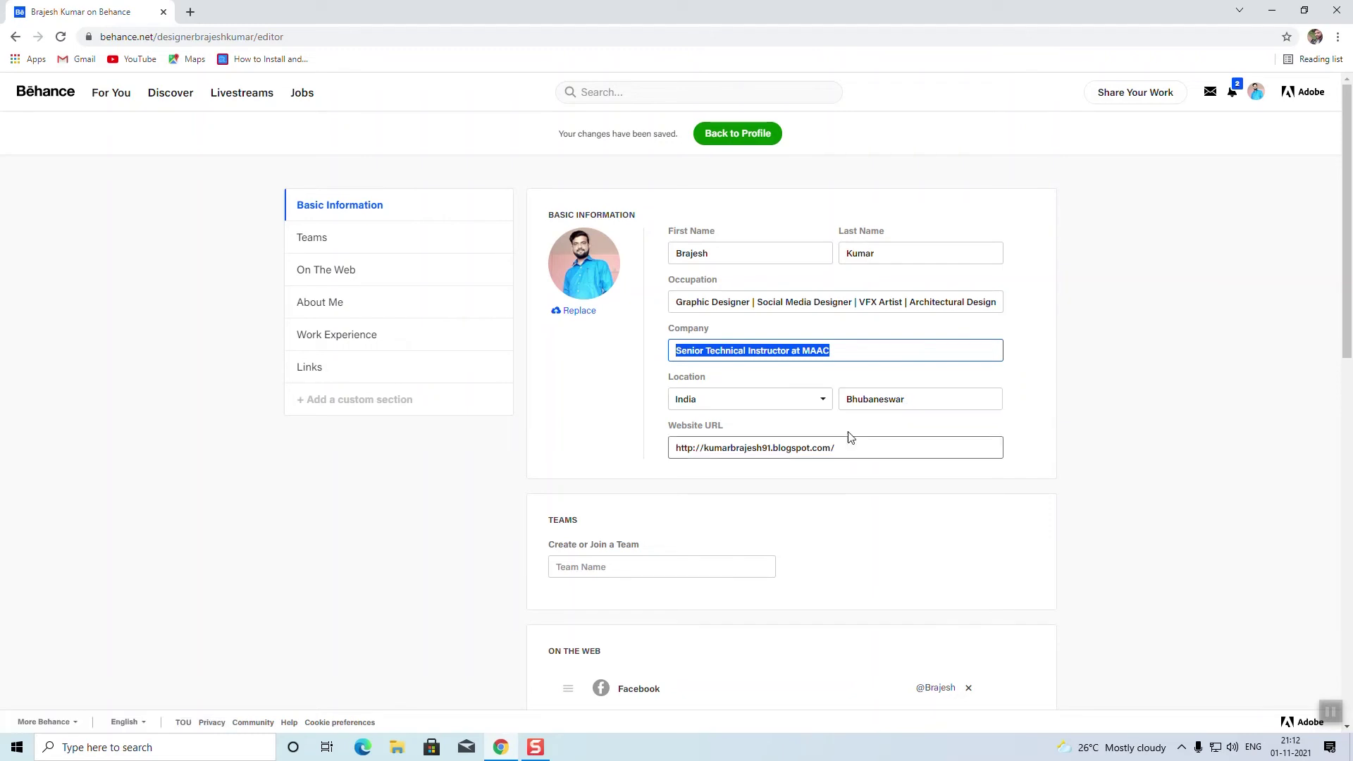
click(868, 451)
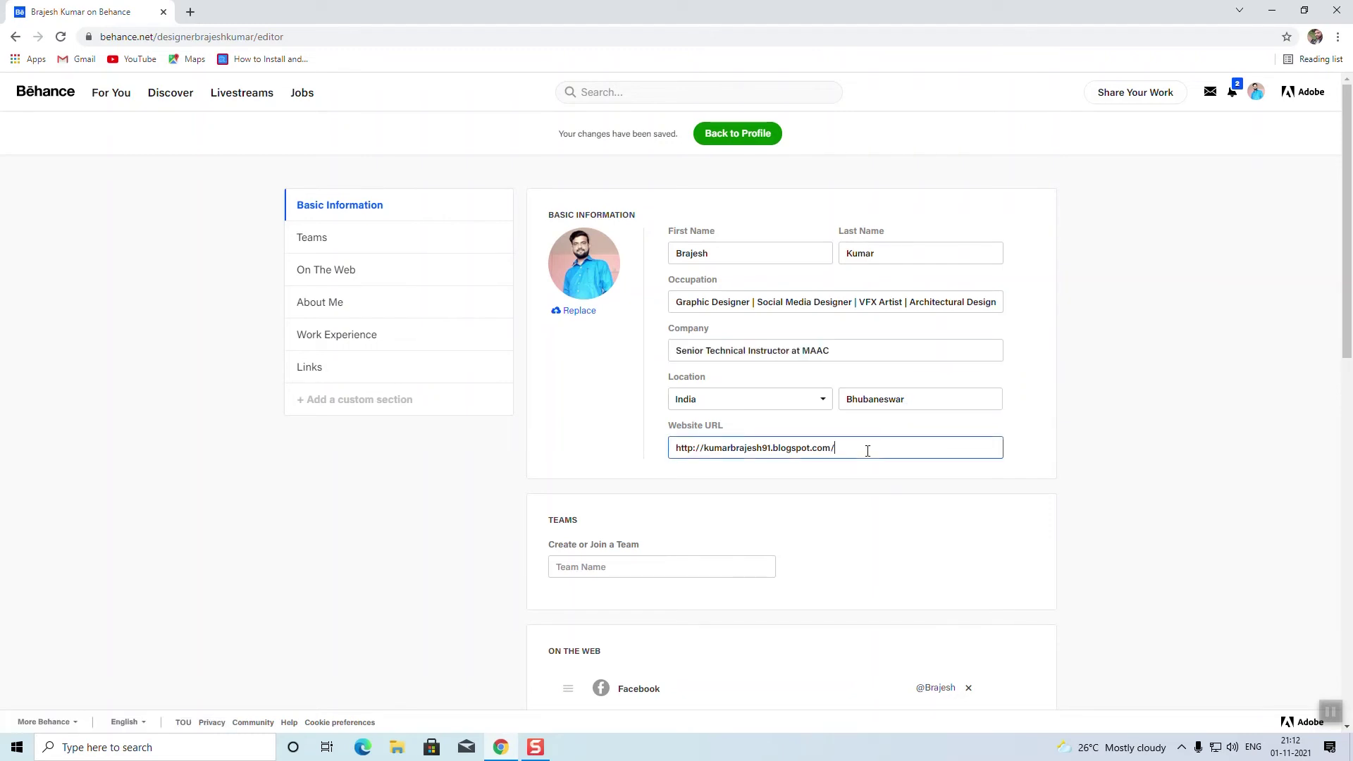
click(727, 576)
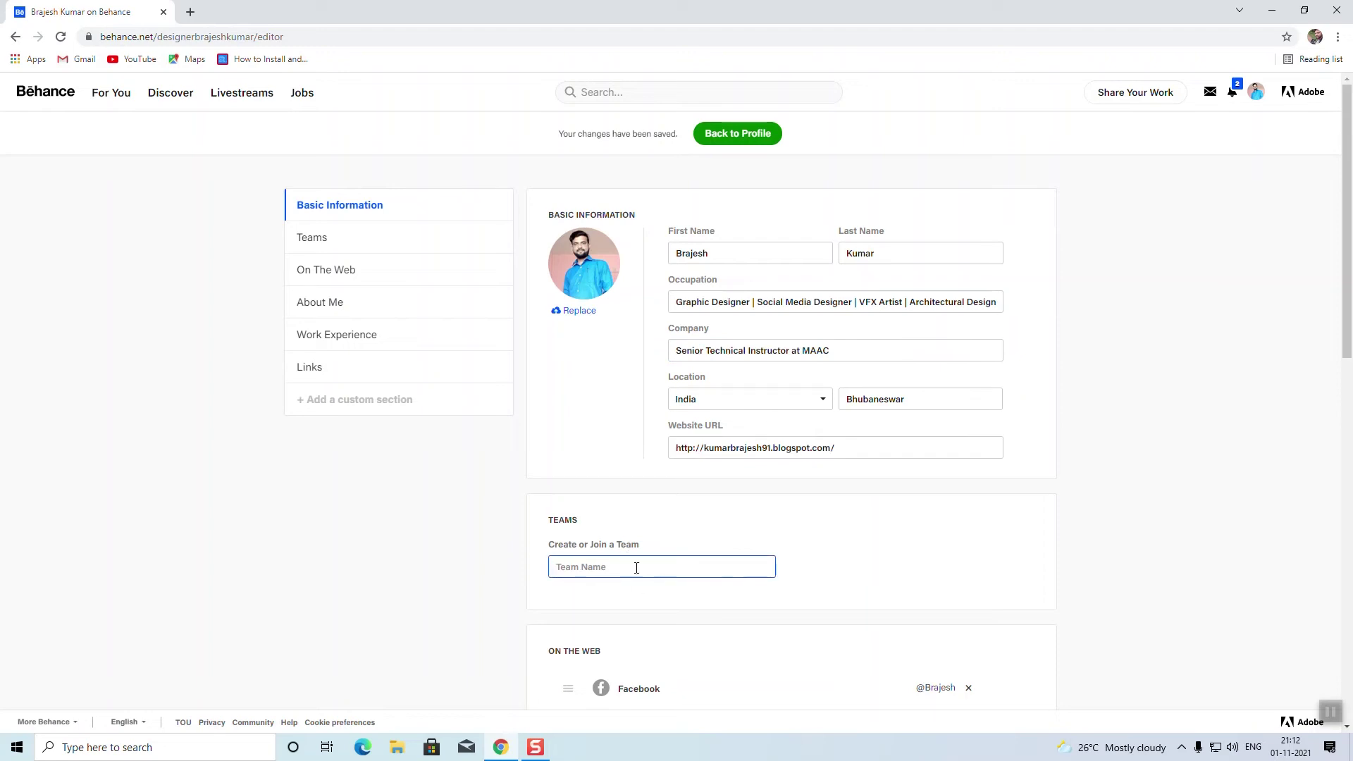
scroll(677, 620, down, 5)
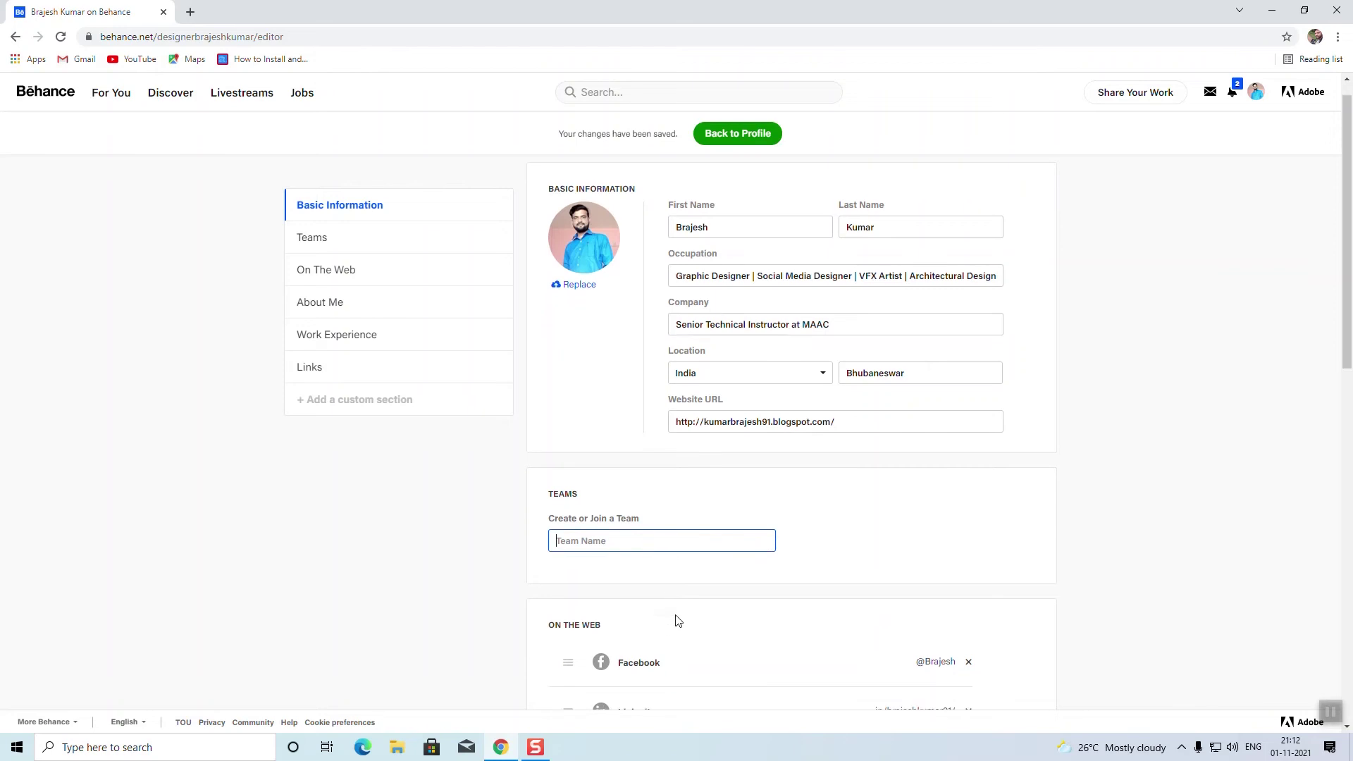
scroll(613, 332, up, 2)
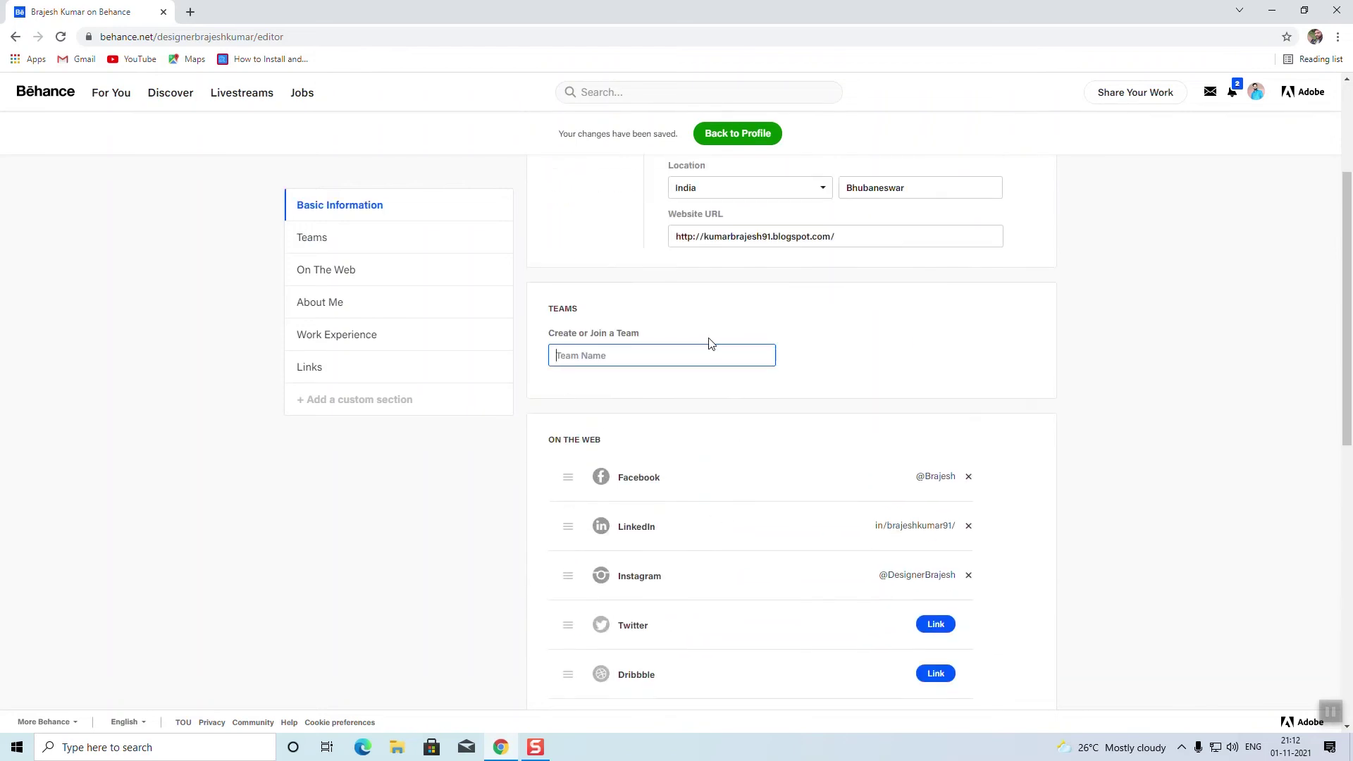
scroll(704, 347, down, 1)
scroll(618, 380, down, 1)
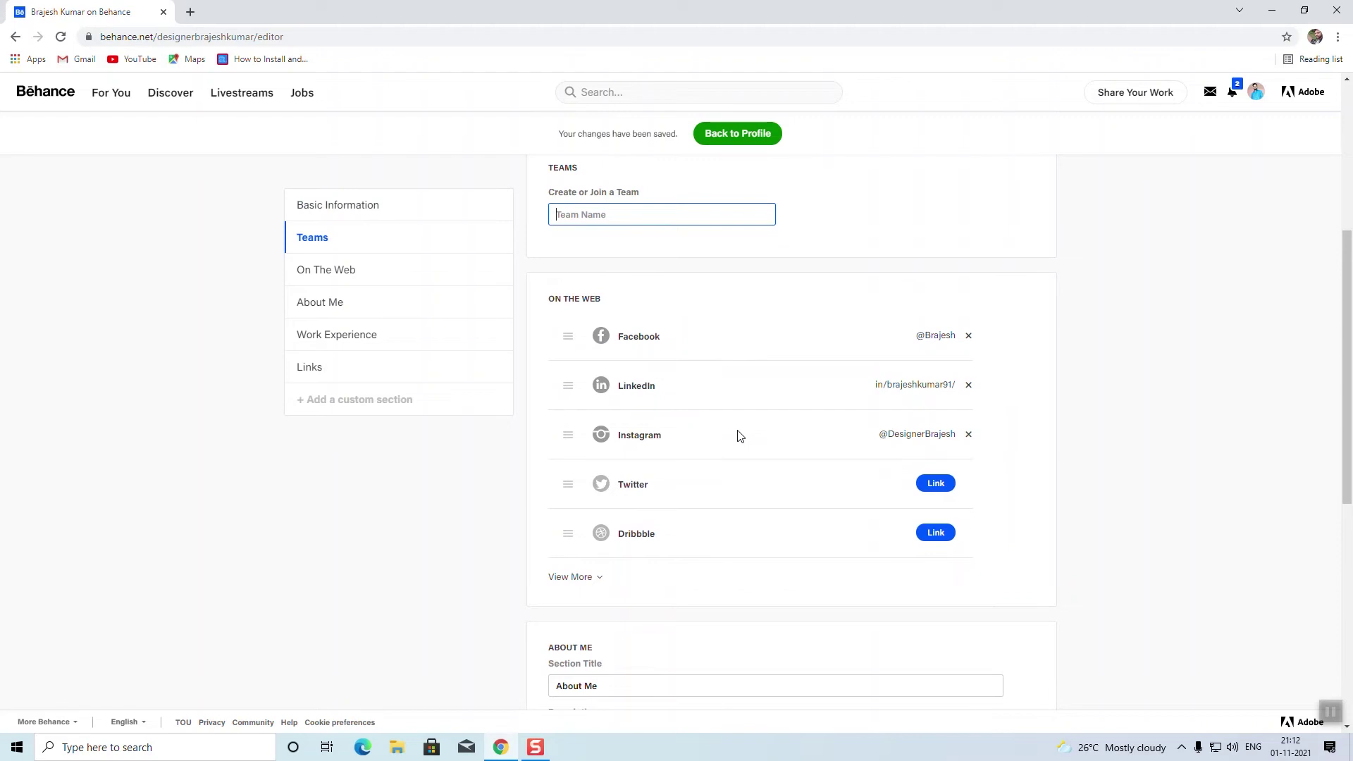
scroll(739, 436, down, 3)
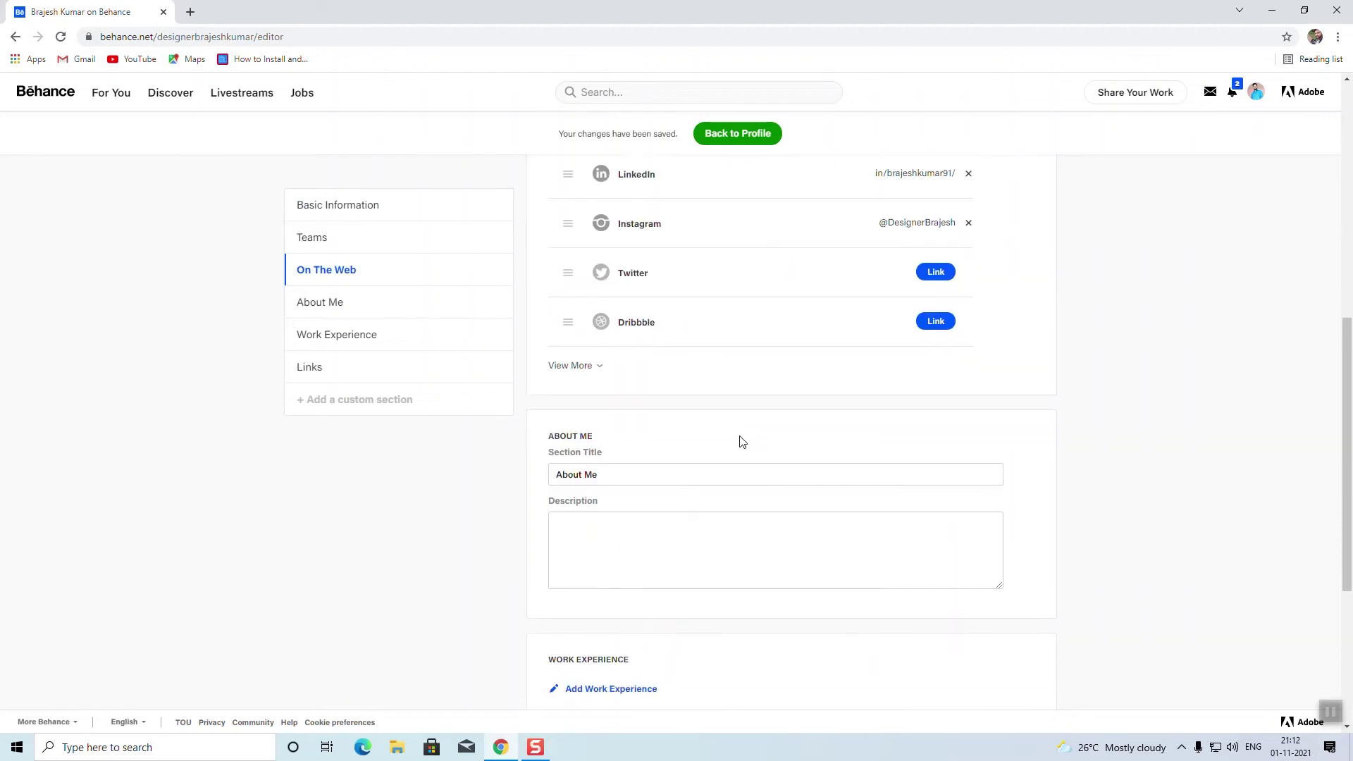
scroll(740, 442, down, 2)
click(587, 388)
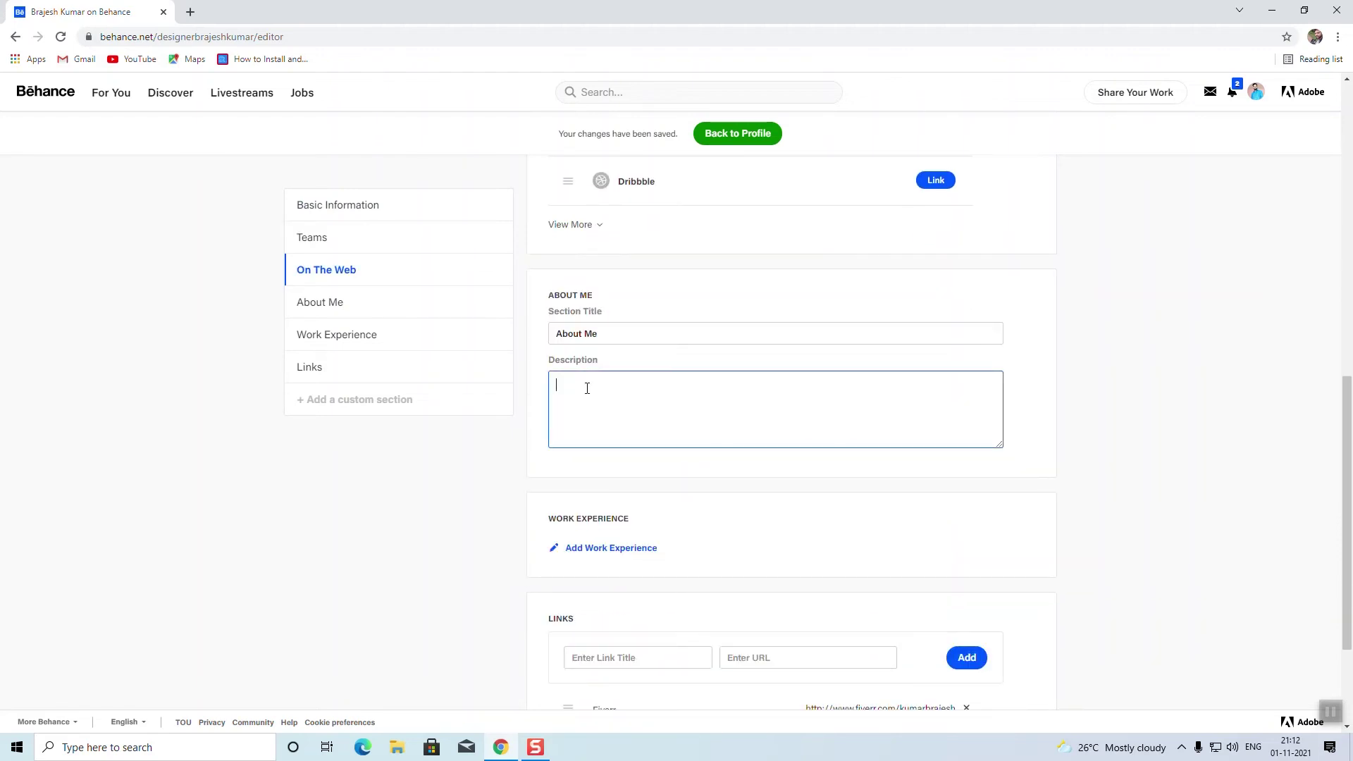
scroll(846, 417, down, 2)
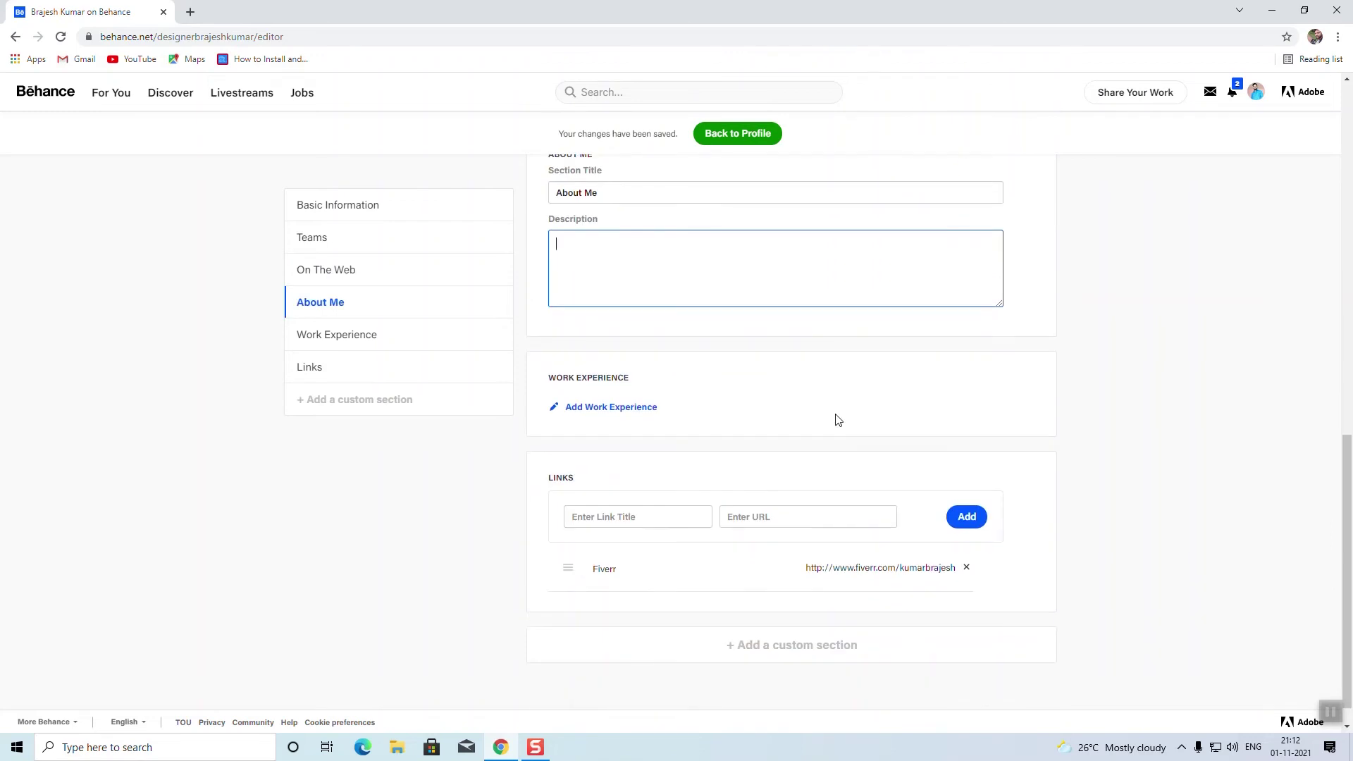
scroll(691, 356, up, 1)
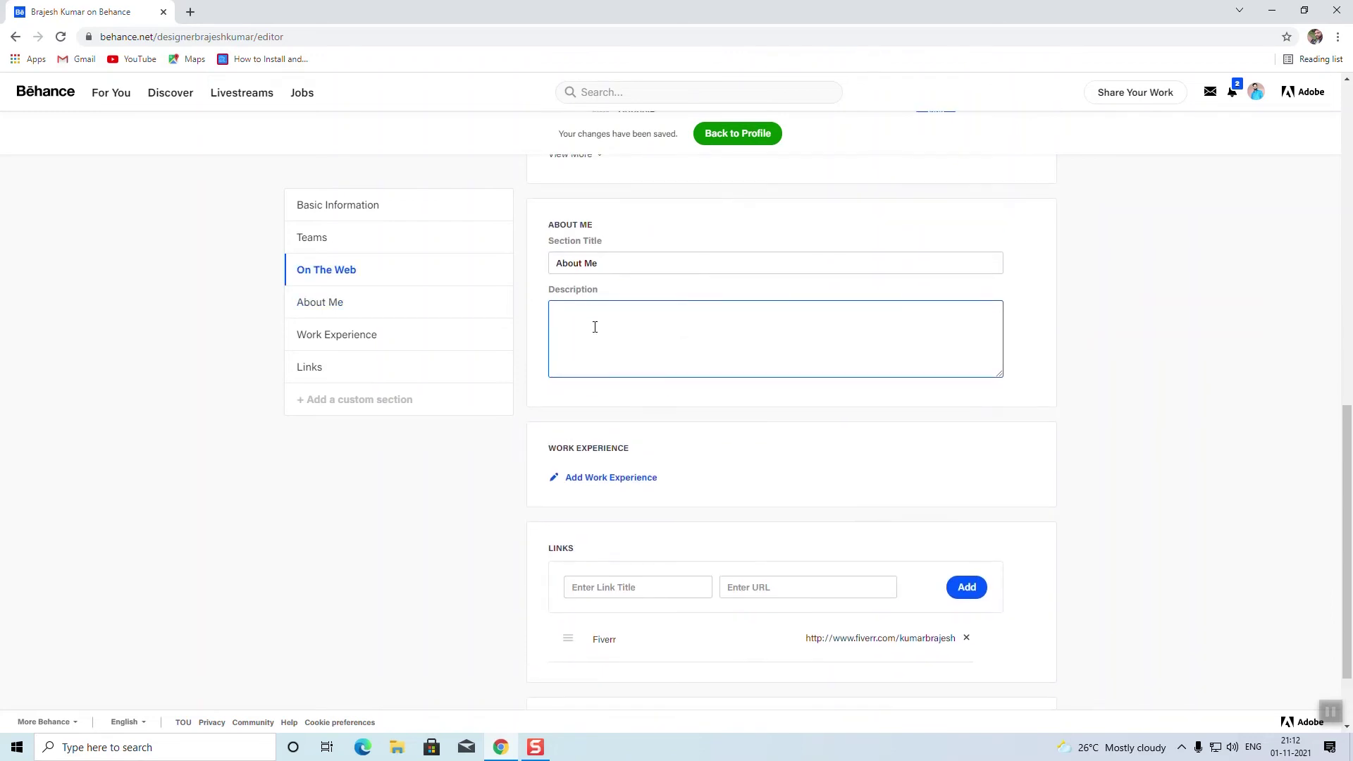
scroll(595, 327, up, 1)
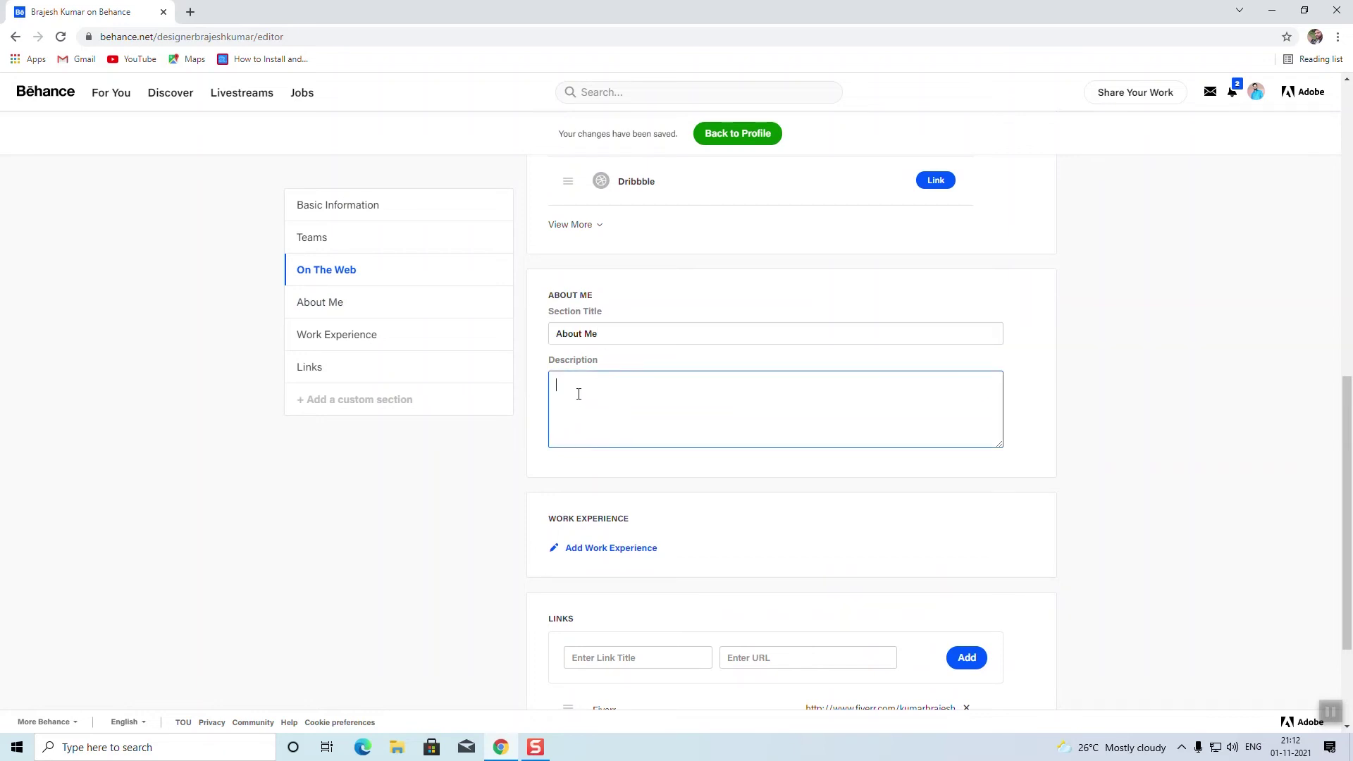
scroll(617, 489, down, 2)
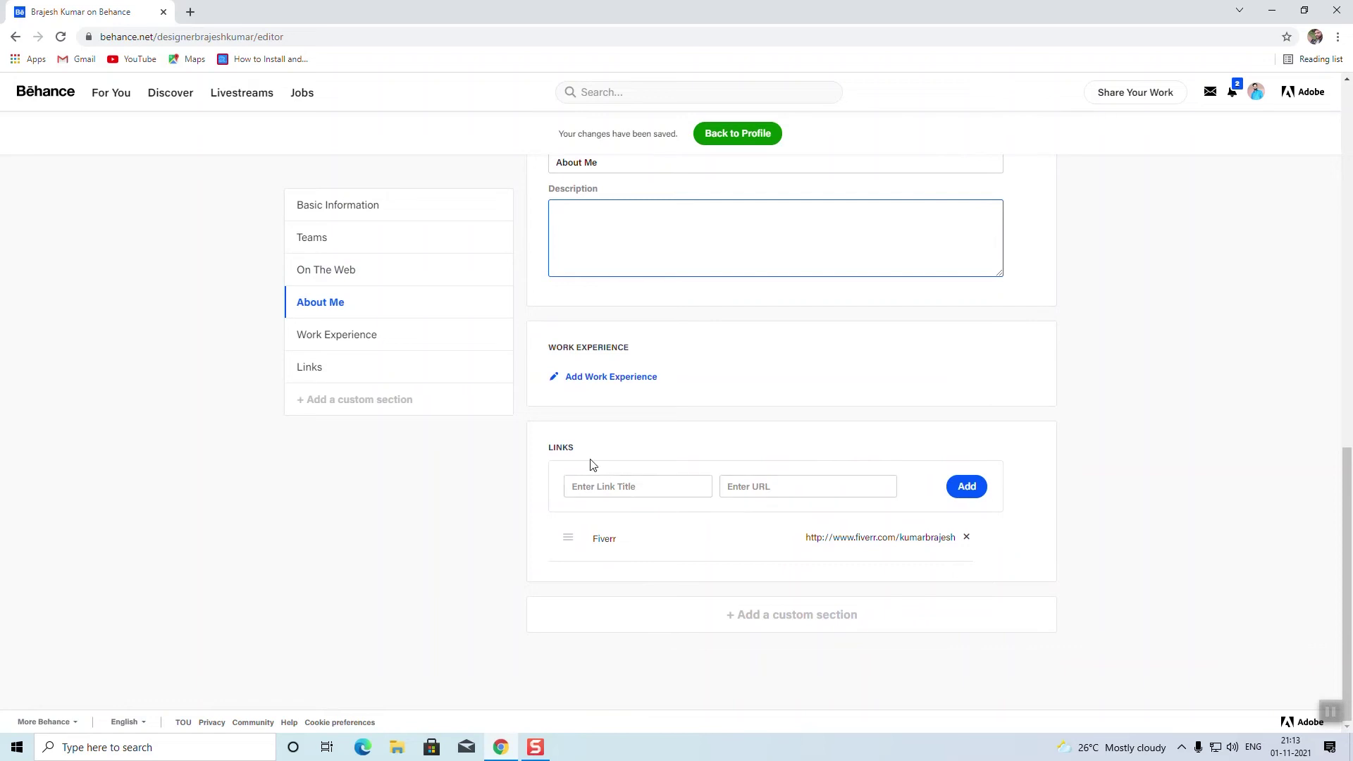
click(630, 542)
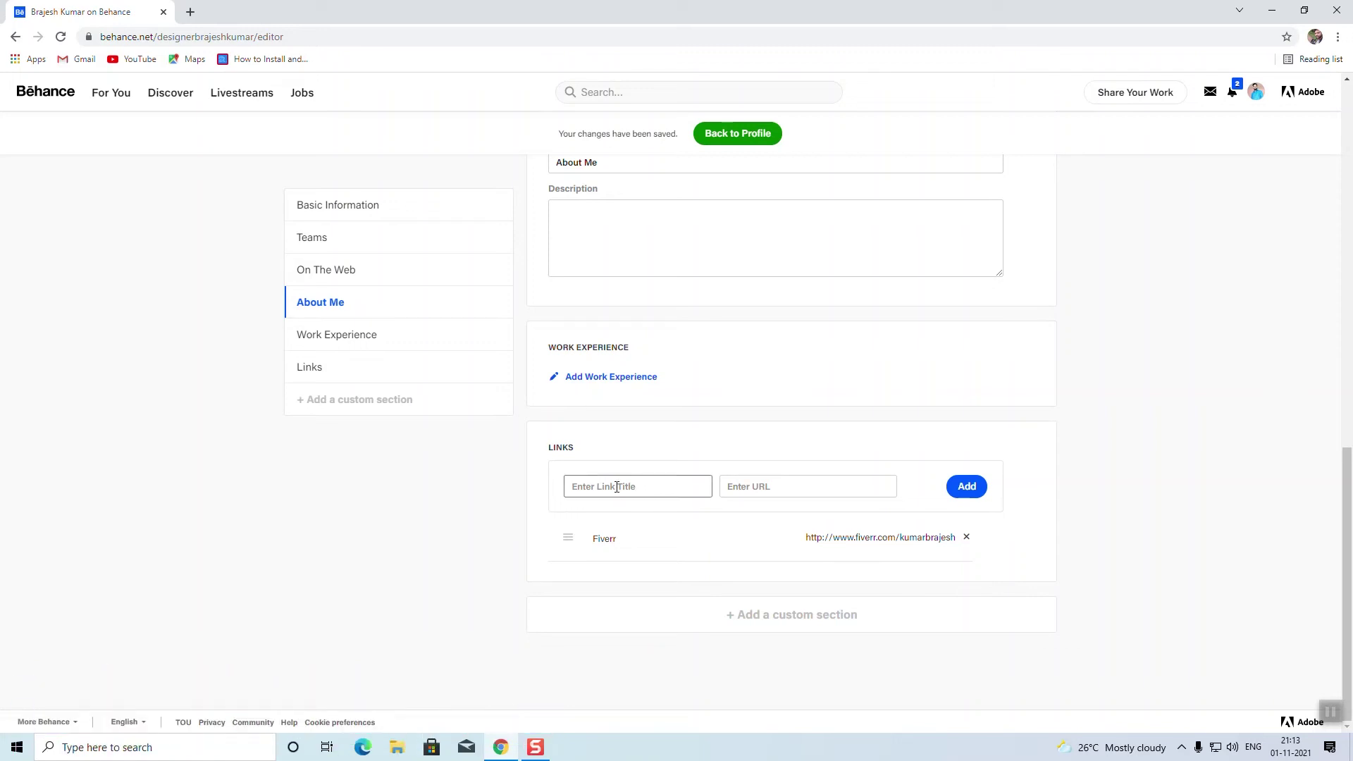
Step: Add an untitled custom section to the profile
click(330, 337)
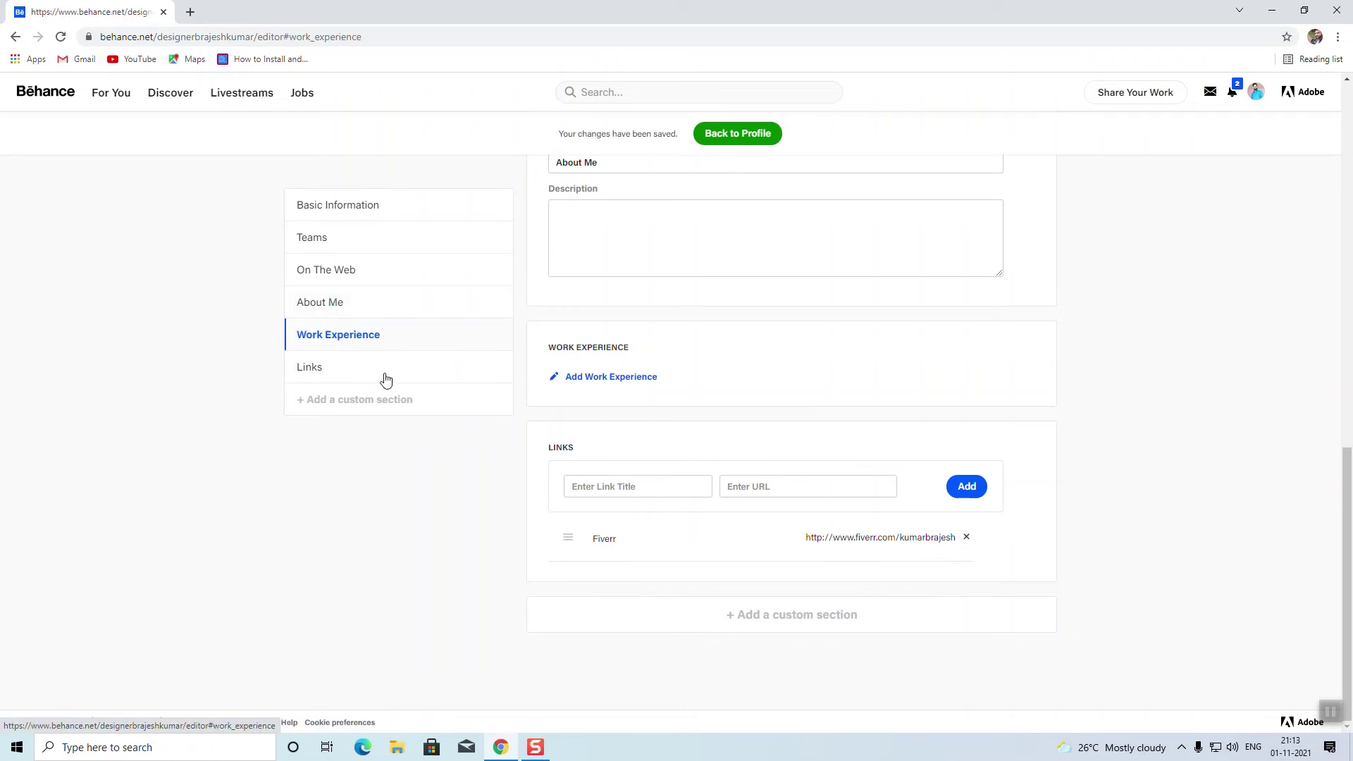
click(325, 371)
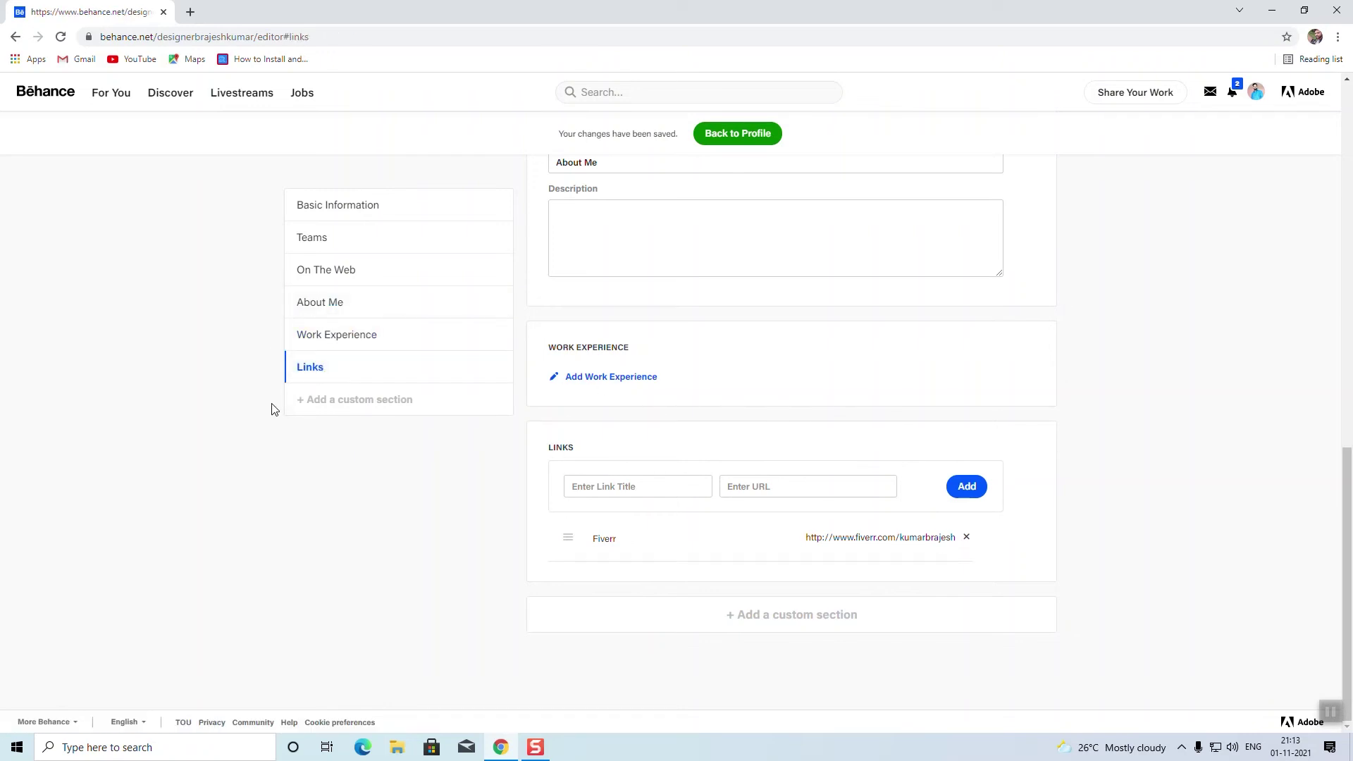
click(368, 400)
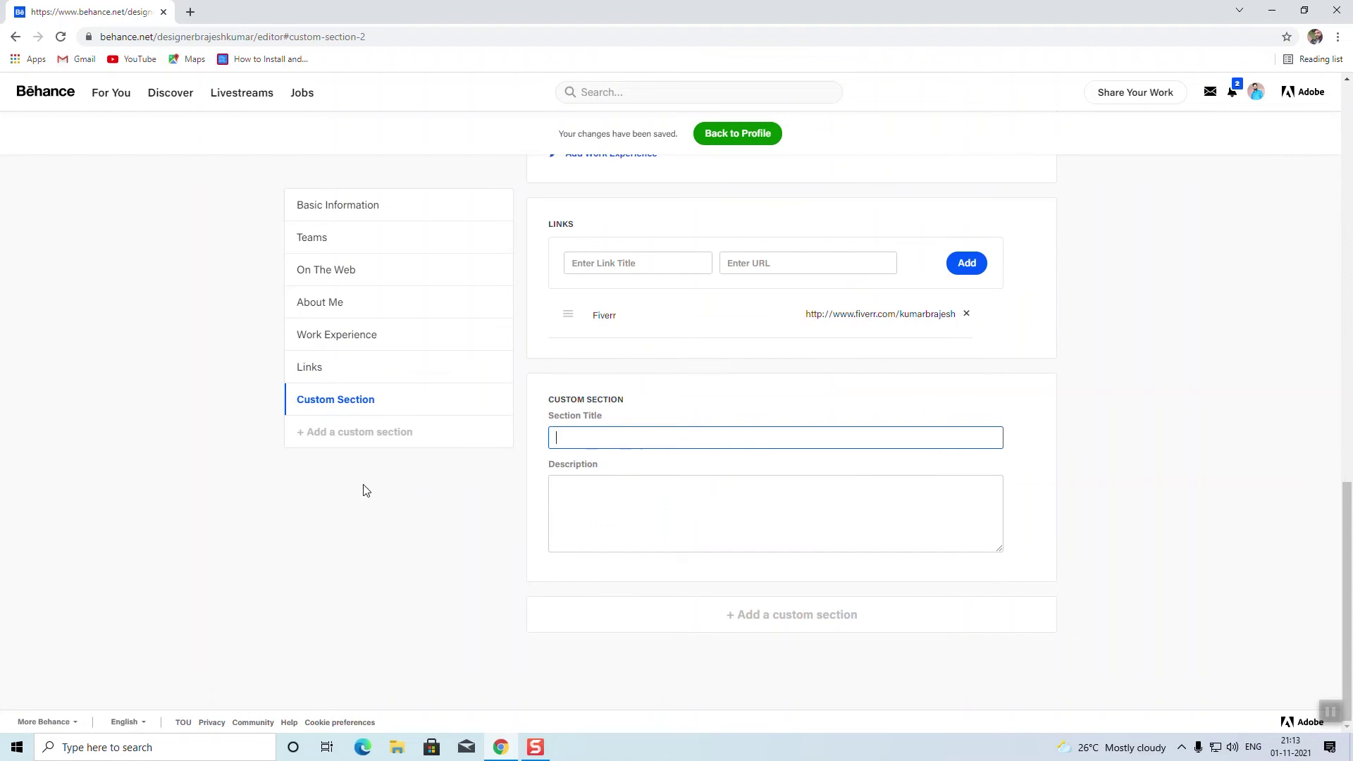
click(955, 393)
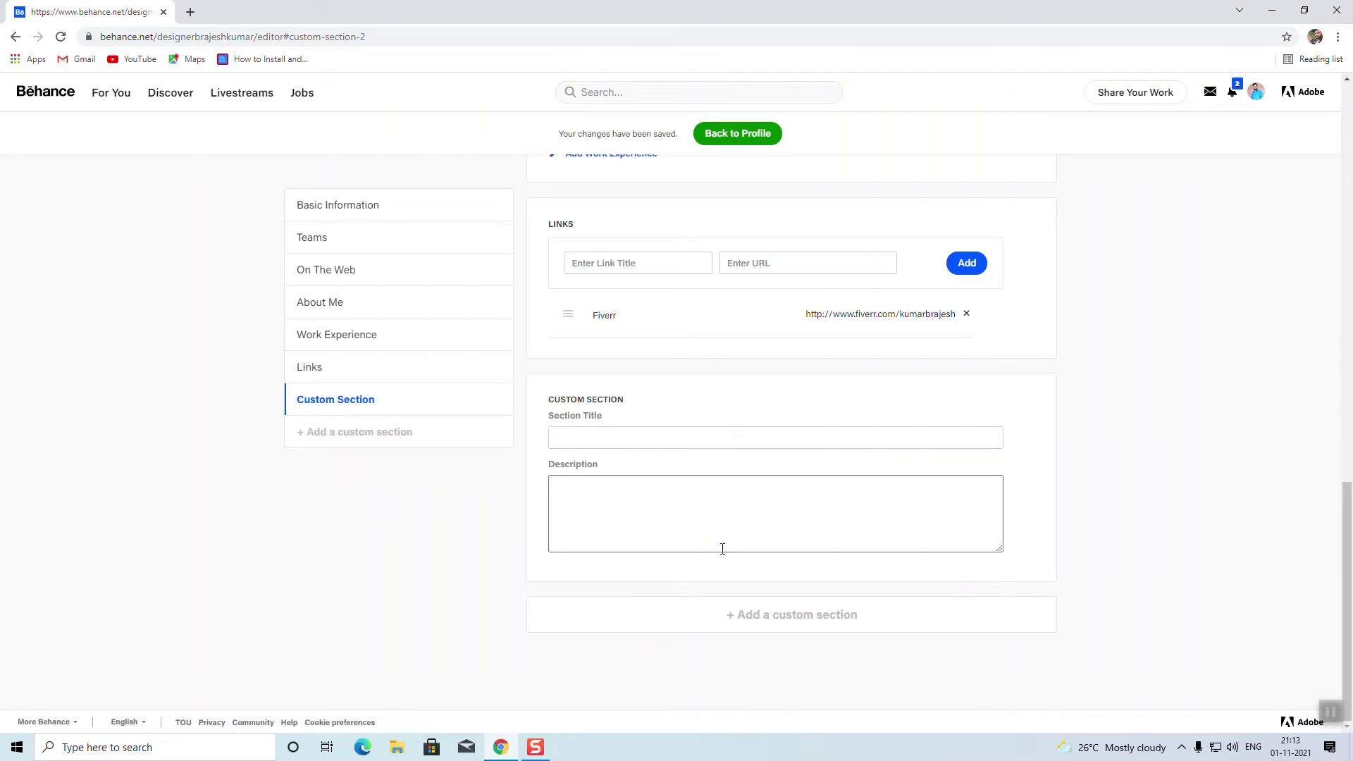
Step: Expand On The Web with View More to reveal additional social networks
scroll(608, 487, up, 6)
scroll(631, 447, up, 10)
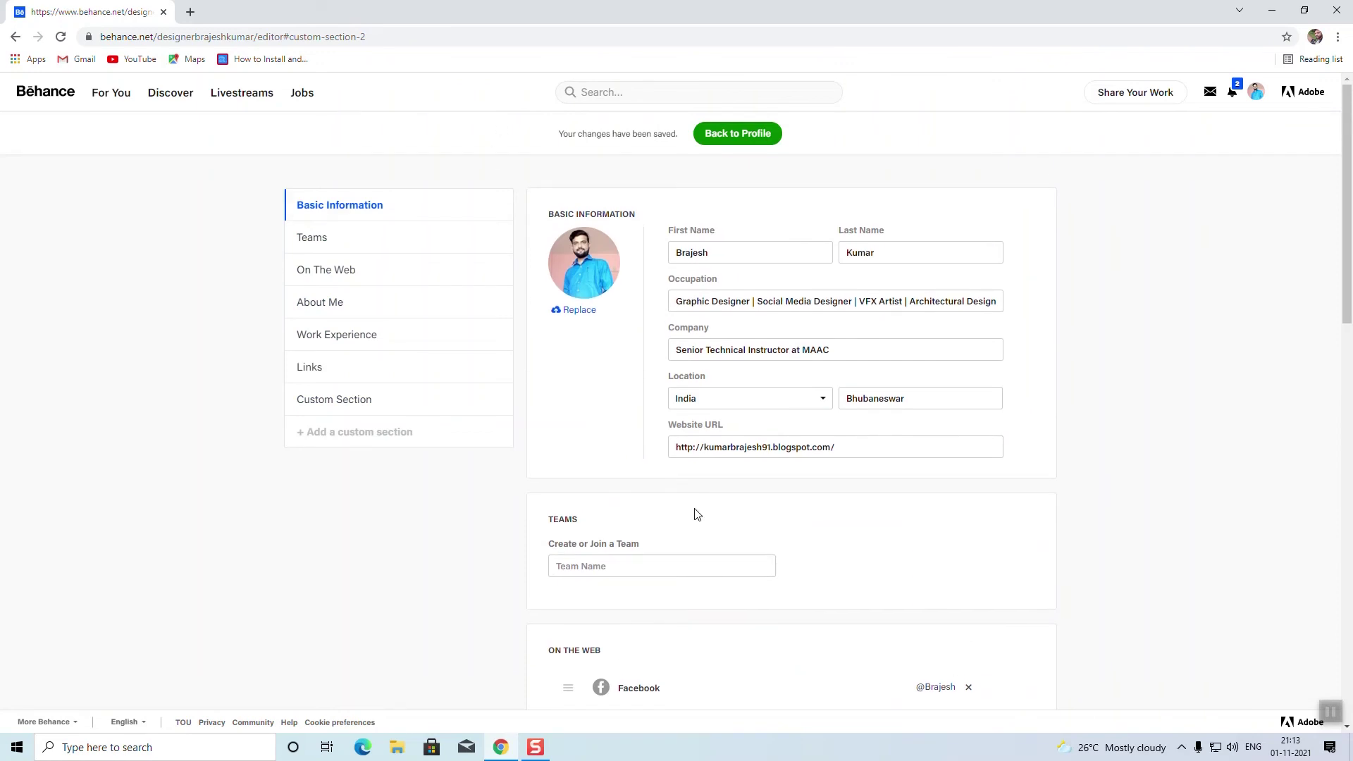
scroll(695, 514, down, 6)
scroll(723, 539, down, 3)
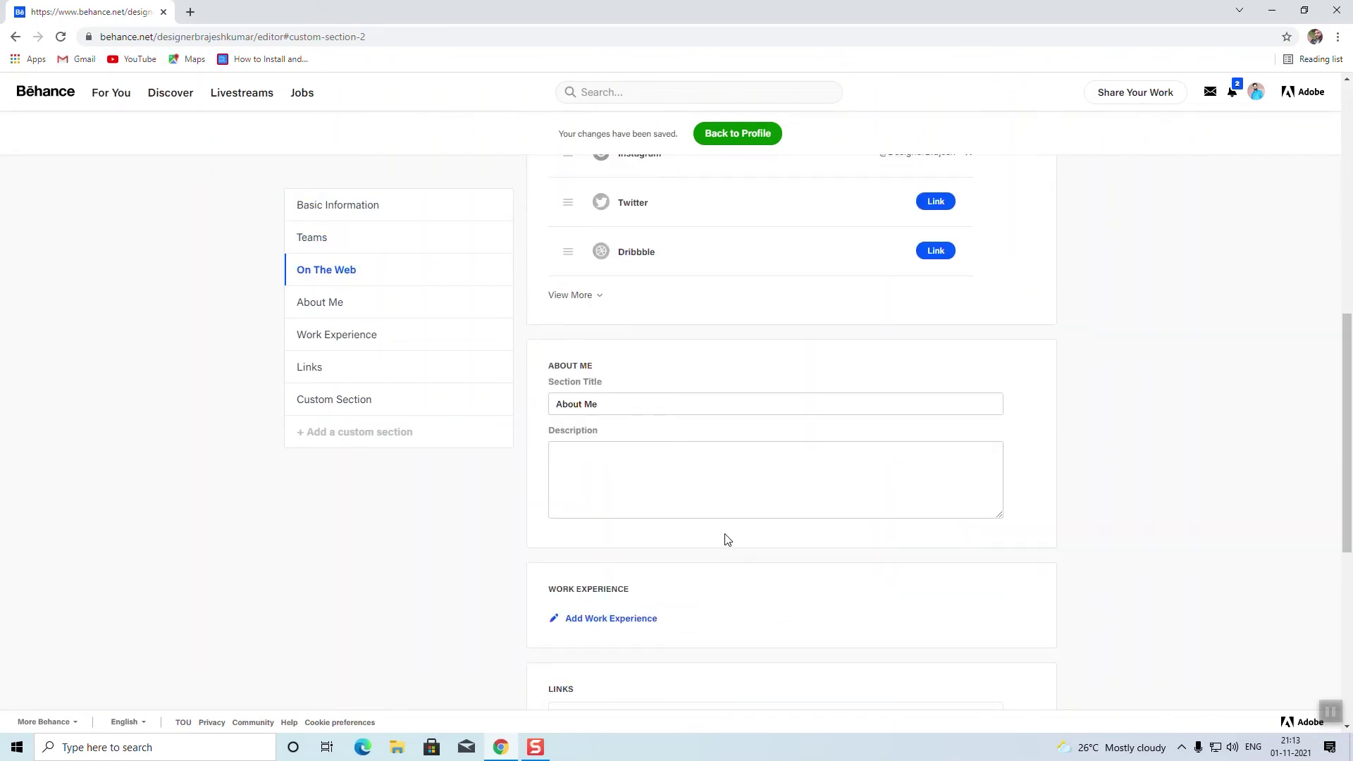
scroll(726, 540, up, 1)
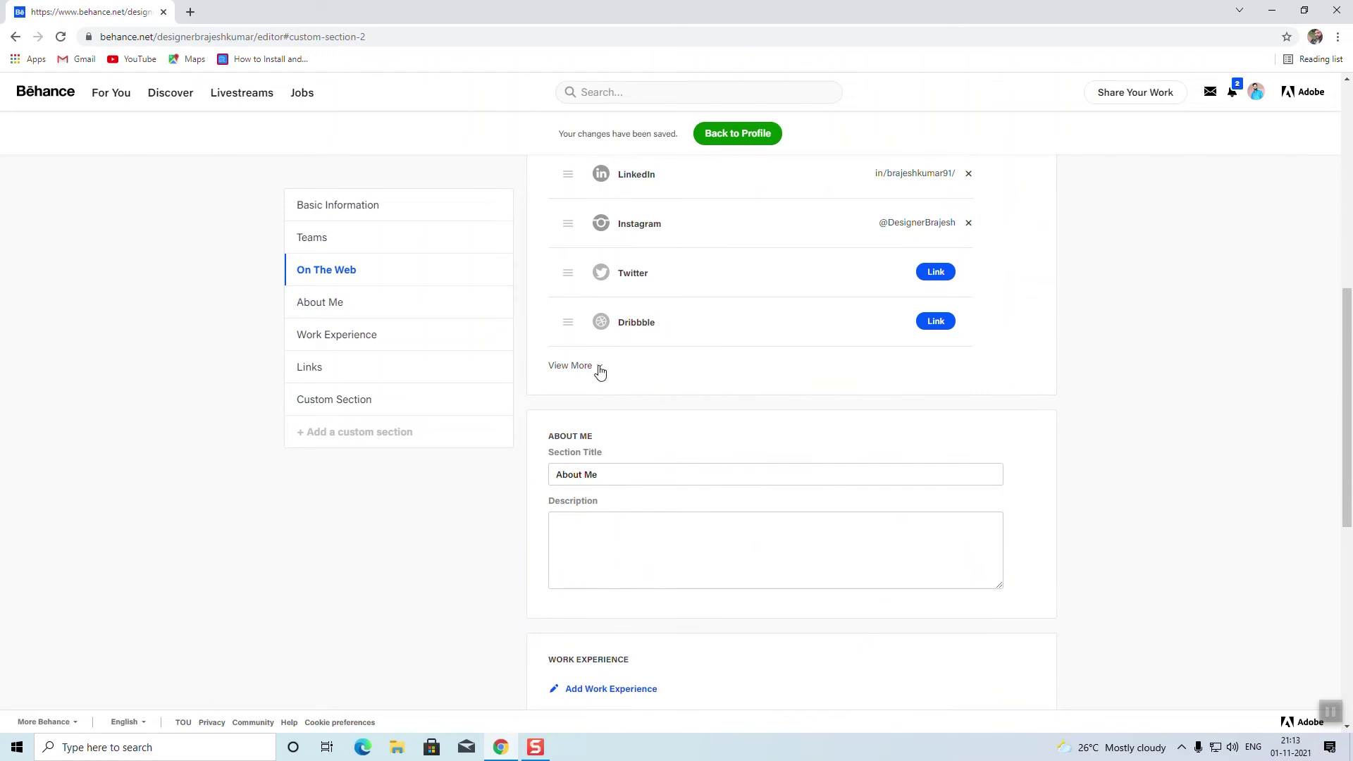
click(599, 368)
scroll(864, 454, down, 10)
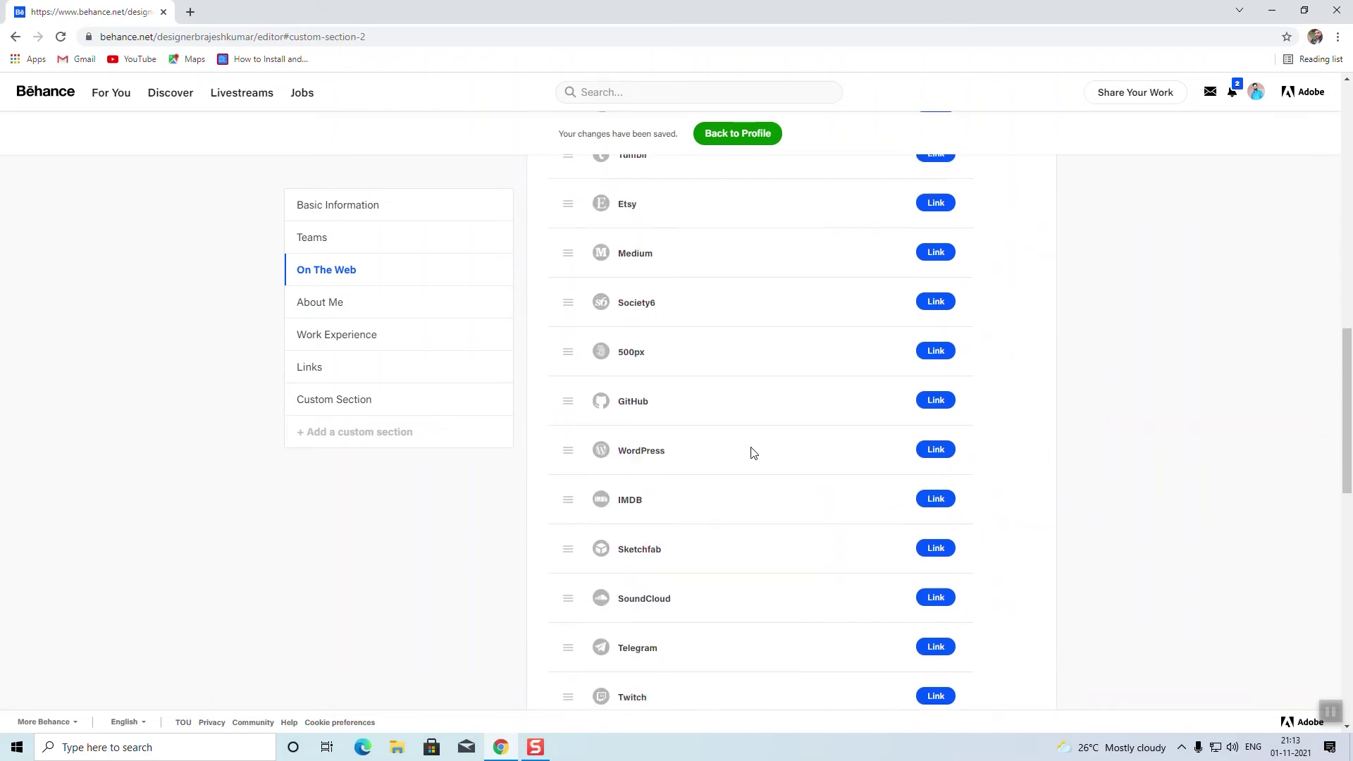
scroll(702, 462, up, 2)
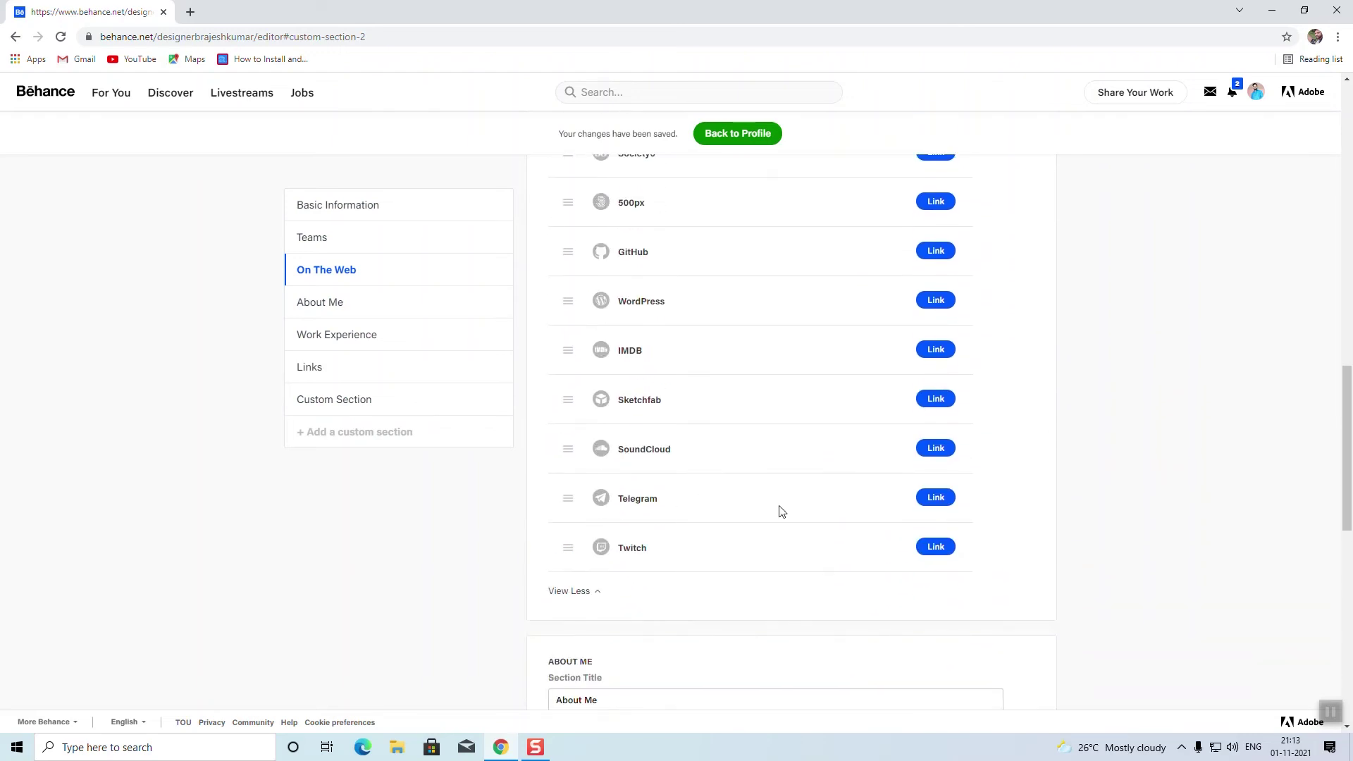
scroll(719, 522, up, 2)
scroll(656, 545, up, 4)
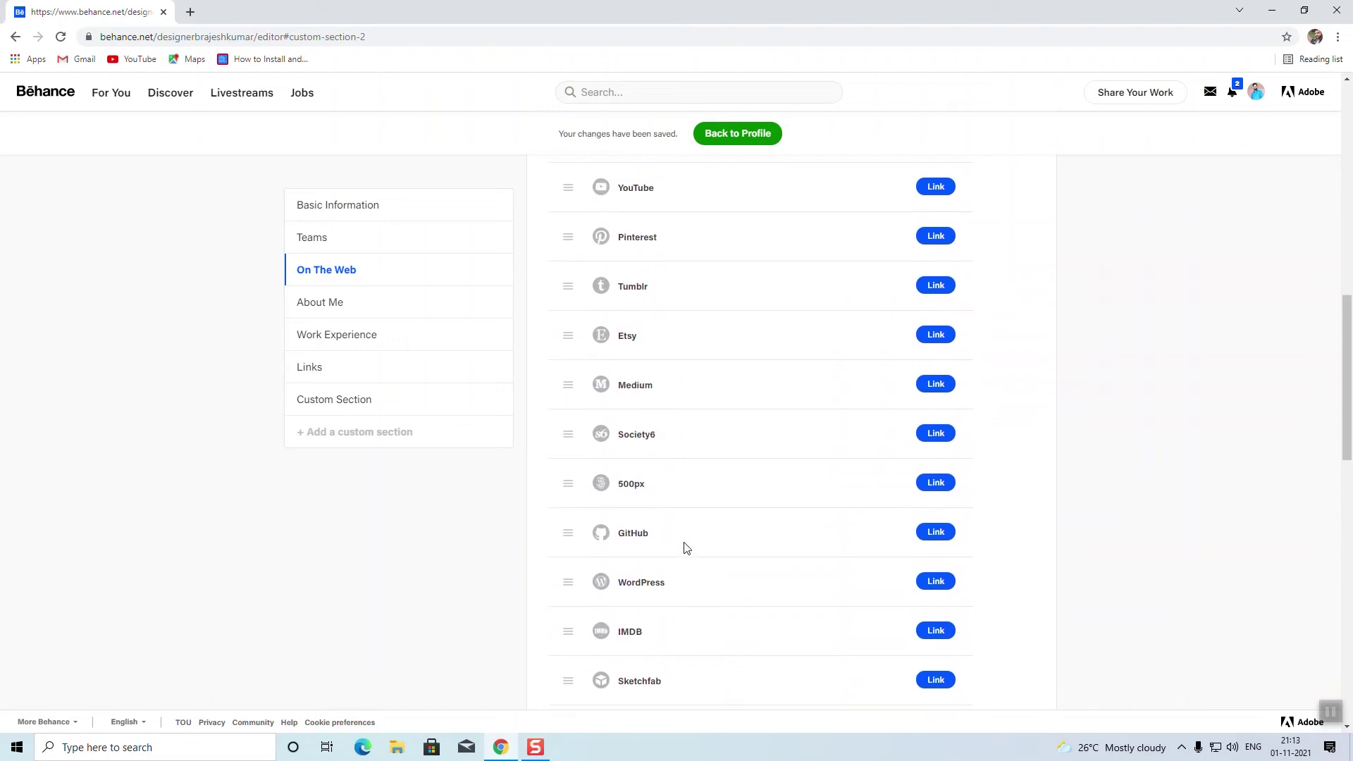
scroll(673, 620, down, 1)
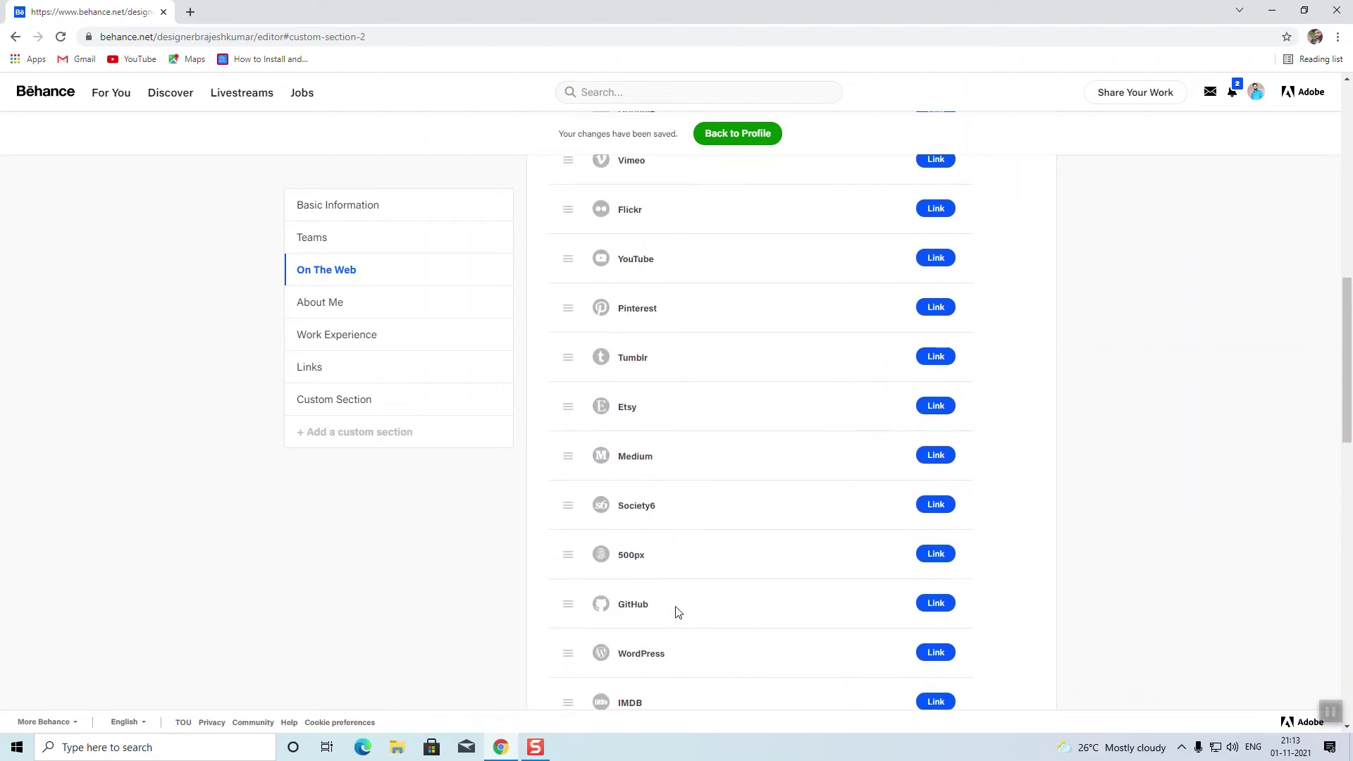
scroll(773, 611, up, 3)
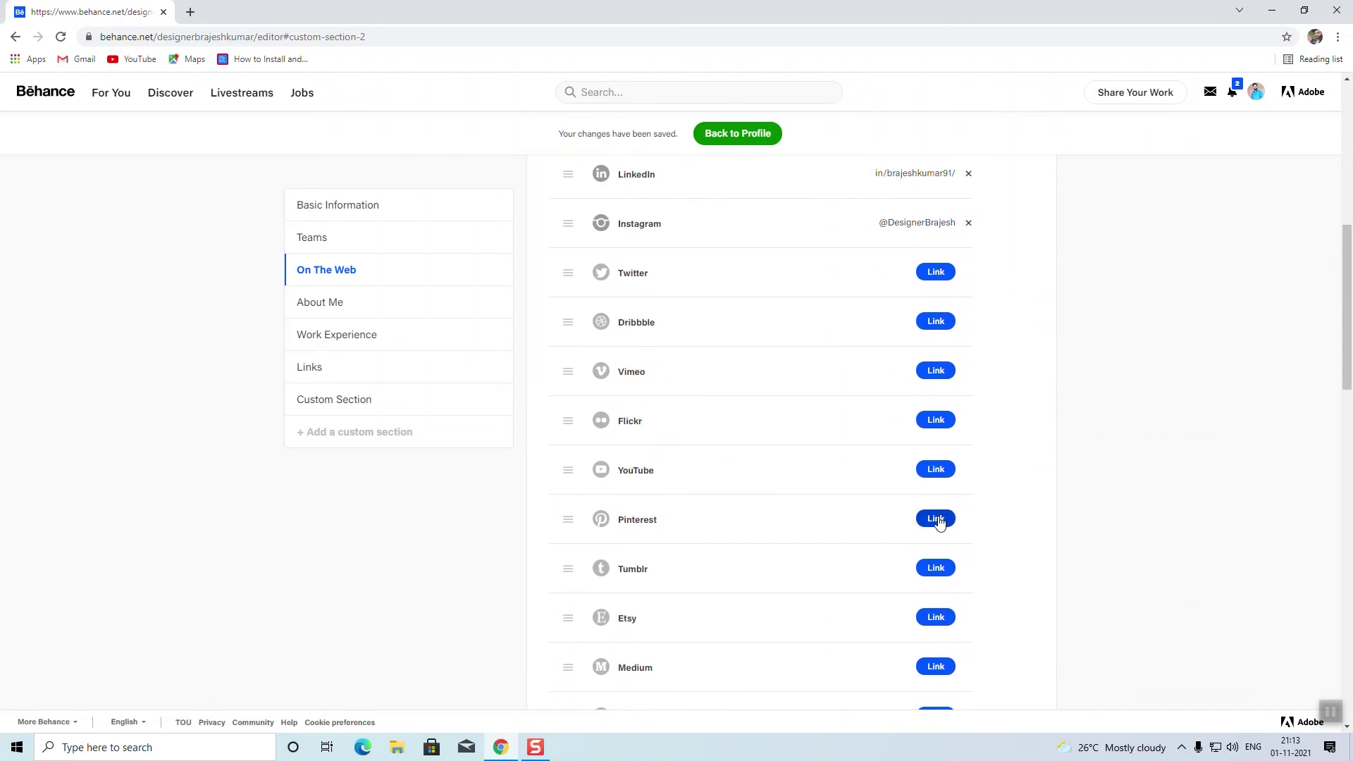
Step: Link and submit a Pinterest username, then begin adding a YouTube link
click(936, 519)
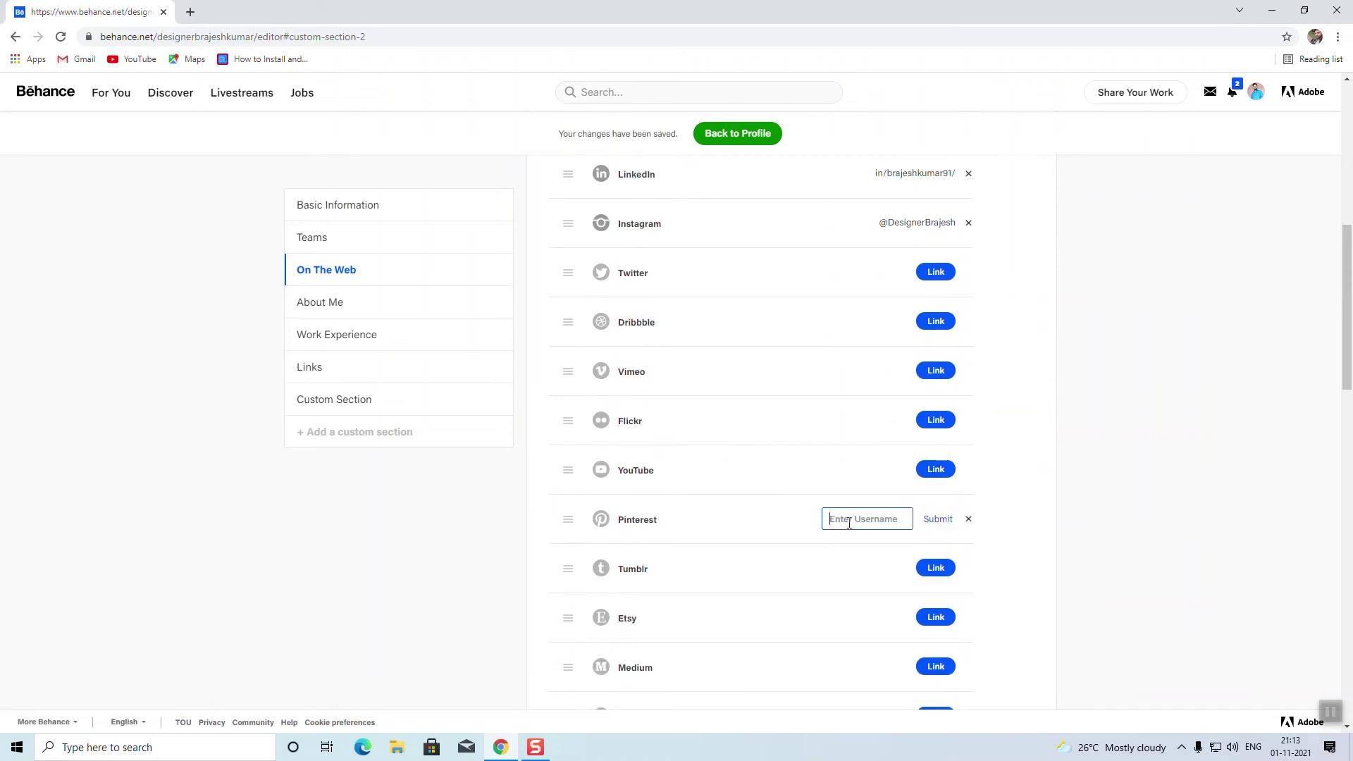
text(designerbrajesh)
click(938, 520)
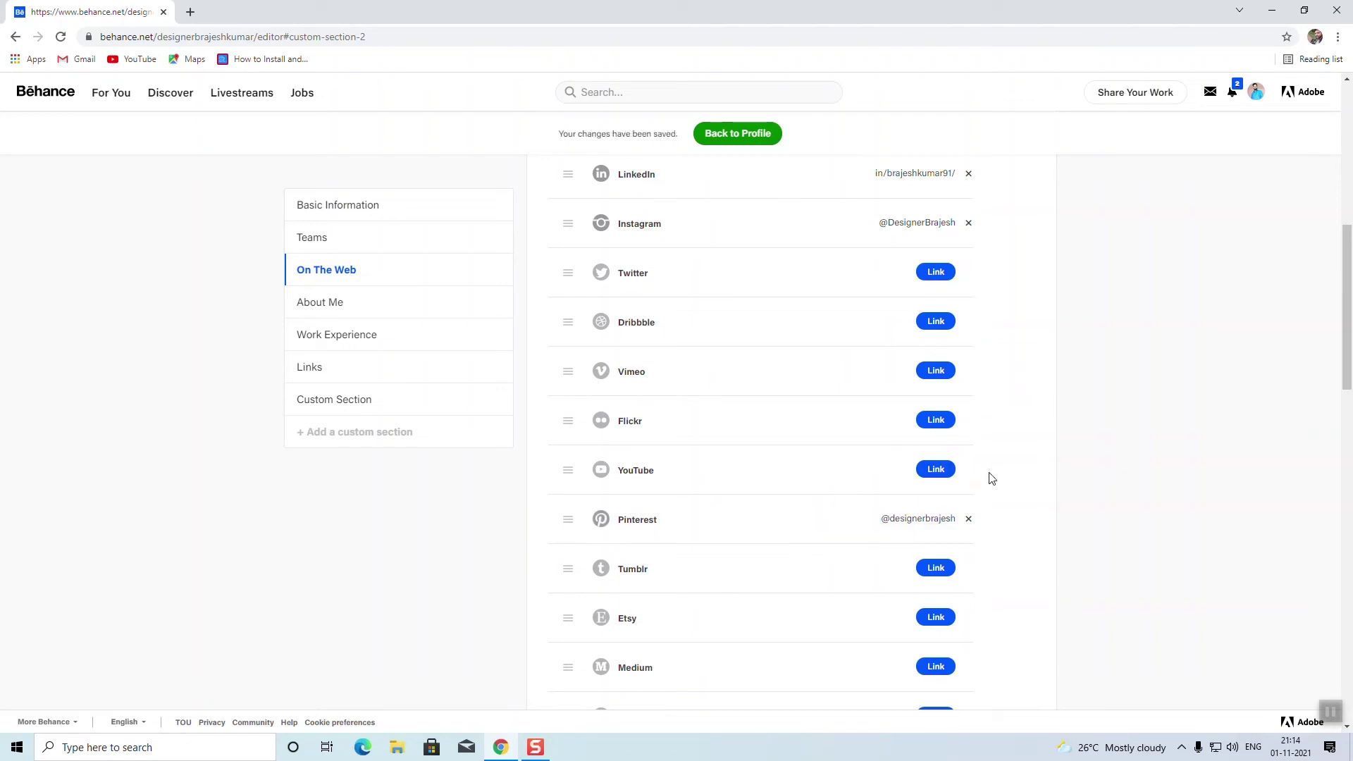
click(936, 470)
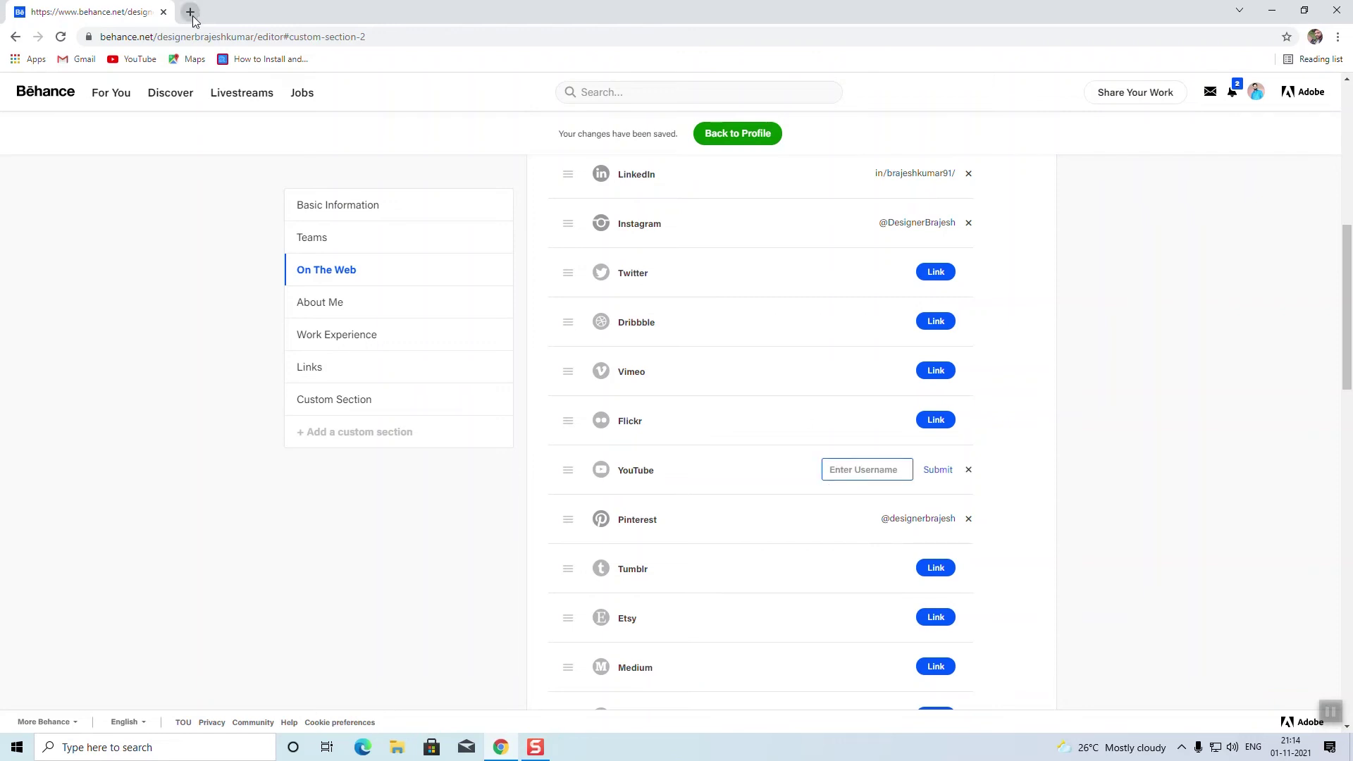
Step: Find and open the creator's own channel on YouTube in a new tab
click(191, 11)
click(131, 60)
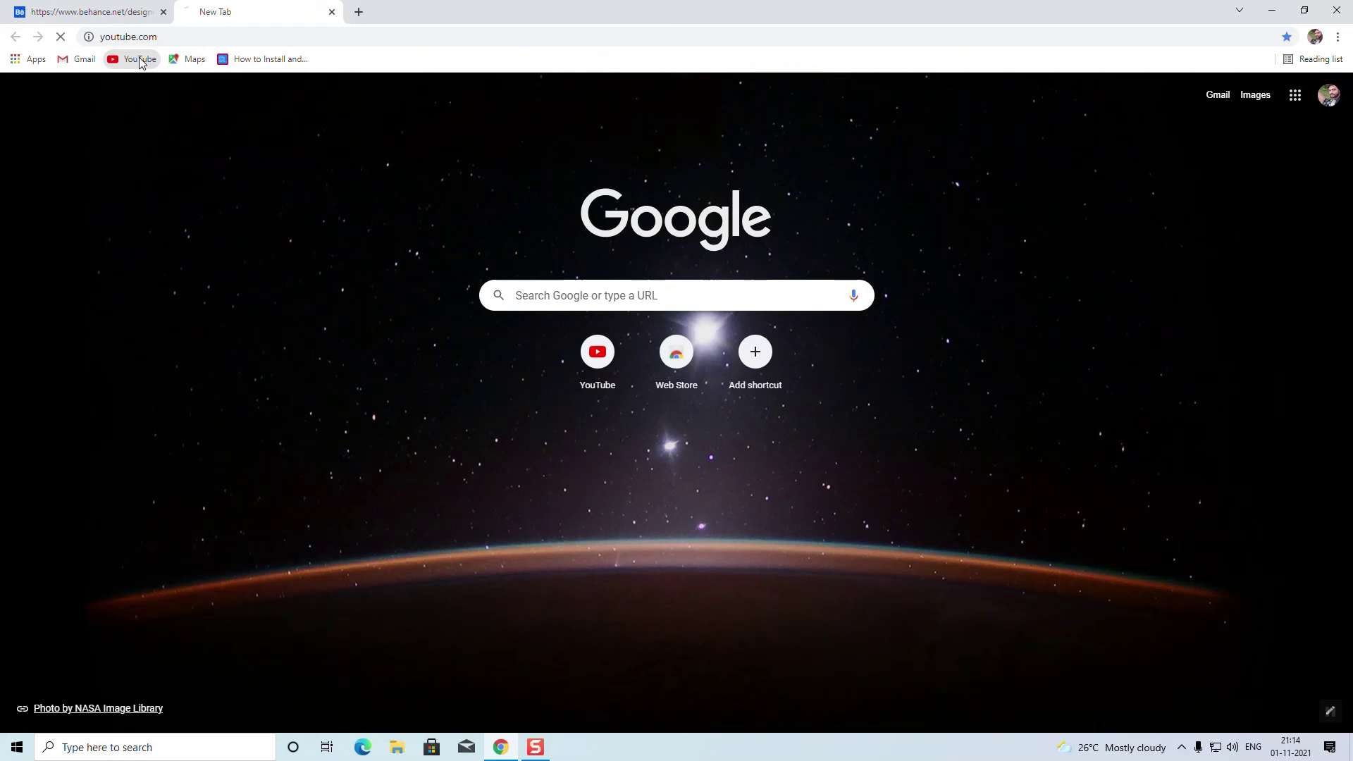
click(272, 38)
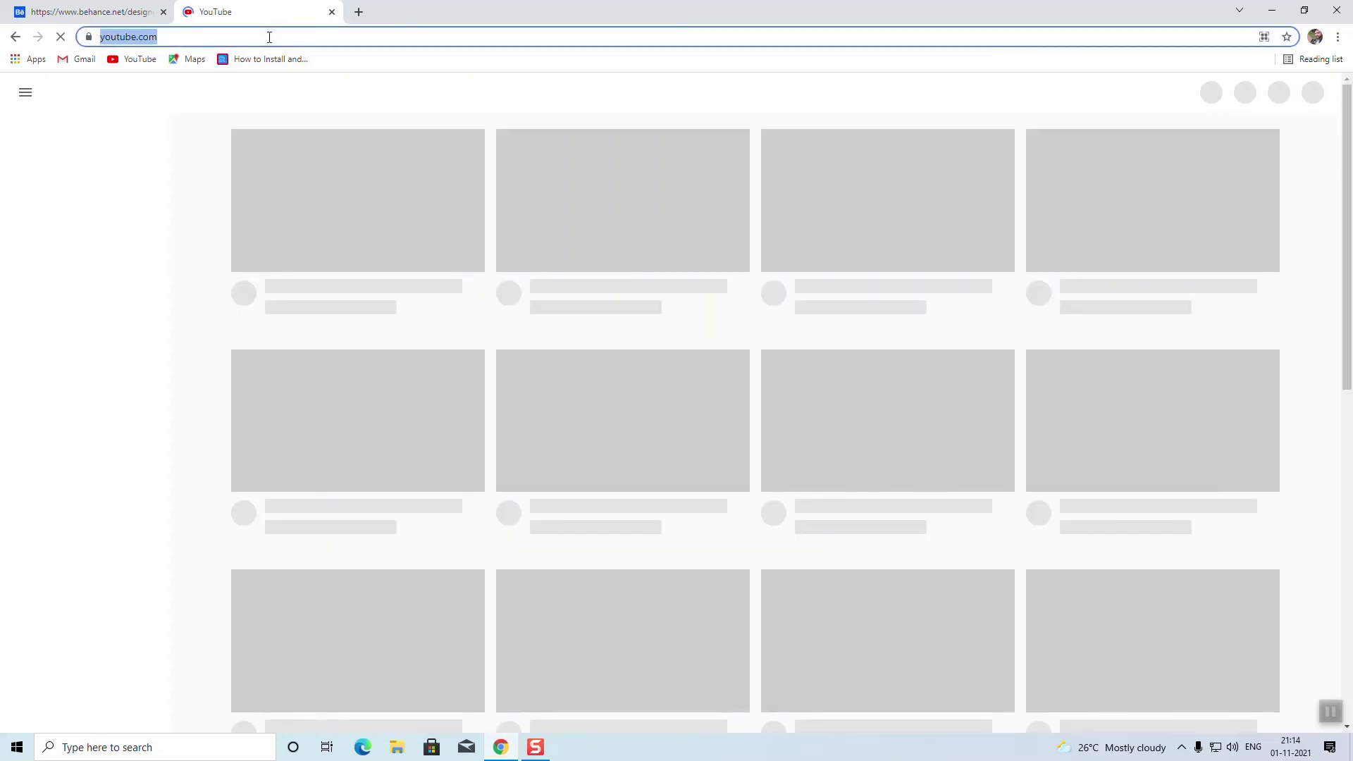
click(442, 91)
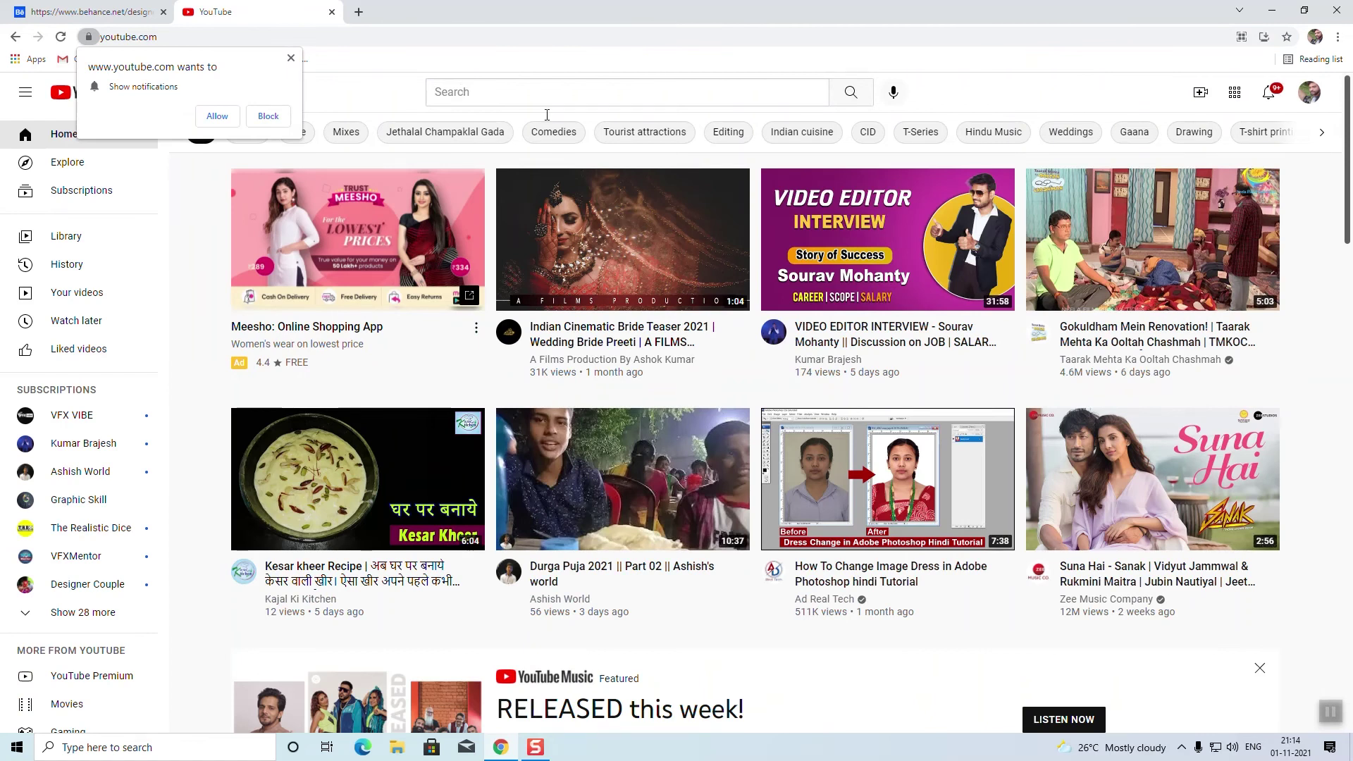
click(478, 95)
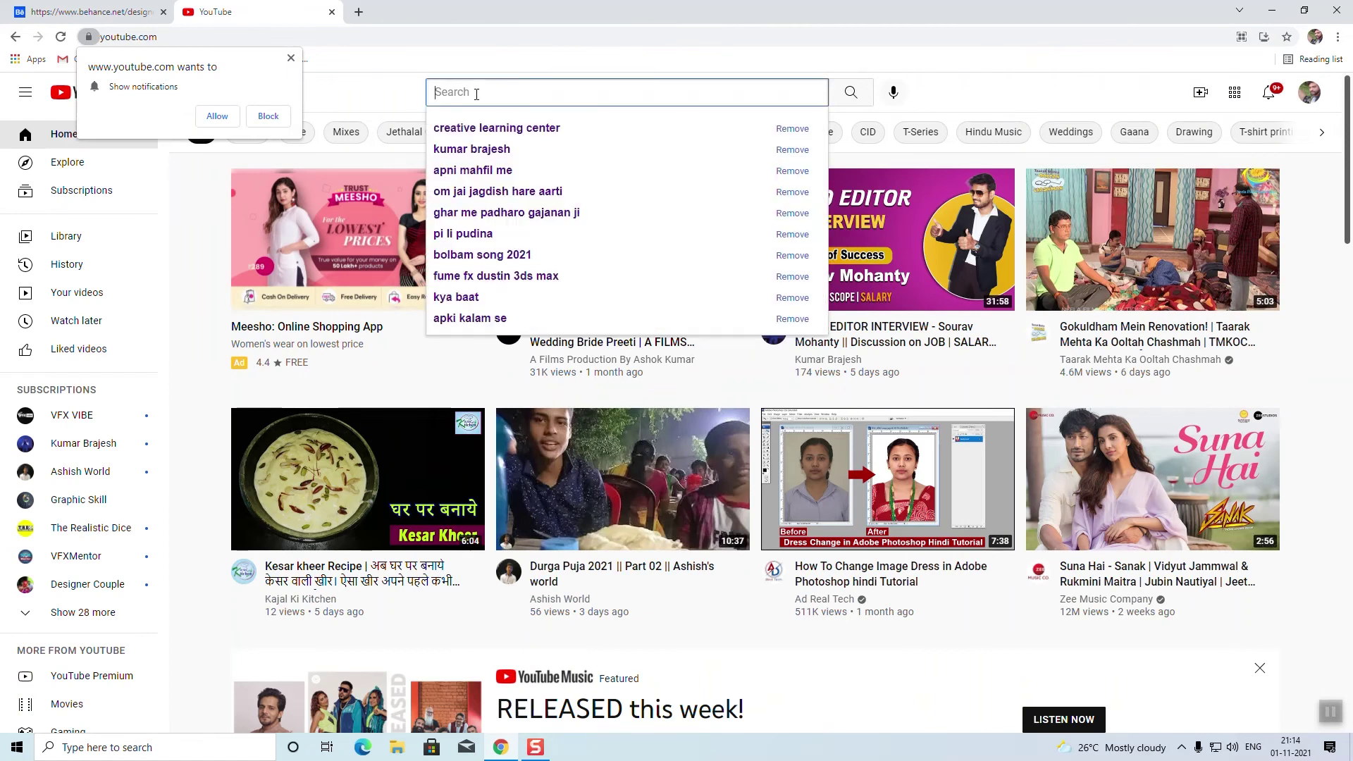
click(222, 114)
click(529, 92)
click(599, 147)
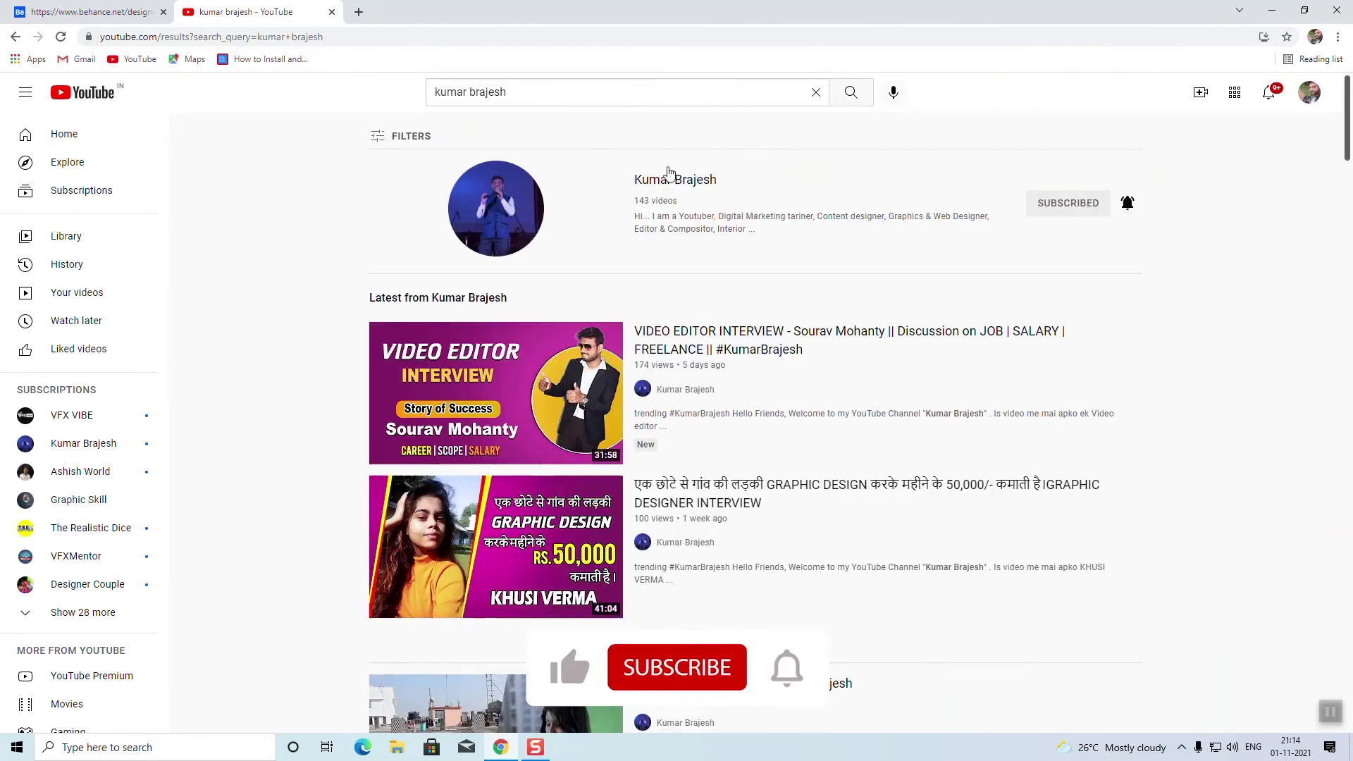
click(605, 169)
Step: Select the channel page's full web address and return to the Behance tab
click(388, 37)
click(388, 37)
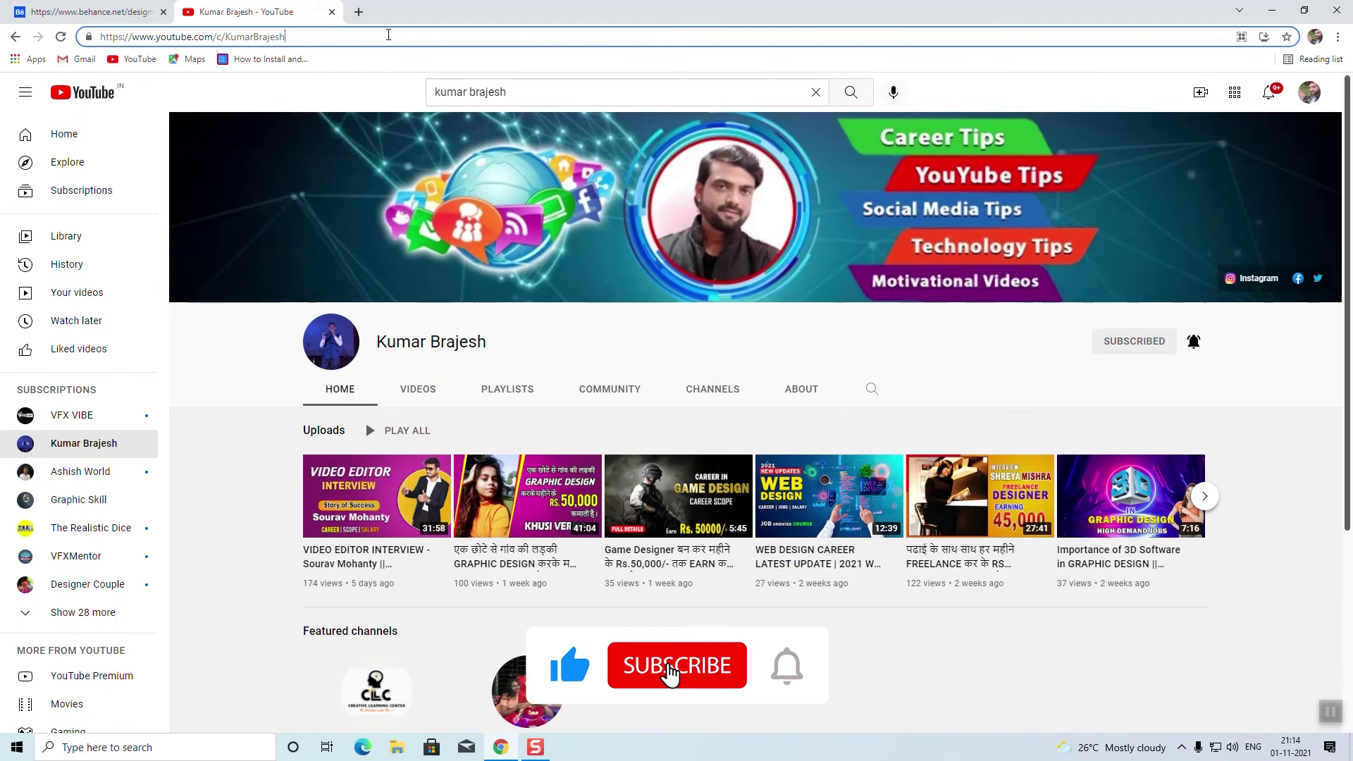
drag(389, 37, 100, 37)
key(ctrl+Tab)
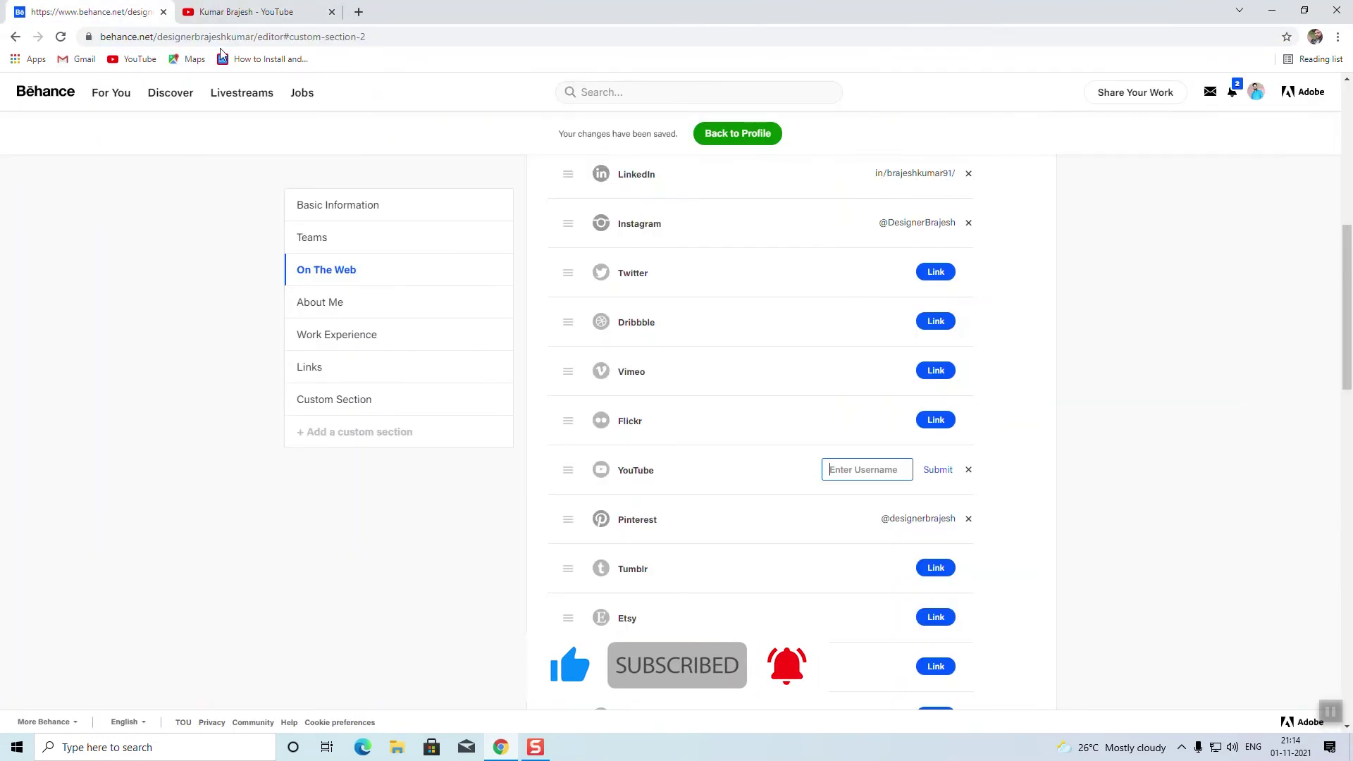
Step: Paste the channel address as the YouTube link, submit it, and scroll back to Basic Information
key(ctrl+v)
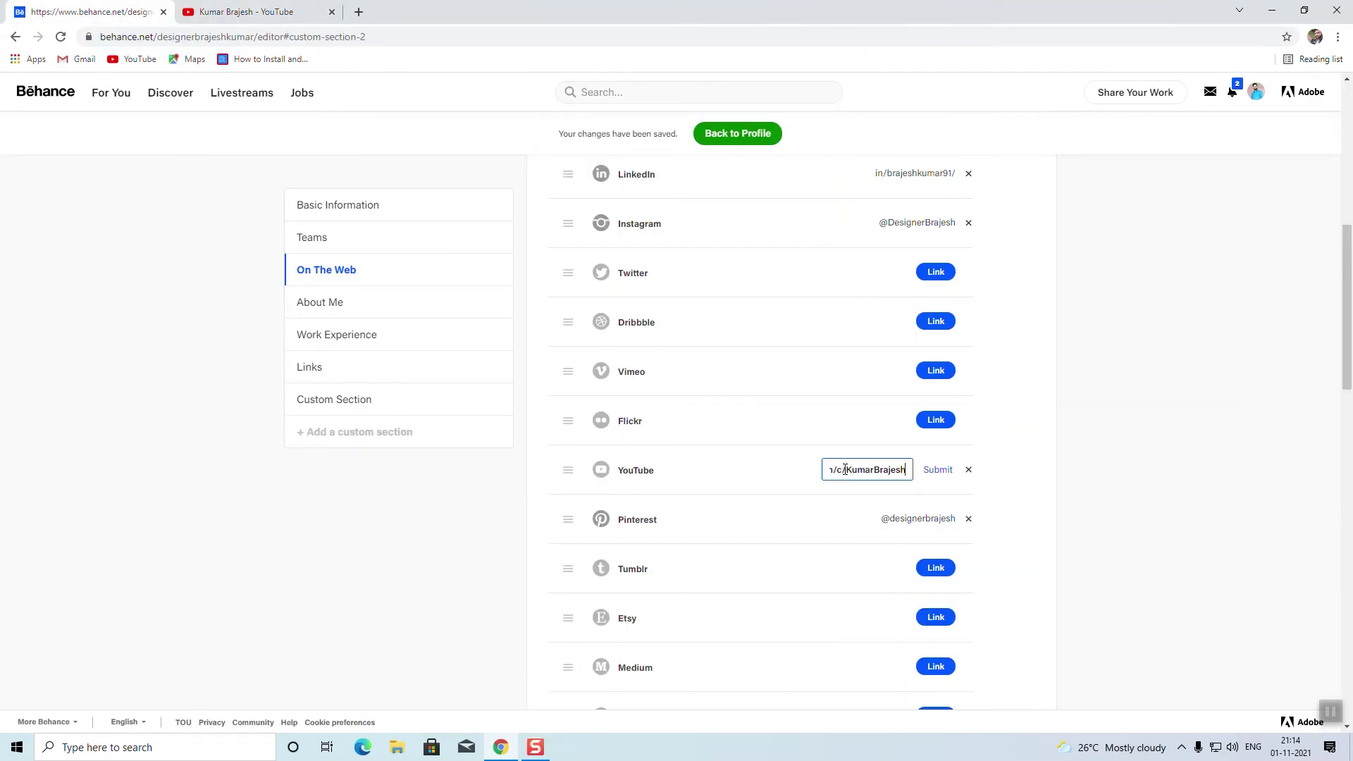
click(949, 471)
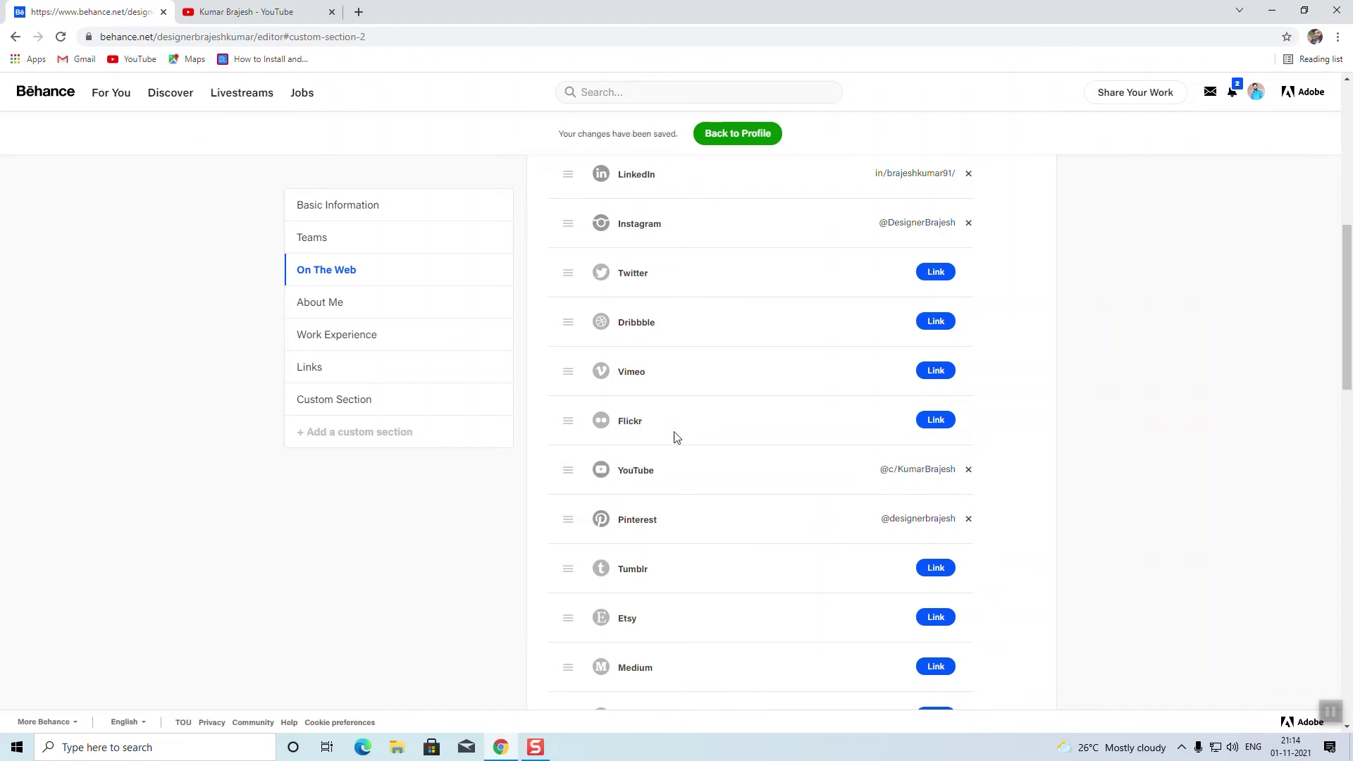
scroll(728, 430, up, 1)
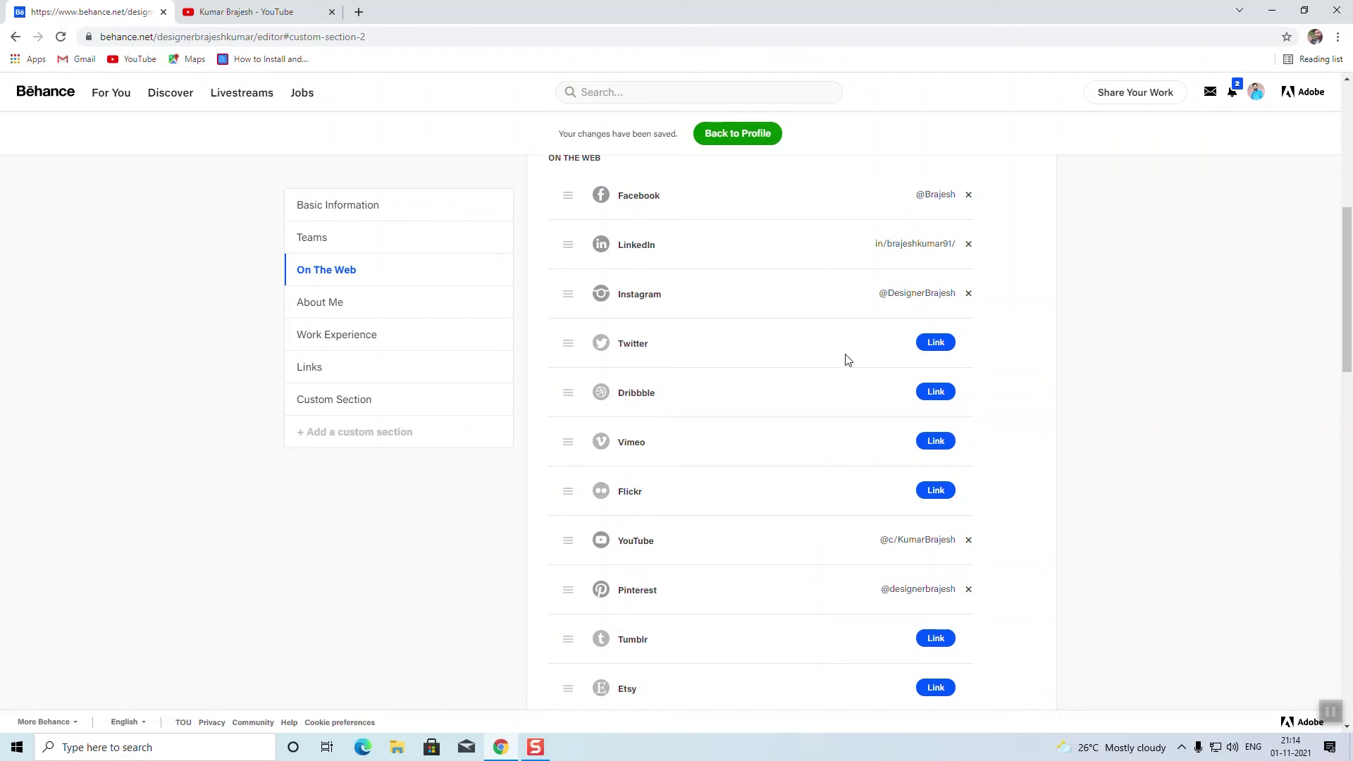
scroll(873, 402, down, 1)
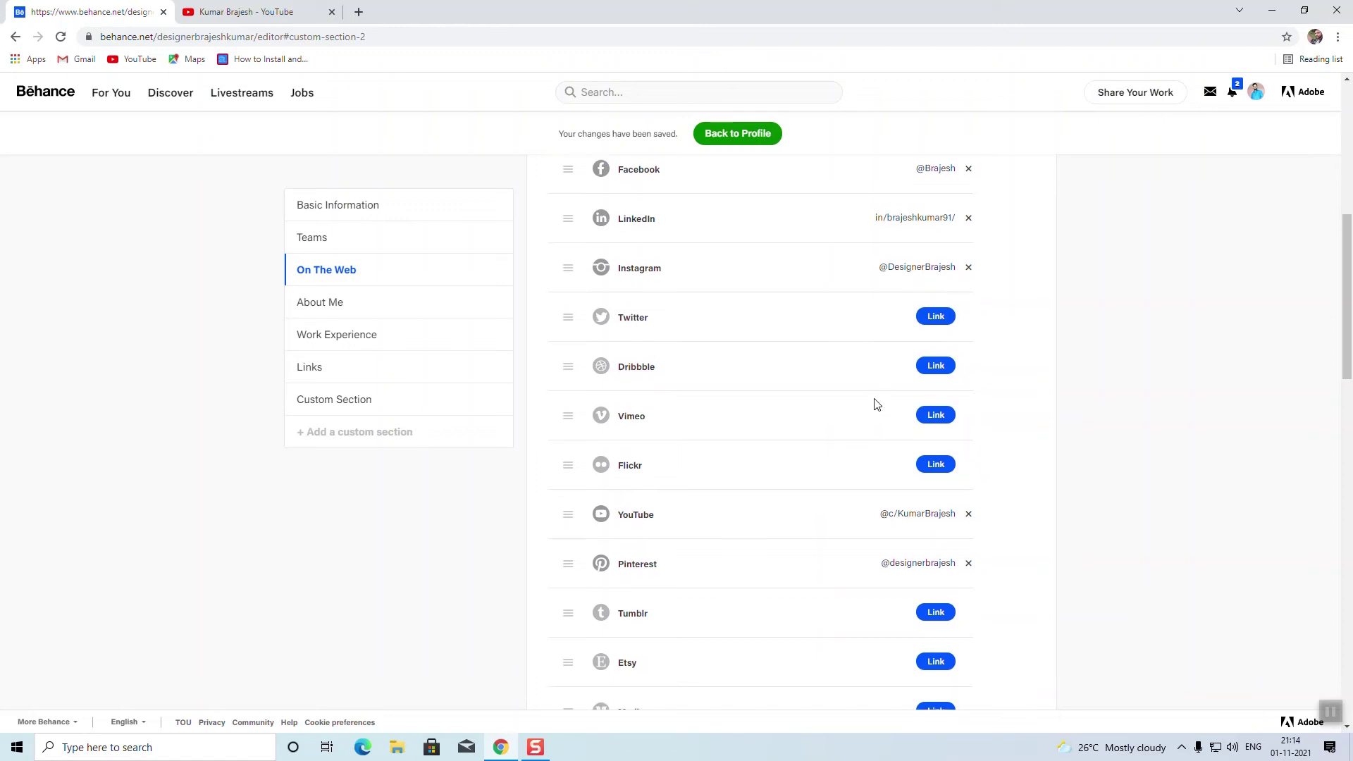
scroll(864, 407, up, 8)
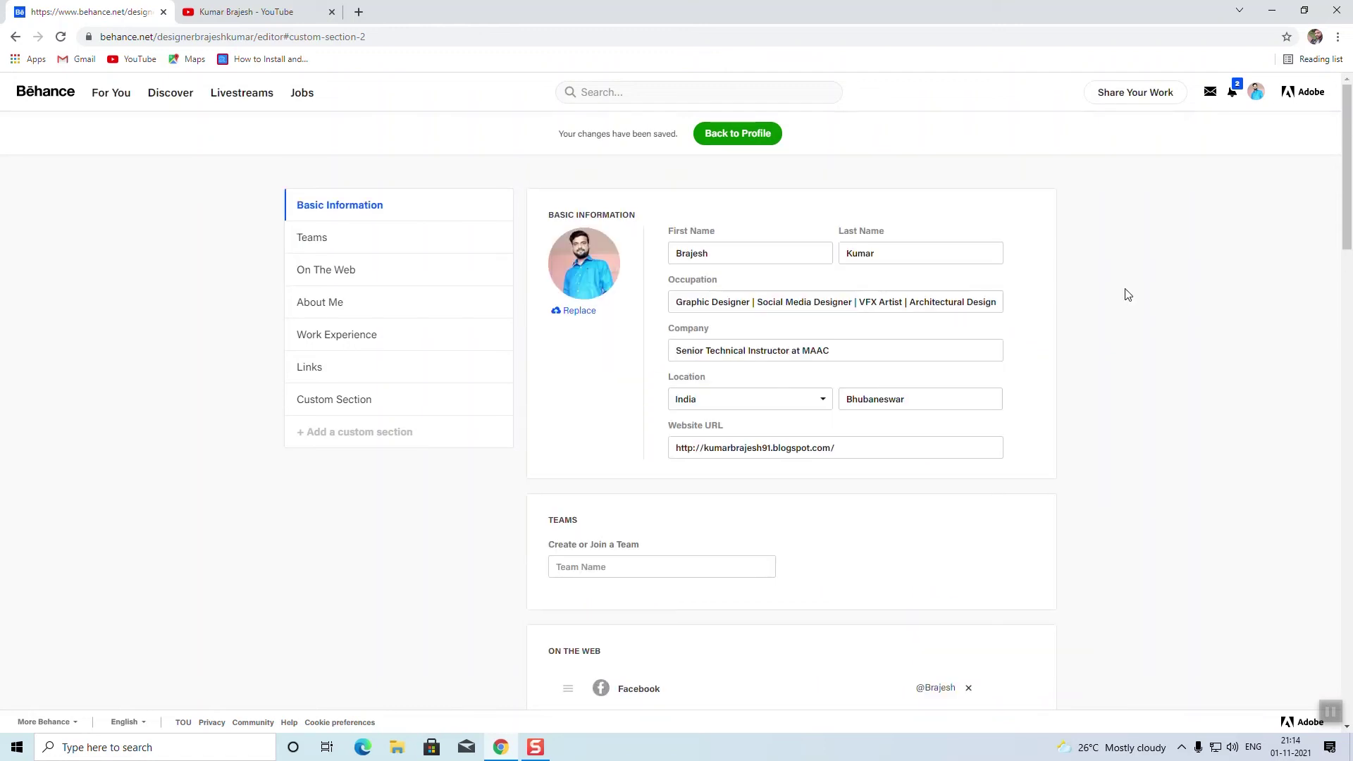
scroll(1128, 295, down, 20)
scroll(1125, 381, up, 5)
scroll(1128, 394, down, 5)
scroll(928, 384, up, 20)
Step: Return to the public profile and test the YouTube link, then close that tab
click(736, 141)
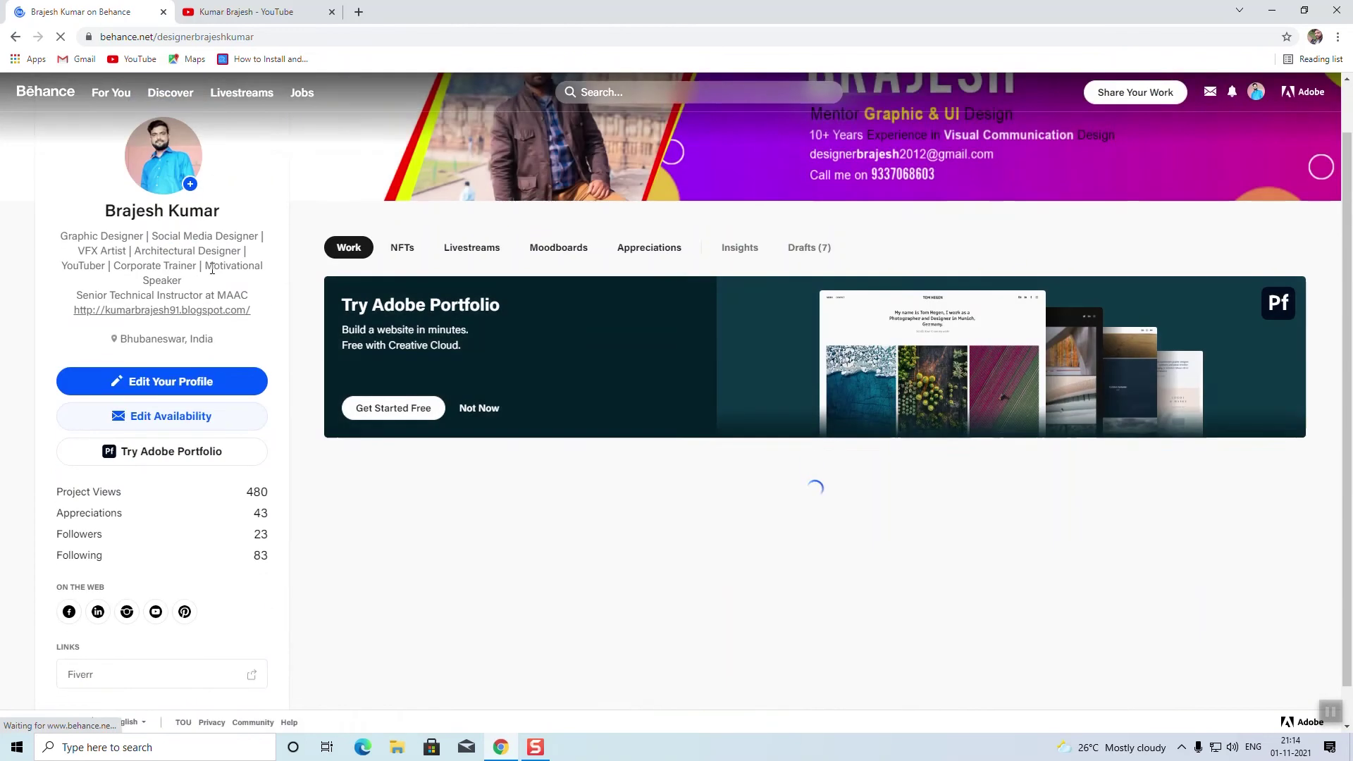
scroll(156, 458, down, 3)
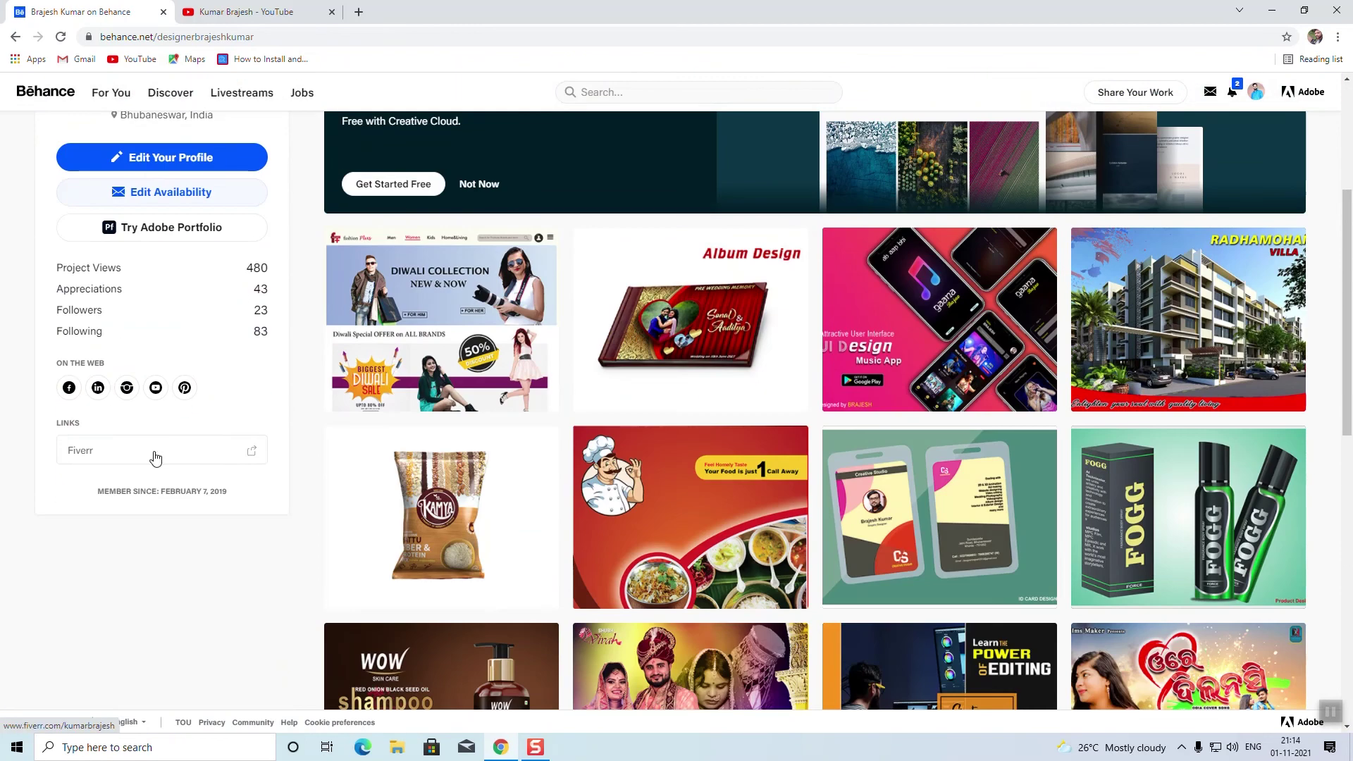
click(156, 388)
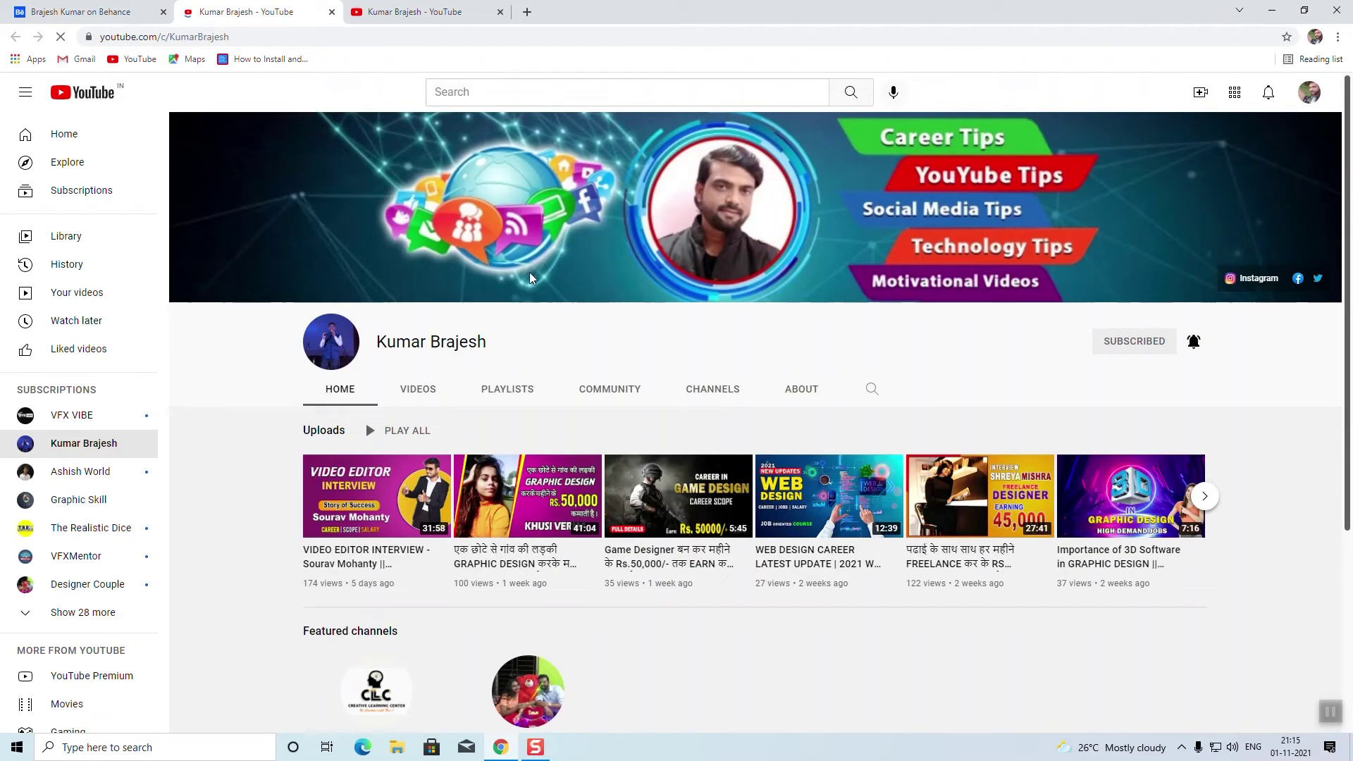
click(499, 13)
click(67, 21)
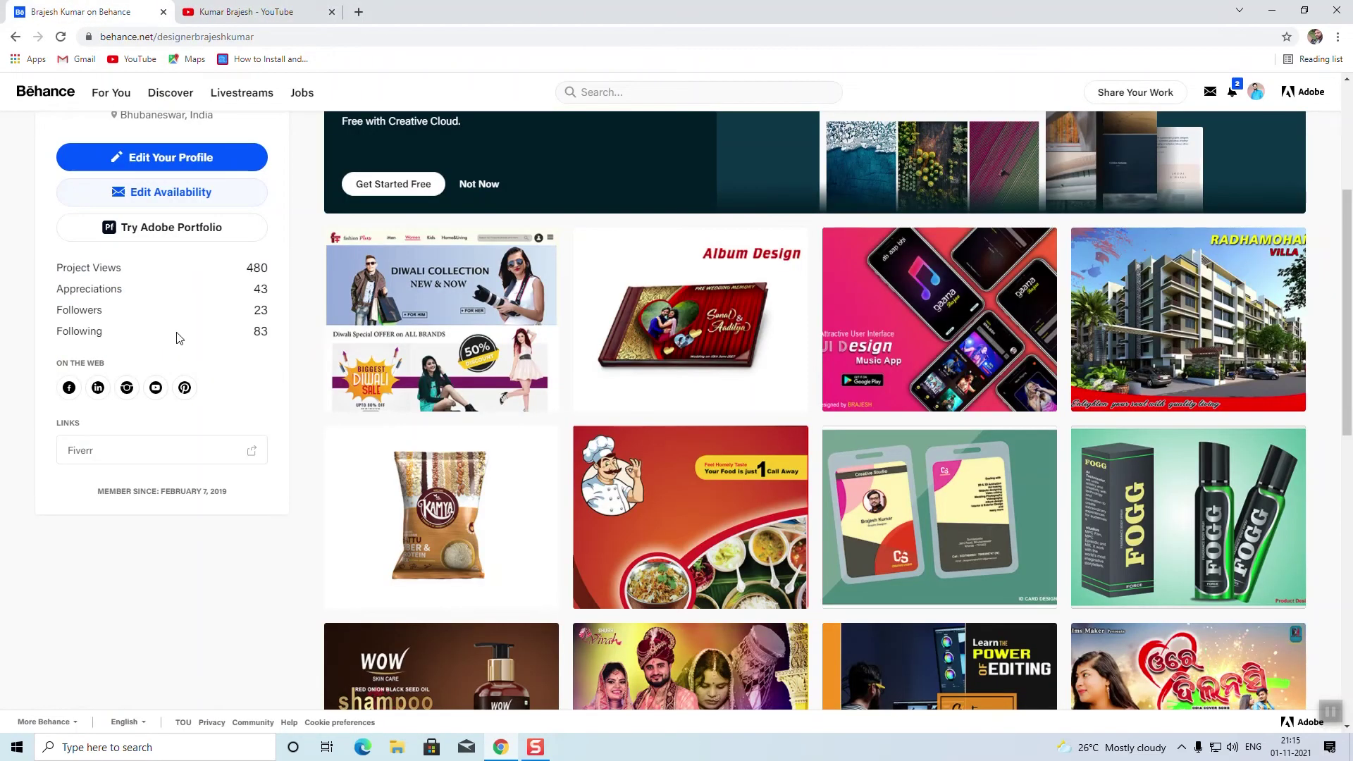
Step: Test the Pinterest link from the profile and come back to the Behance tab
click(185, 388)
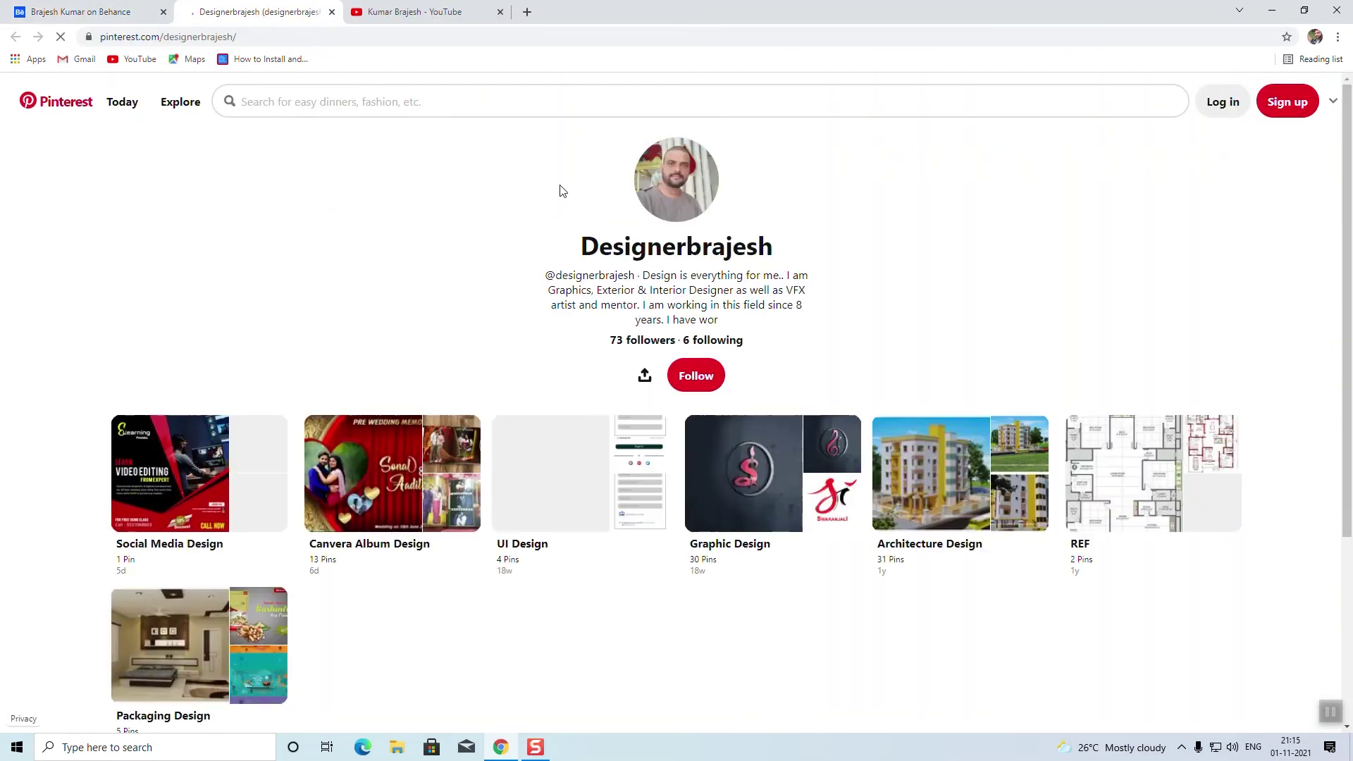
scroll(649, 373, down, 3)
scroll(651, 394, down, 2)
scroll(654, 416, up, 2)
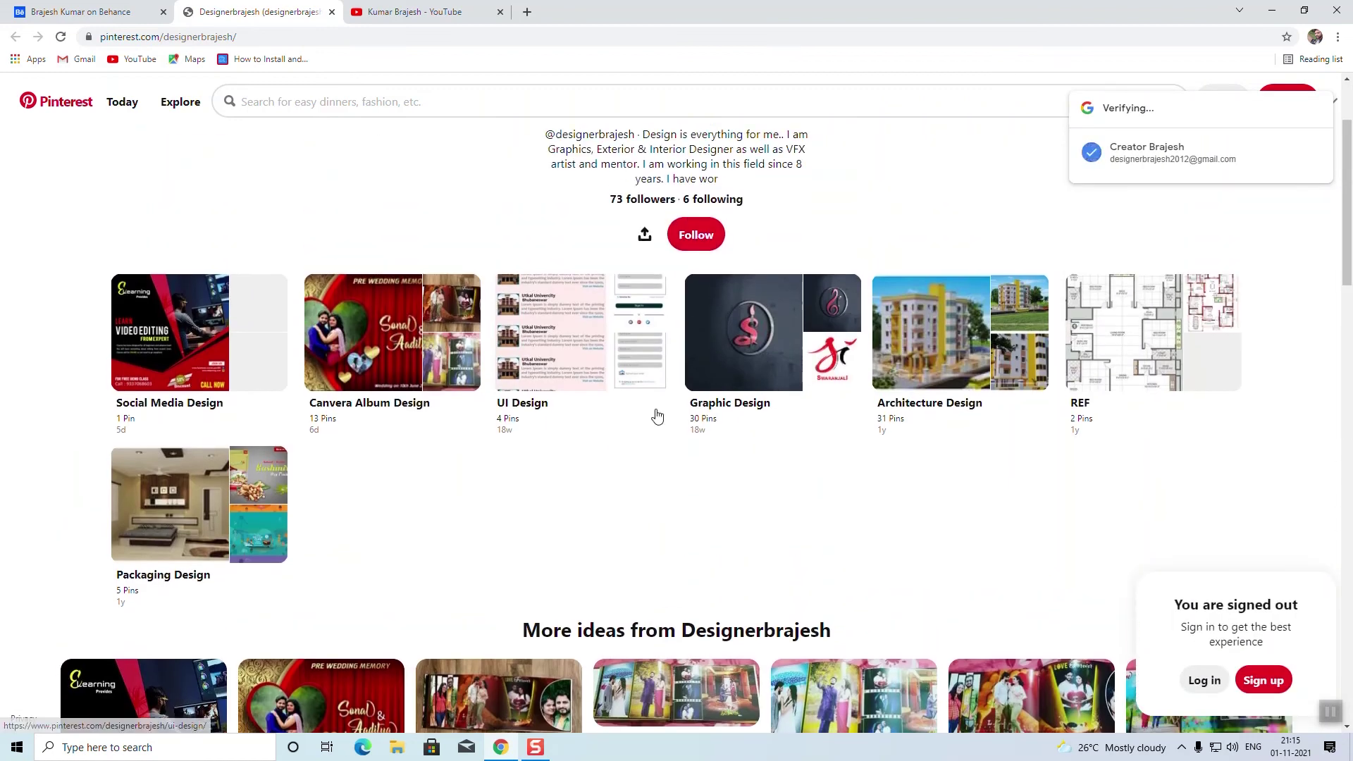
scroll(656, 423, down, 2)
scroll(655, 421, up, 4)
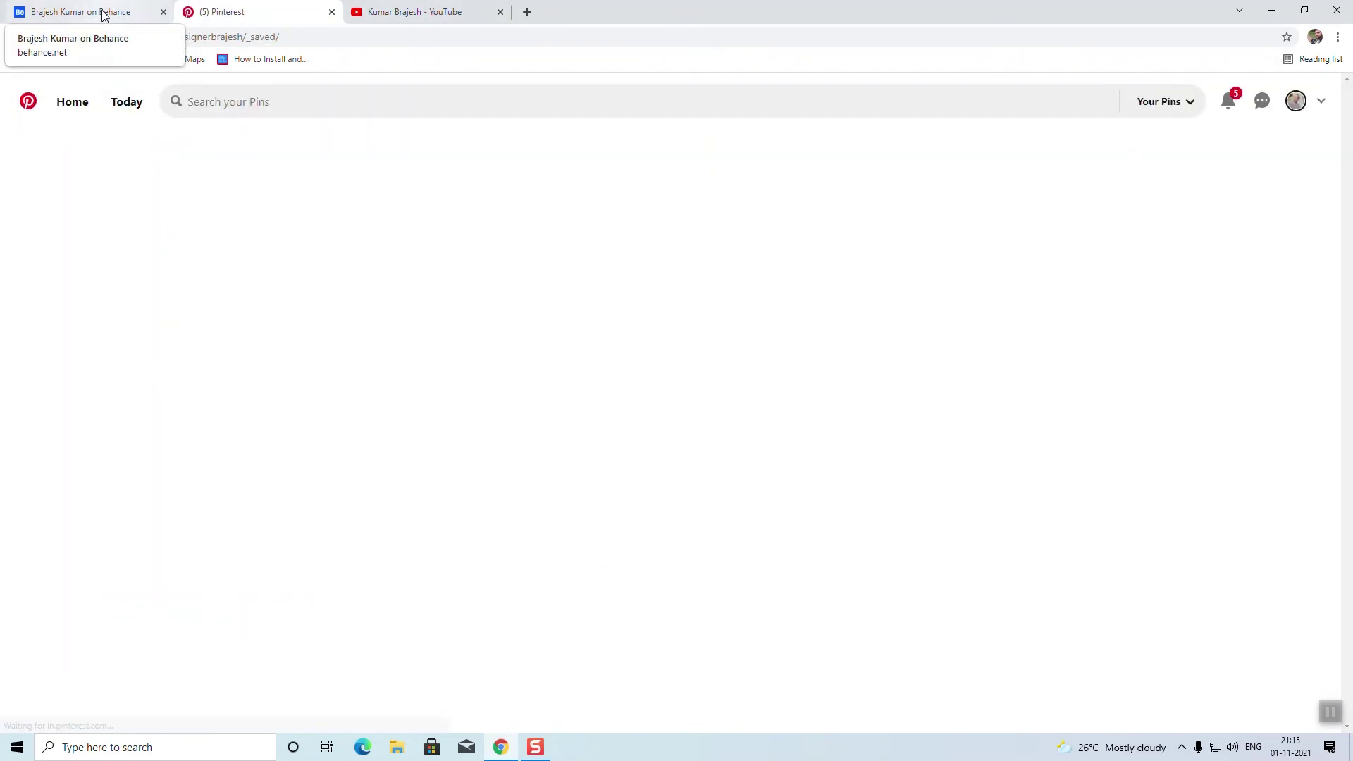
click(103, 15)
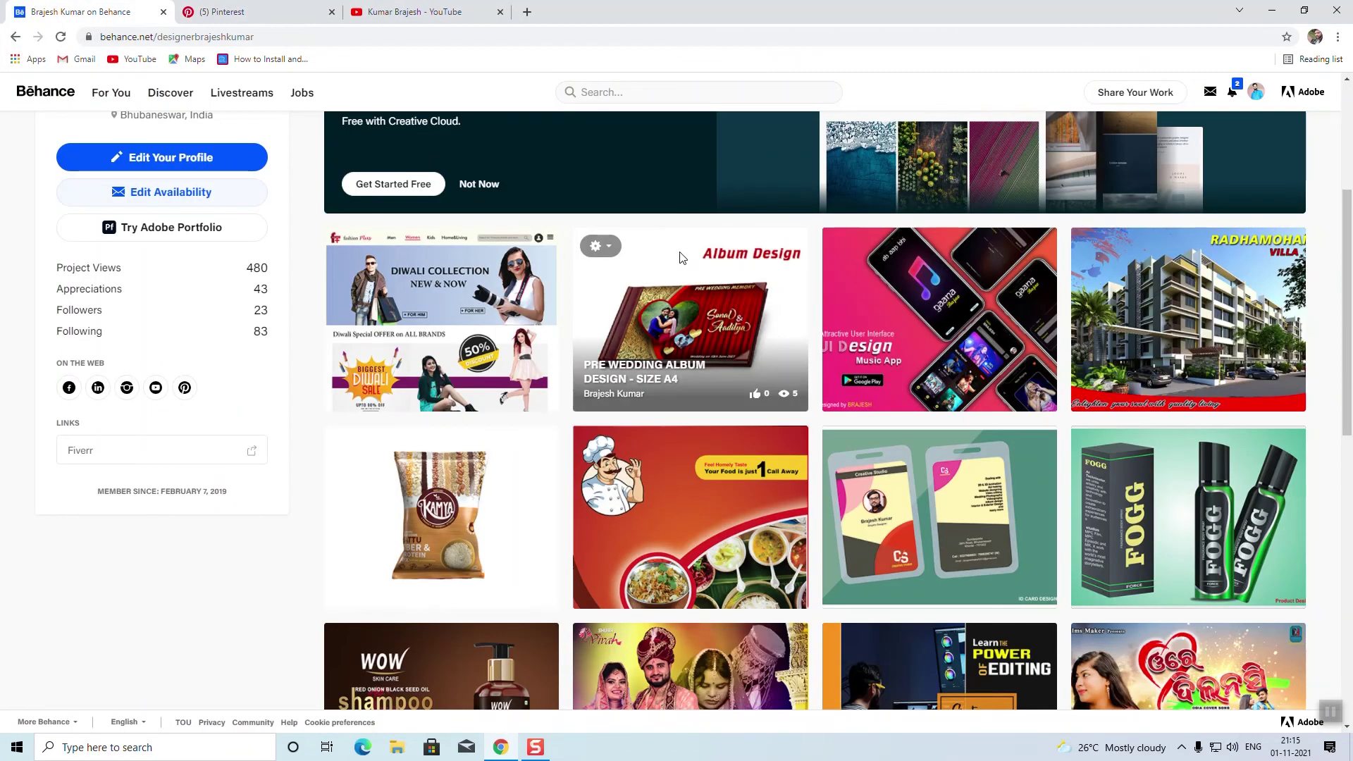
Step: Test the LinkedIn and Facebook links from the public profile
click(98, 388)
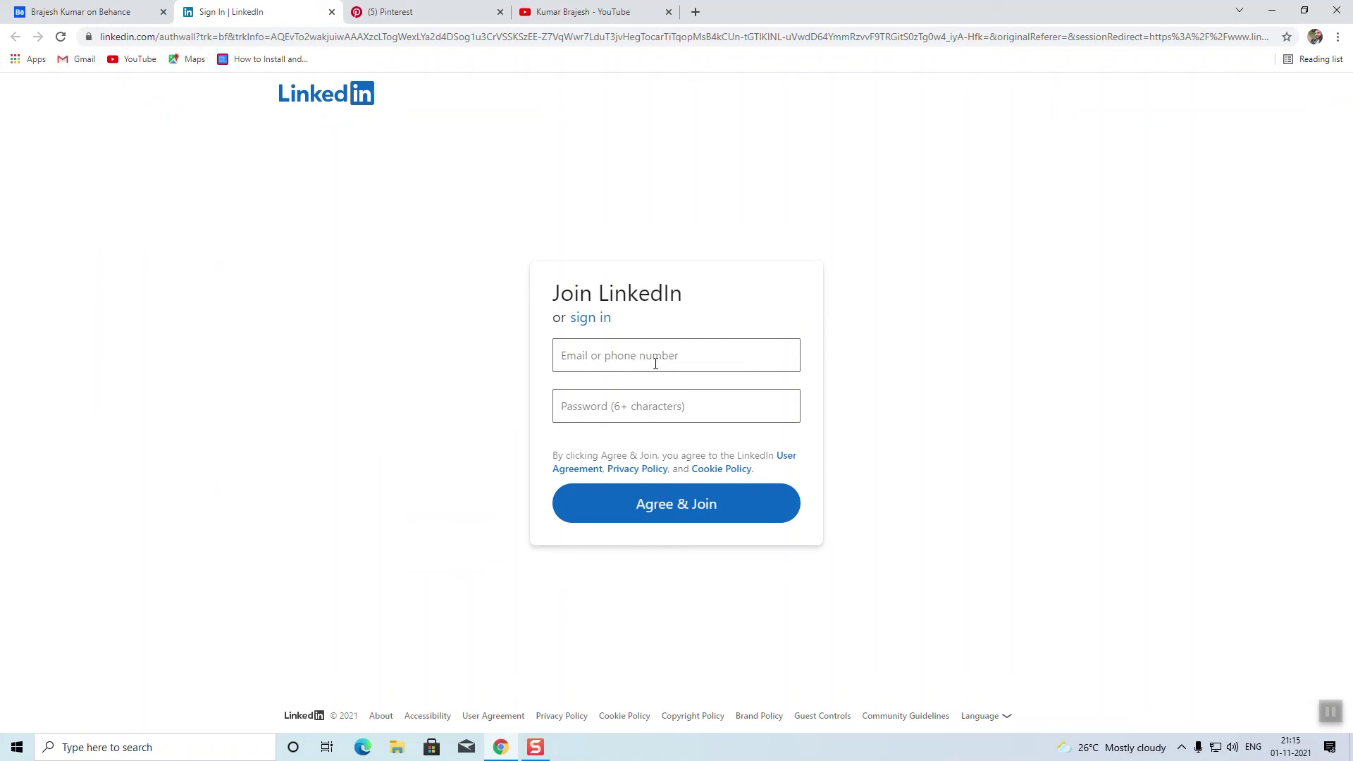
click(131, 9)
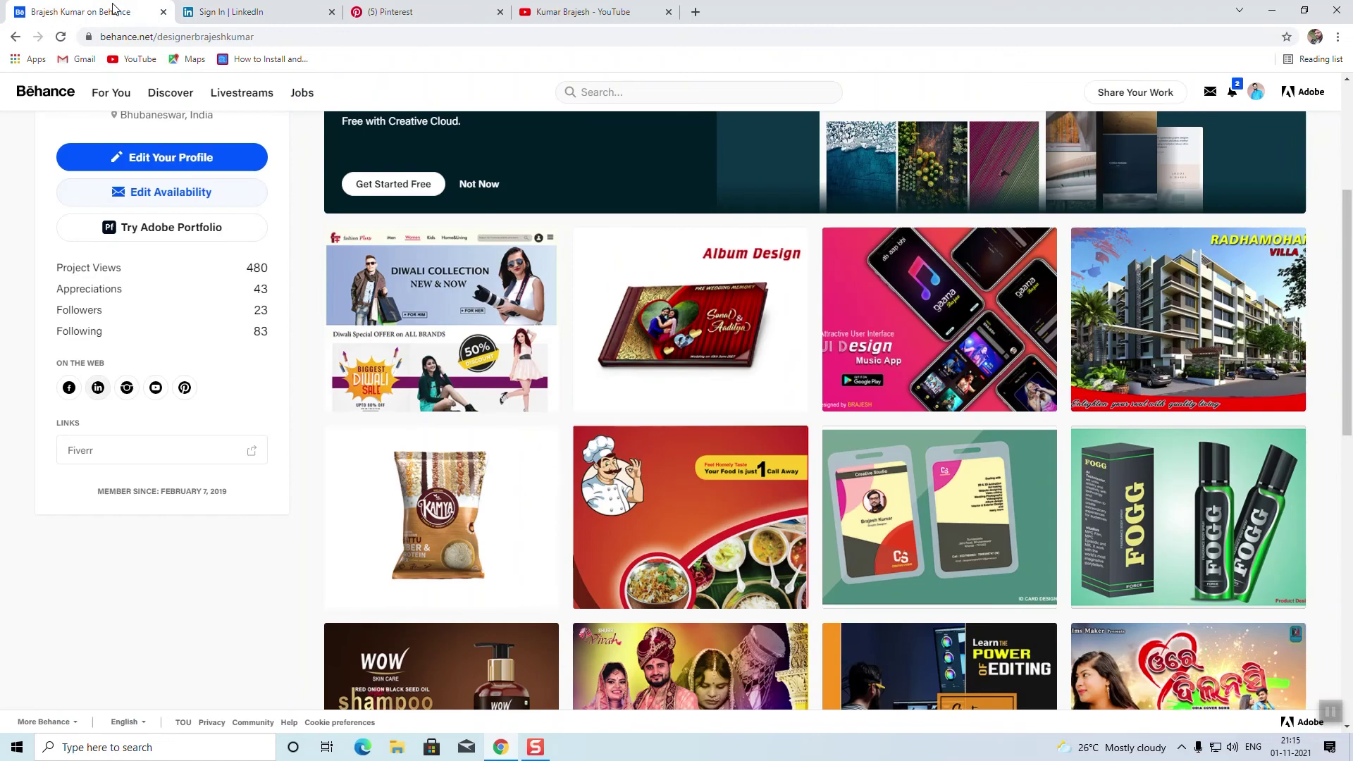
click(69, 388)
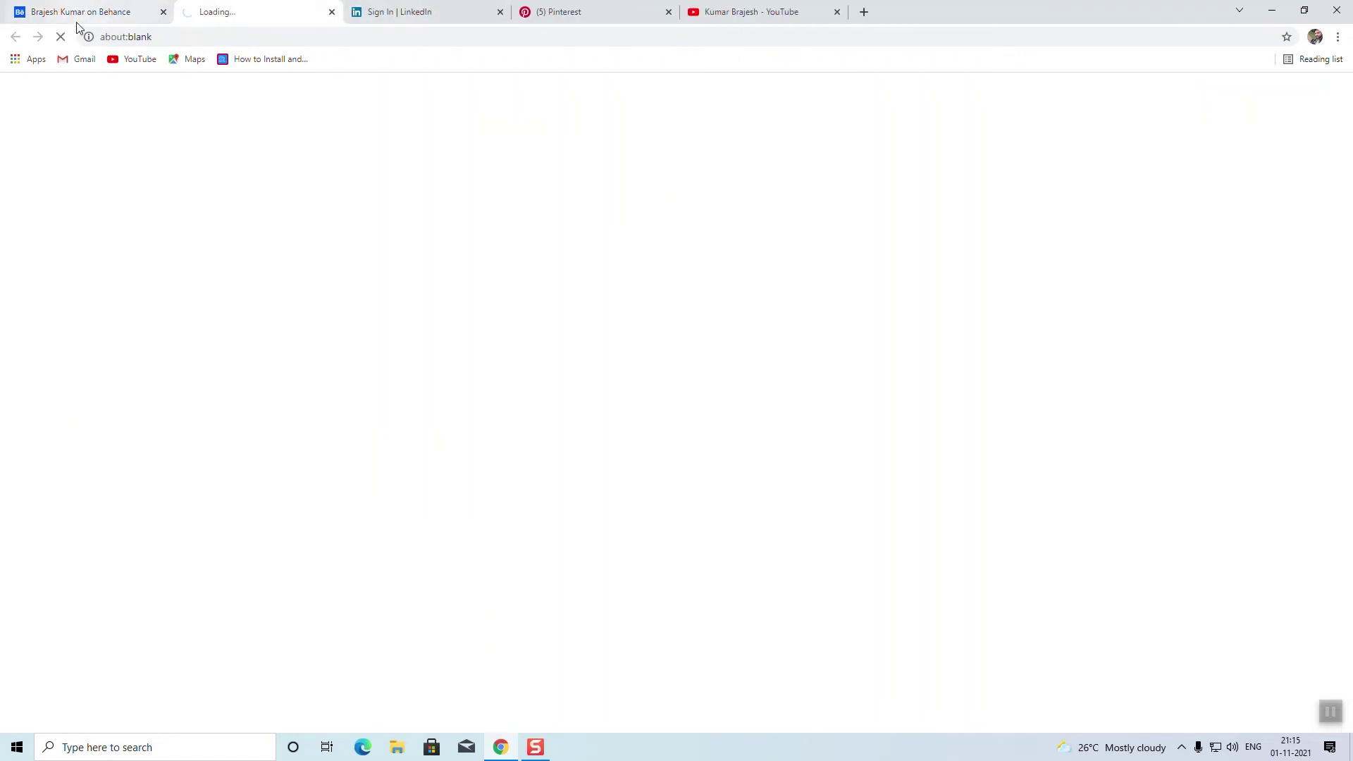
click(80, 13)
Step: Open the linked Fiverr profile and copy its description, then return to Behance
click(86, 453)
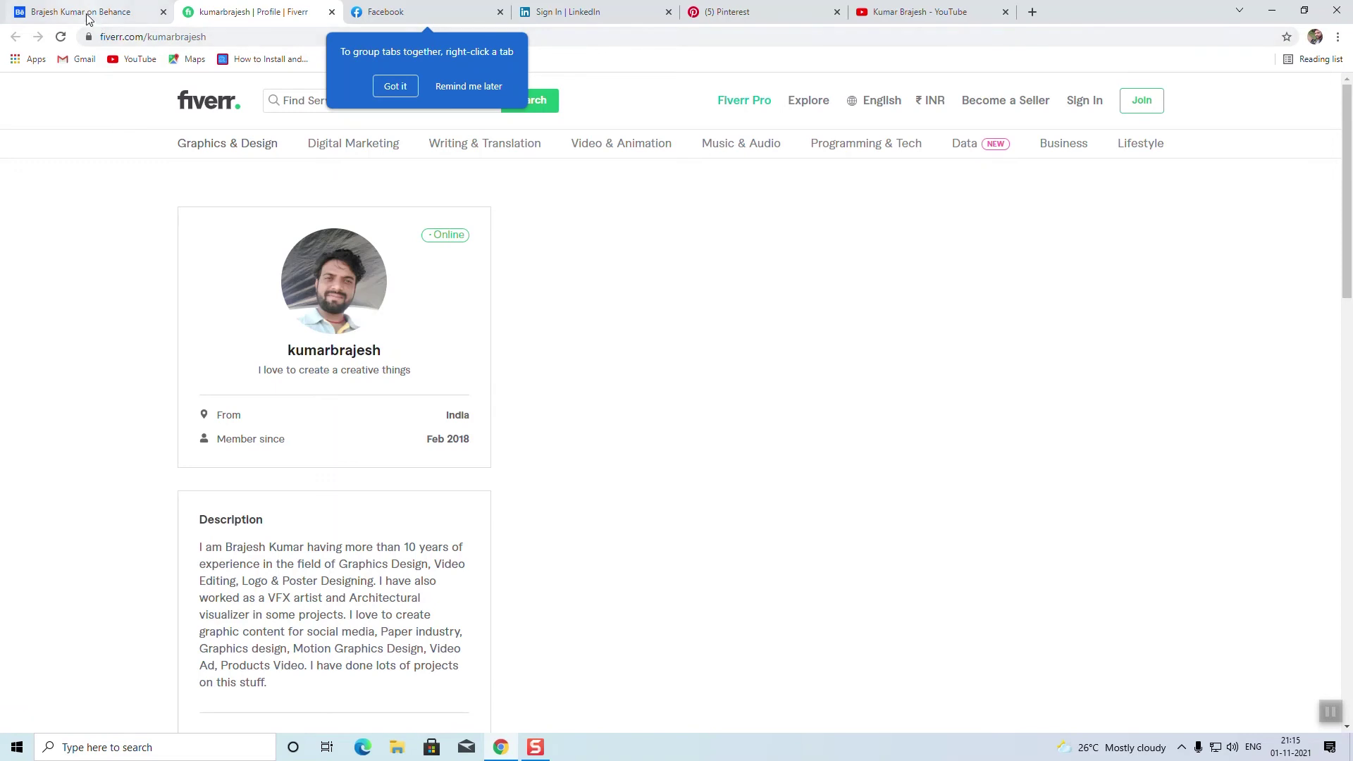
scroll(109, 307, down, 2)
drag(292, 556, 187, 408)
right_click(256, 401)
click(289, 411)
key(ctrl+shift+Tab)
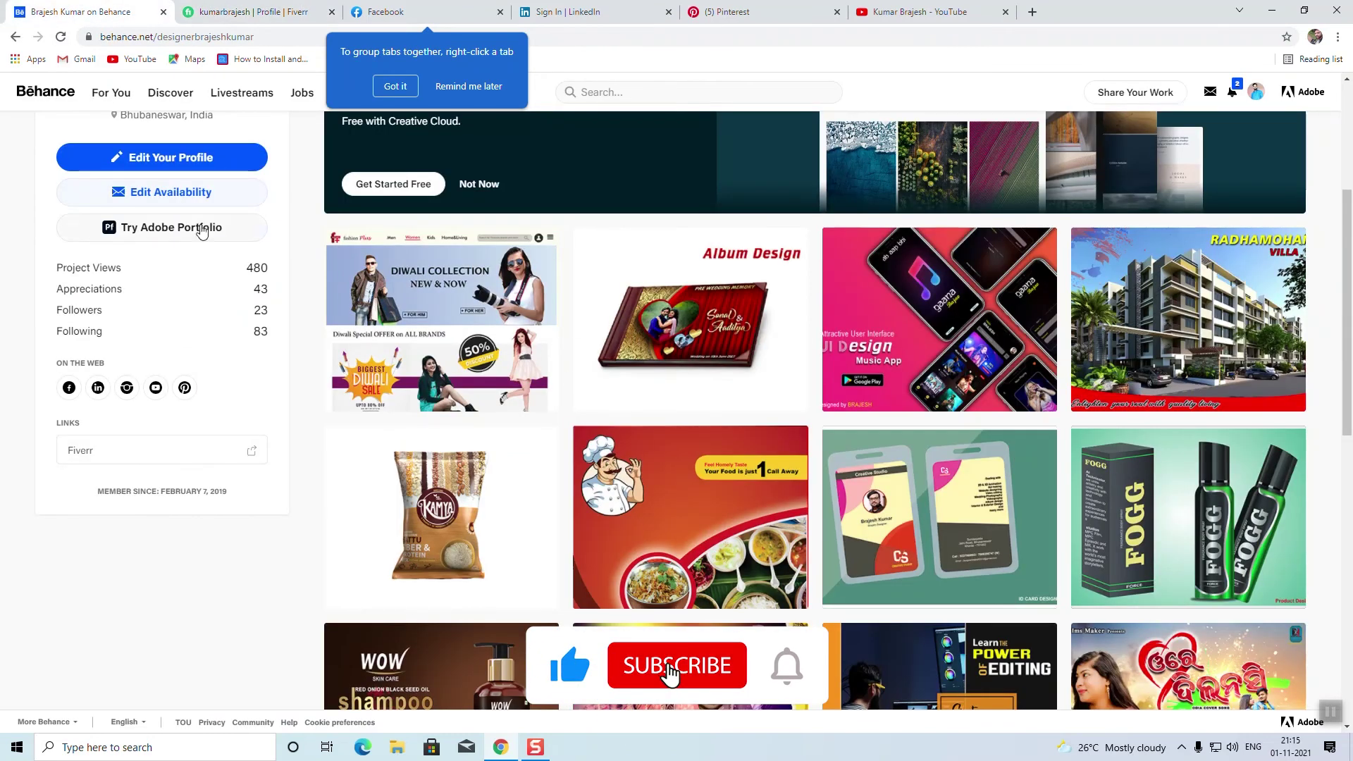
Step: Paste the copied Fiverr bio into the profile editor's About Me description
click(177, 159)
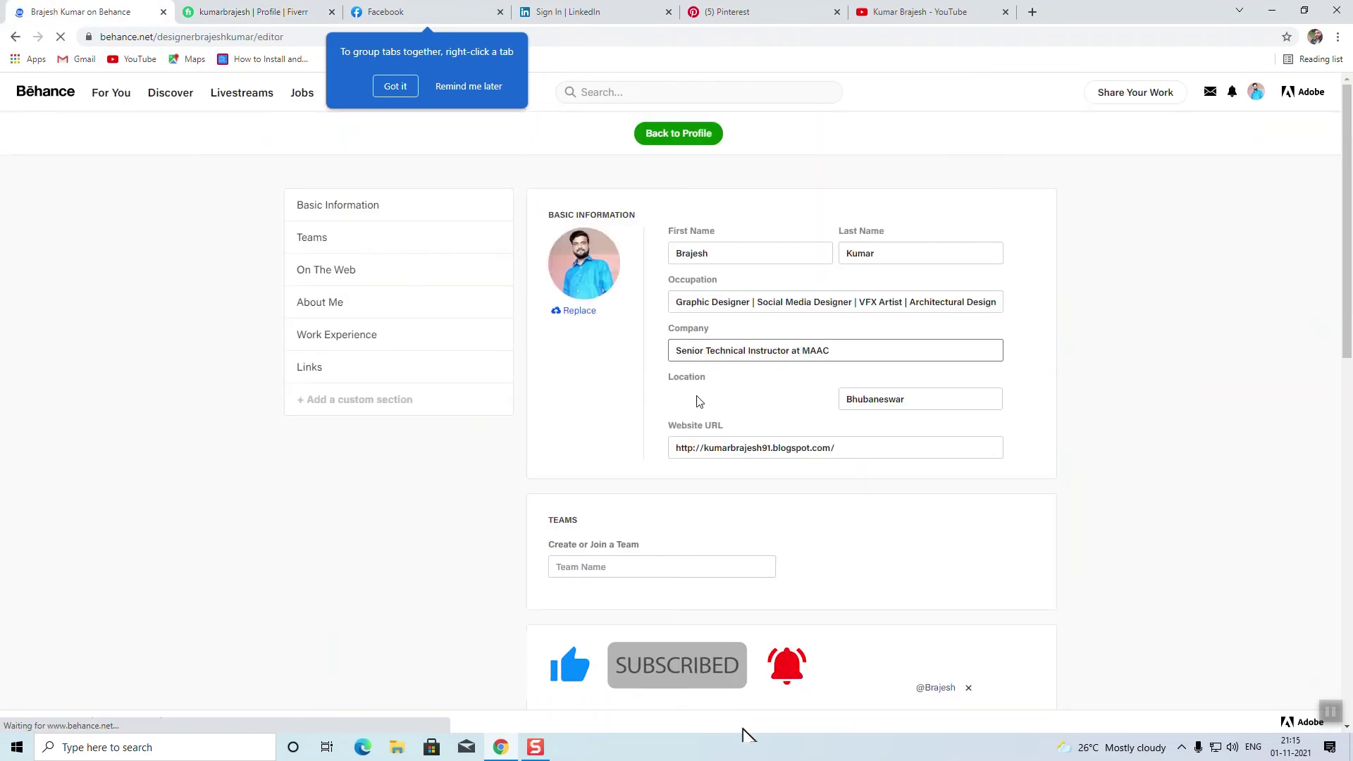
scroll(662, 532, down, 10)
click(606, 402)
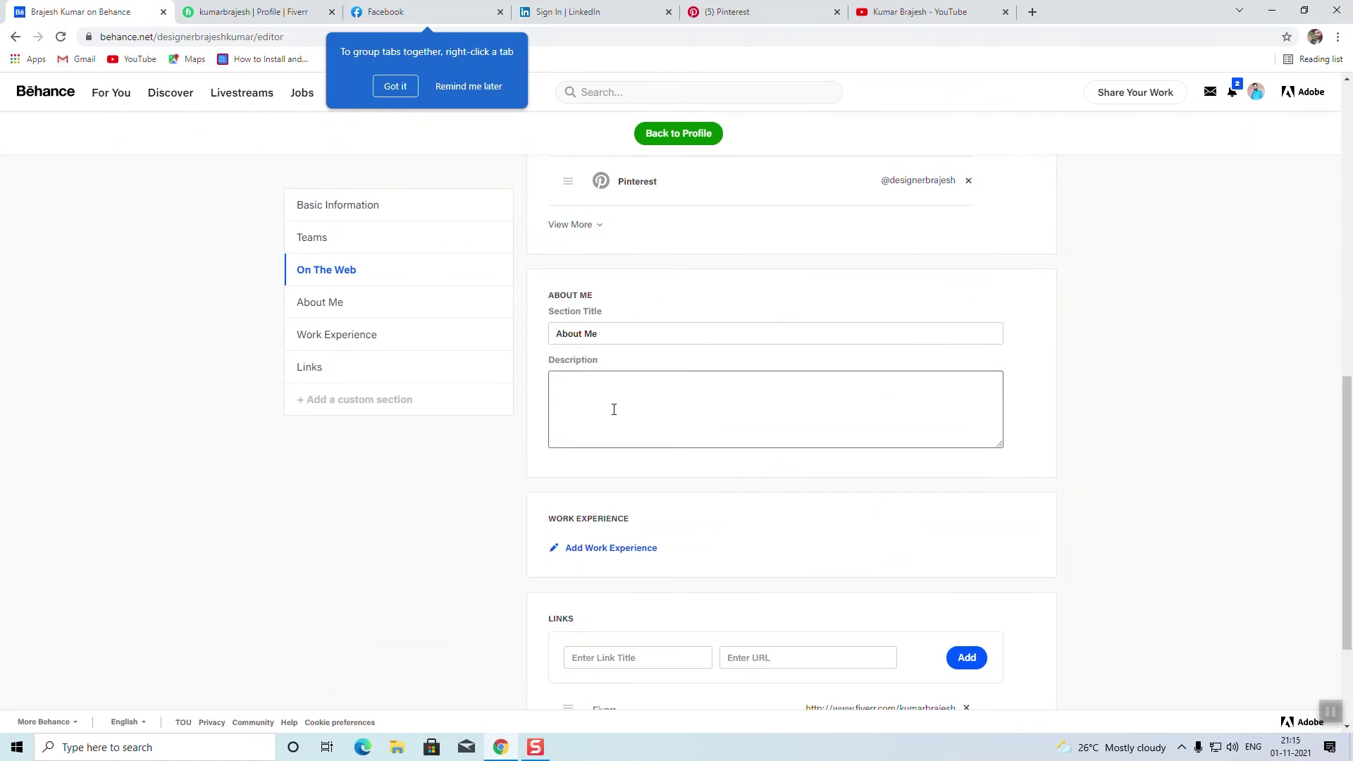
key(ctrl+v)
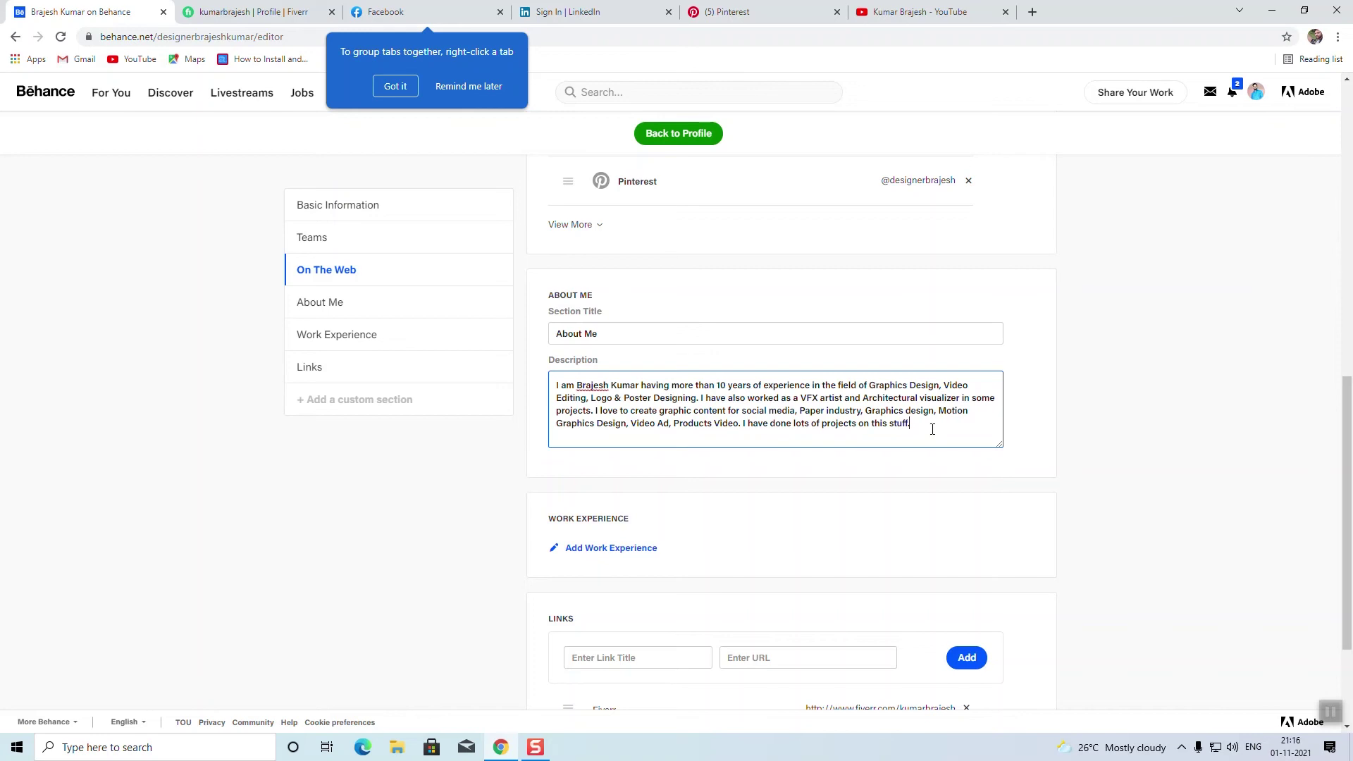
scroll(933, 432, down, 1)
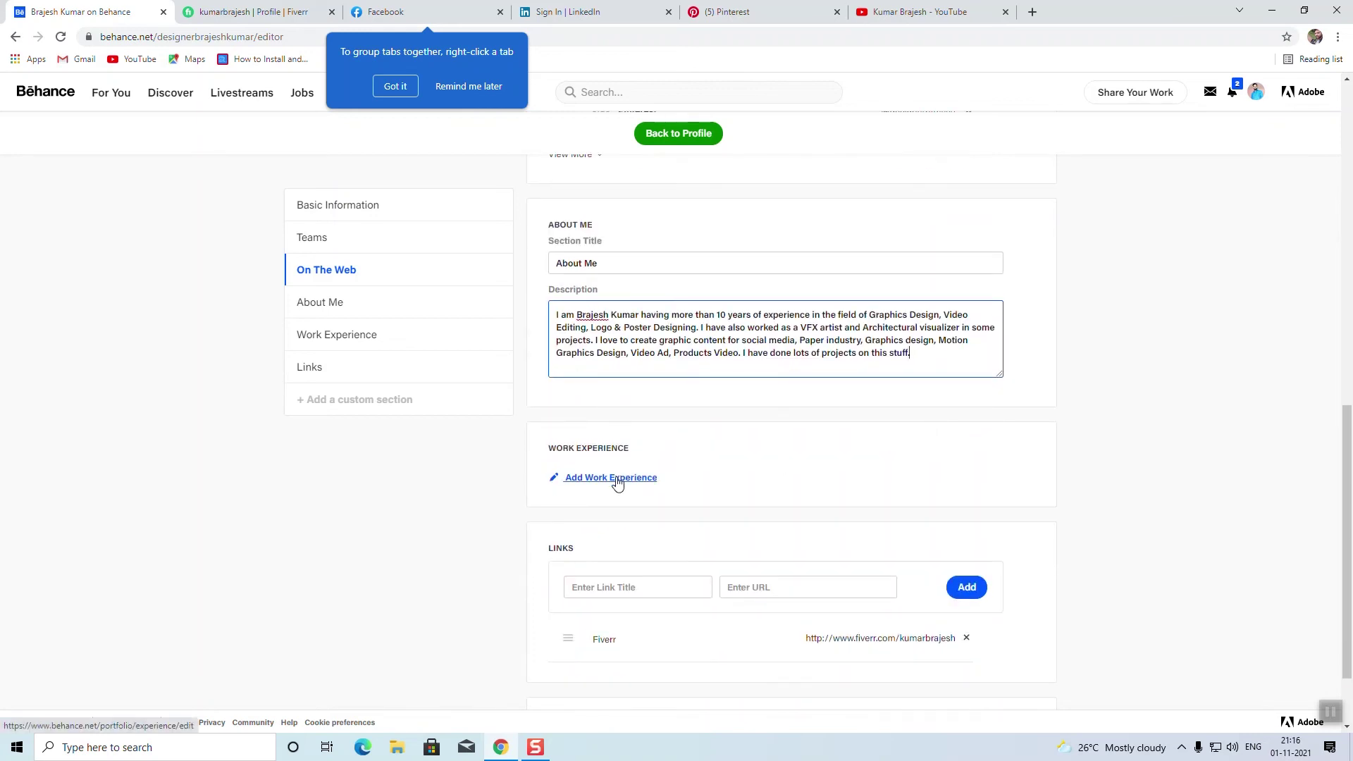
scroll(1184, 369, up, 8)
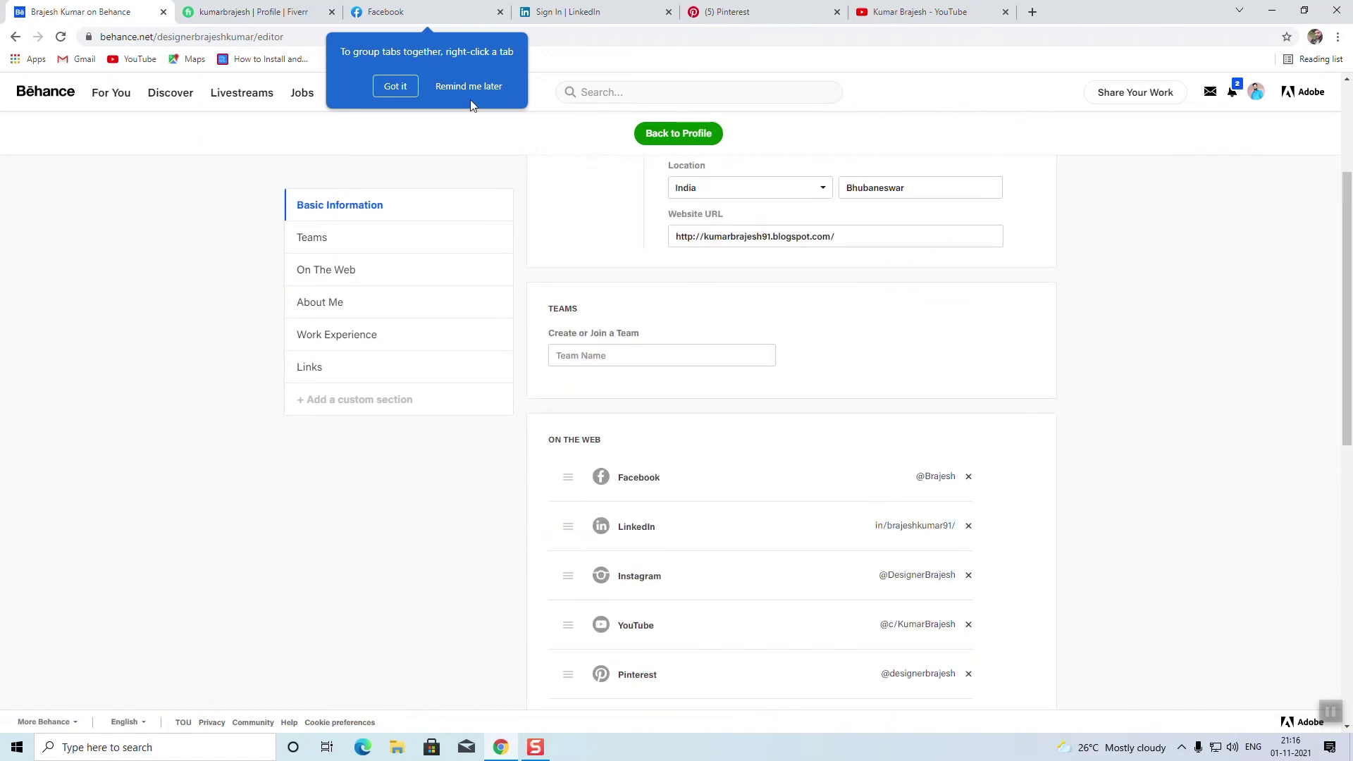
click(393, 87)
Step: Return to the public profile, cancel the Edit Availability dialog unsaved, and scroll back to the top
click(745, 135)
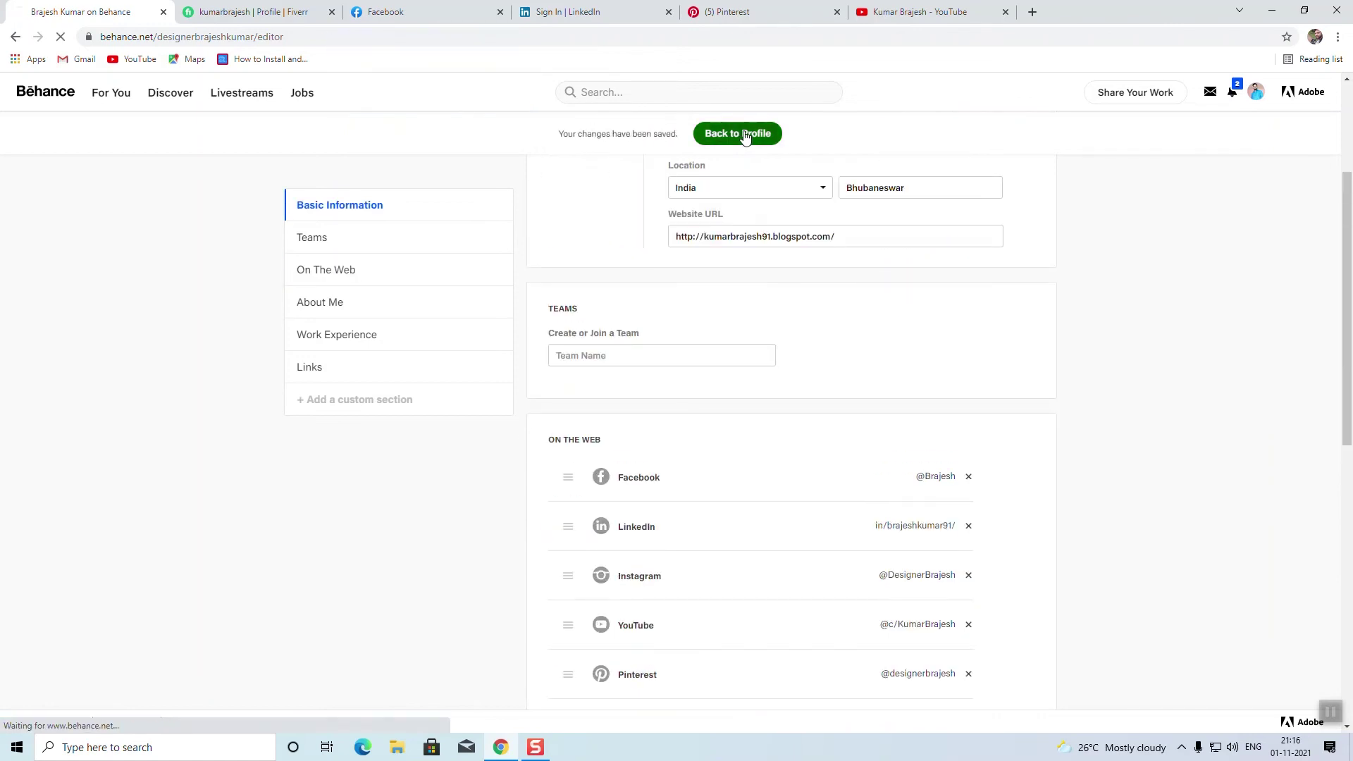
scroll(173, 235, down, 2)
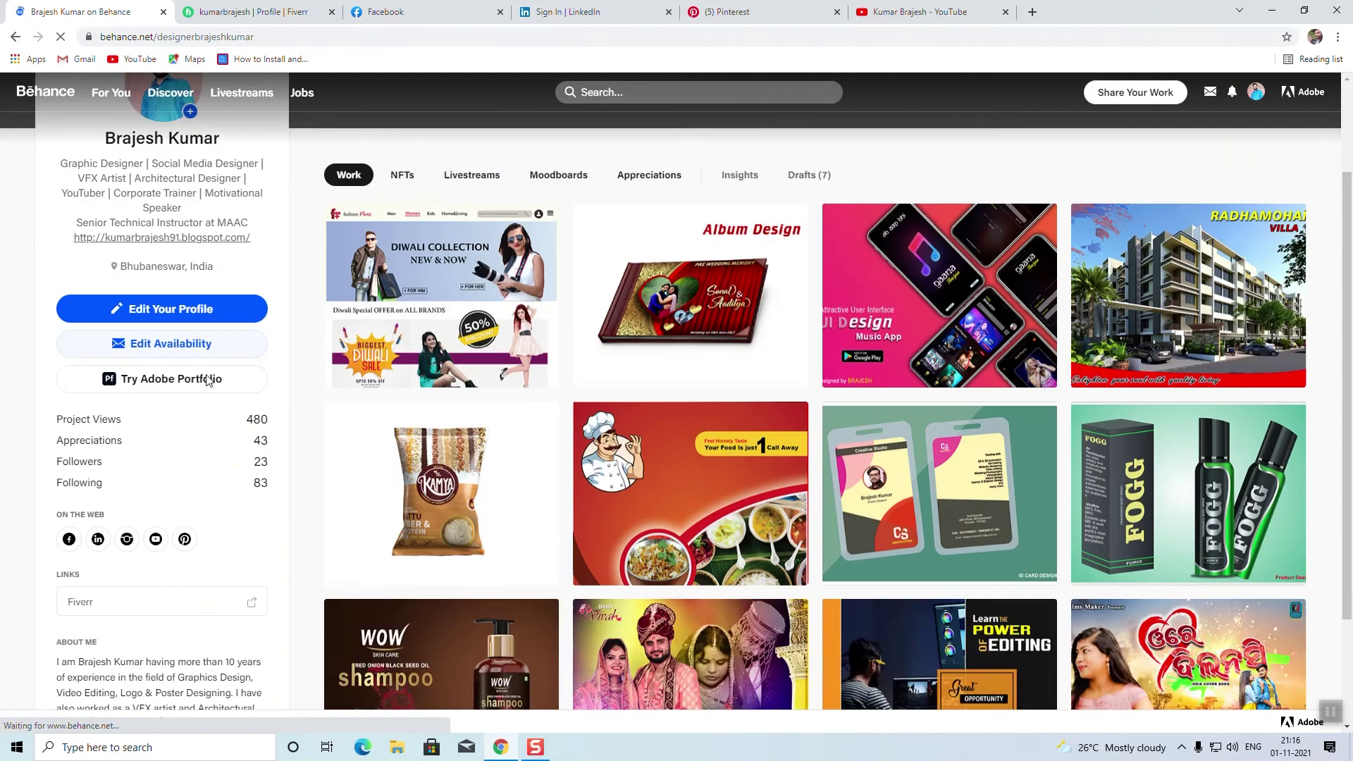
click(171, 335)
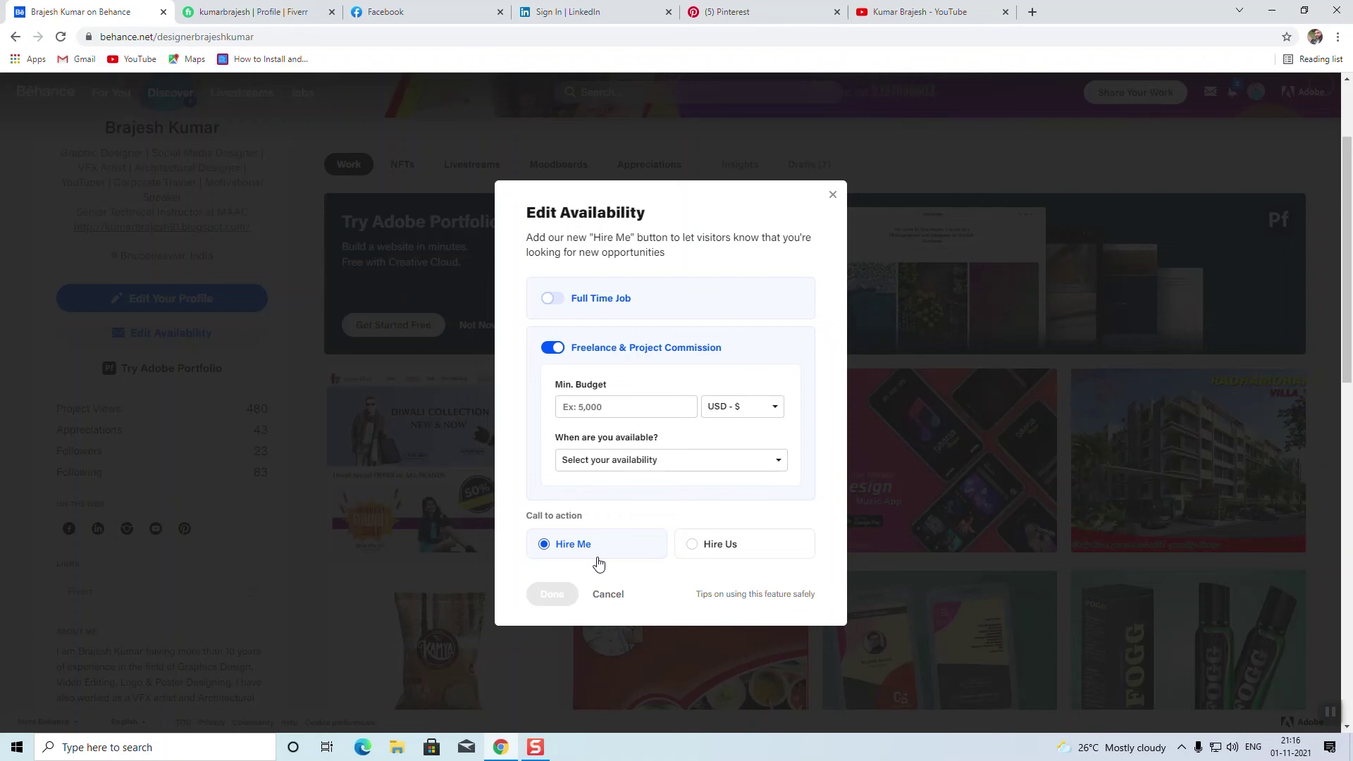
click(608, 595)
scroll(276, 367, down, 3)
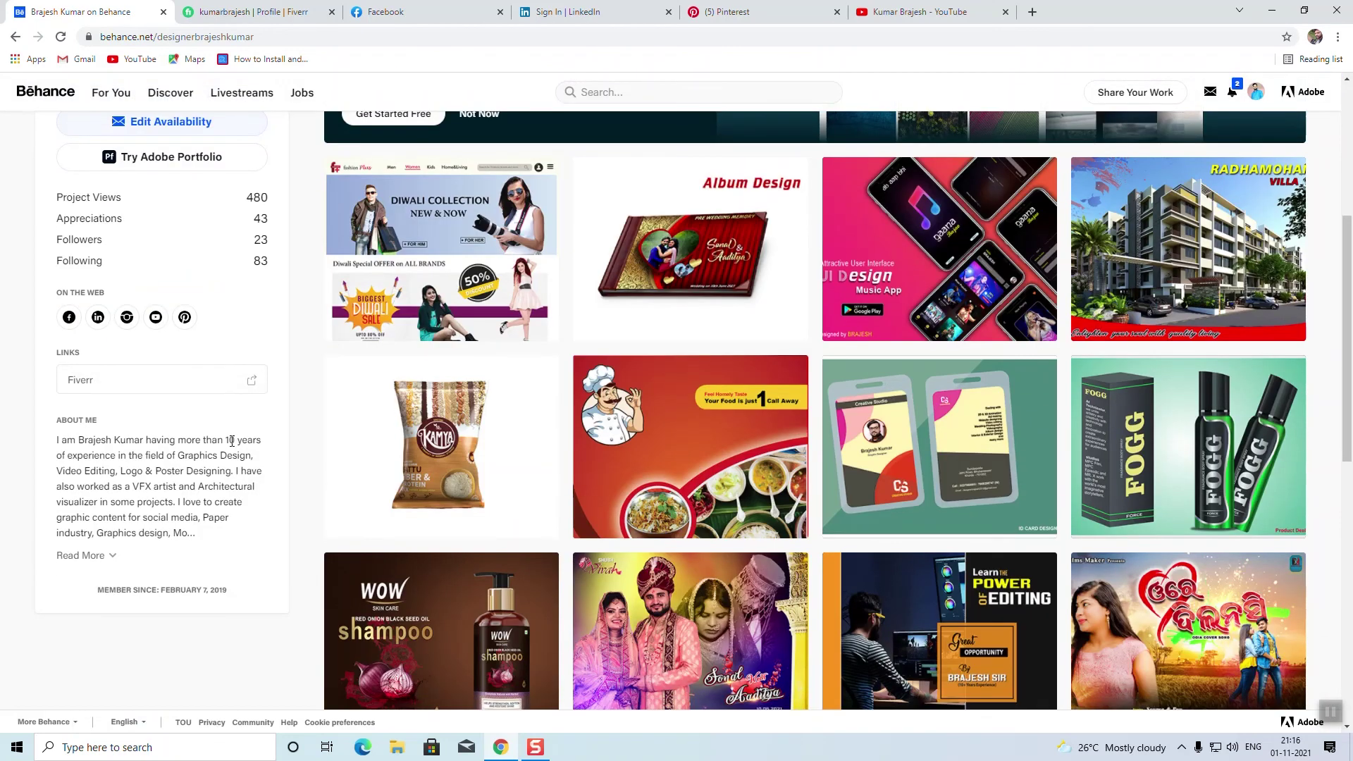
scroll(682, 516, up, 5)
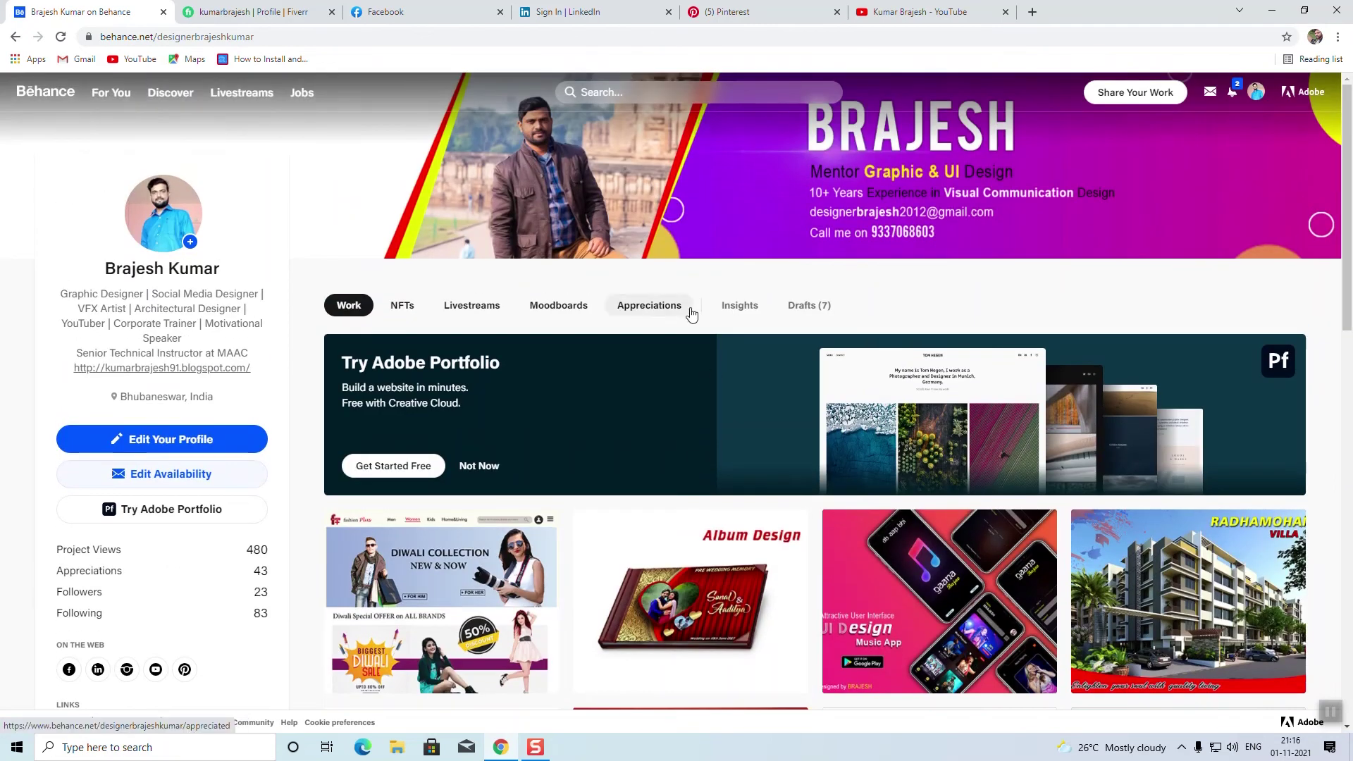
Step: Browse the projects in the profile's Appreciations tab
click(668, 305)
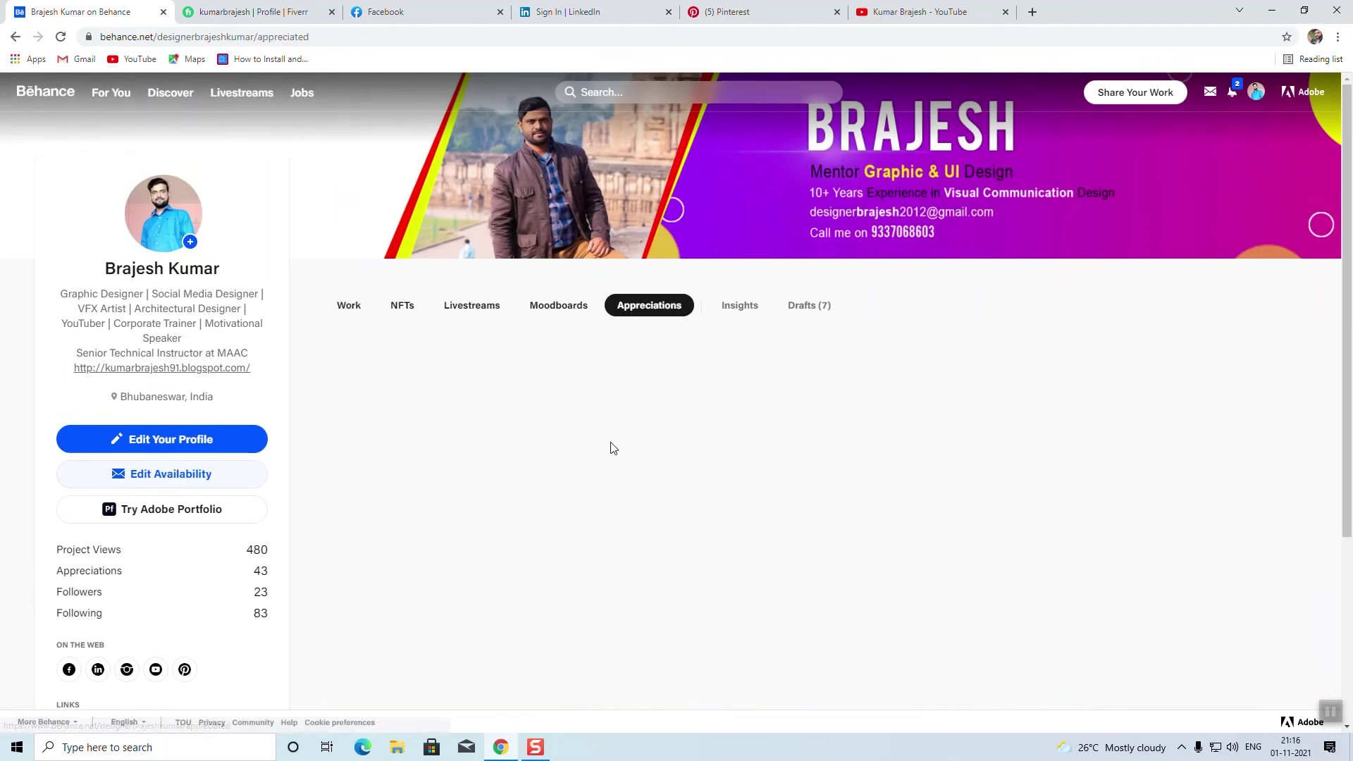
scroll(818, 488, down, 5)
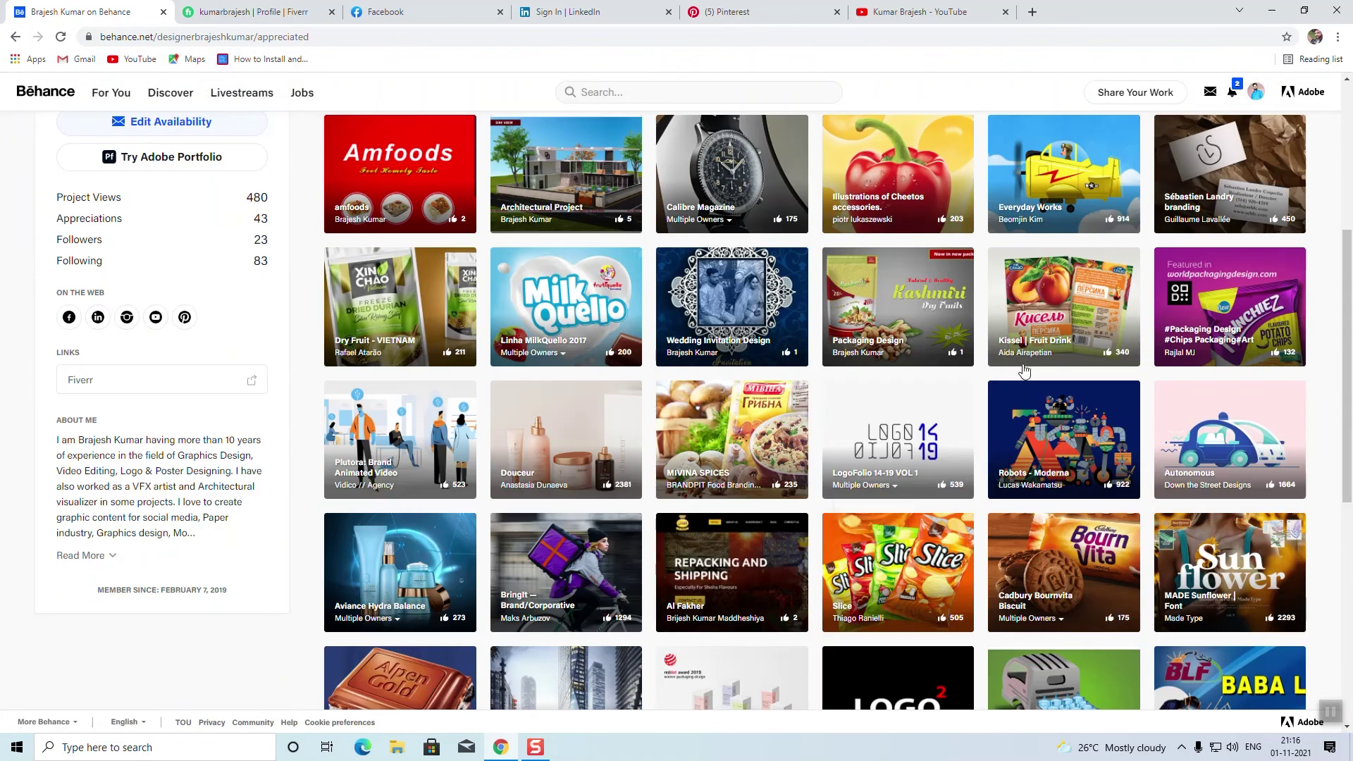
scroll(1026, 372, down, 3)
scroll(1077, 430, down, 5)
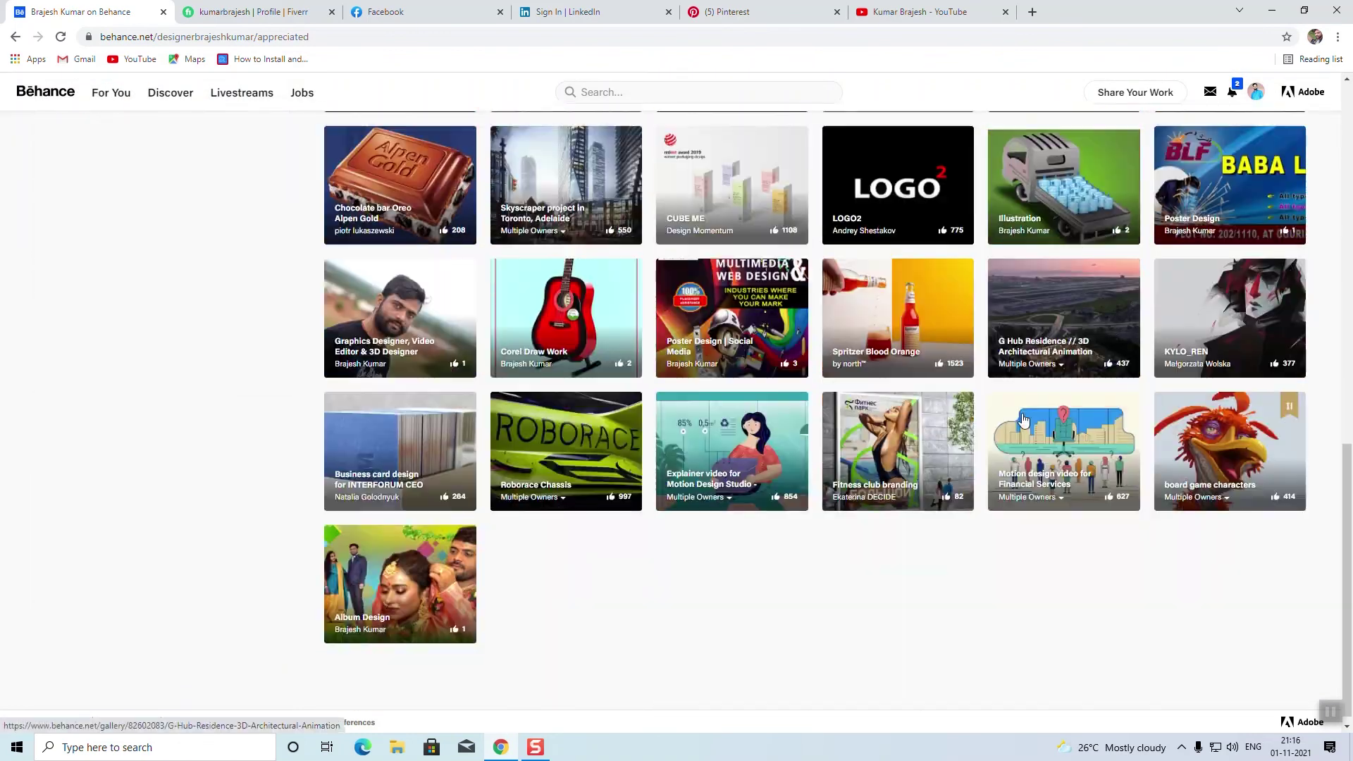
scroll(1024, 421, up, 8)
scroll(1024, 420, up, 4)
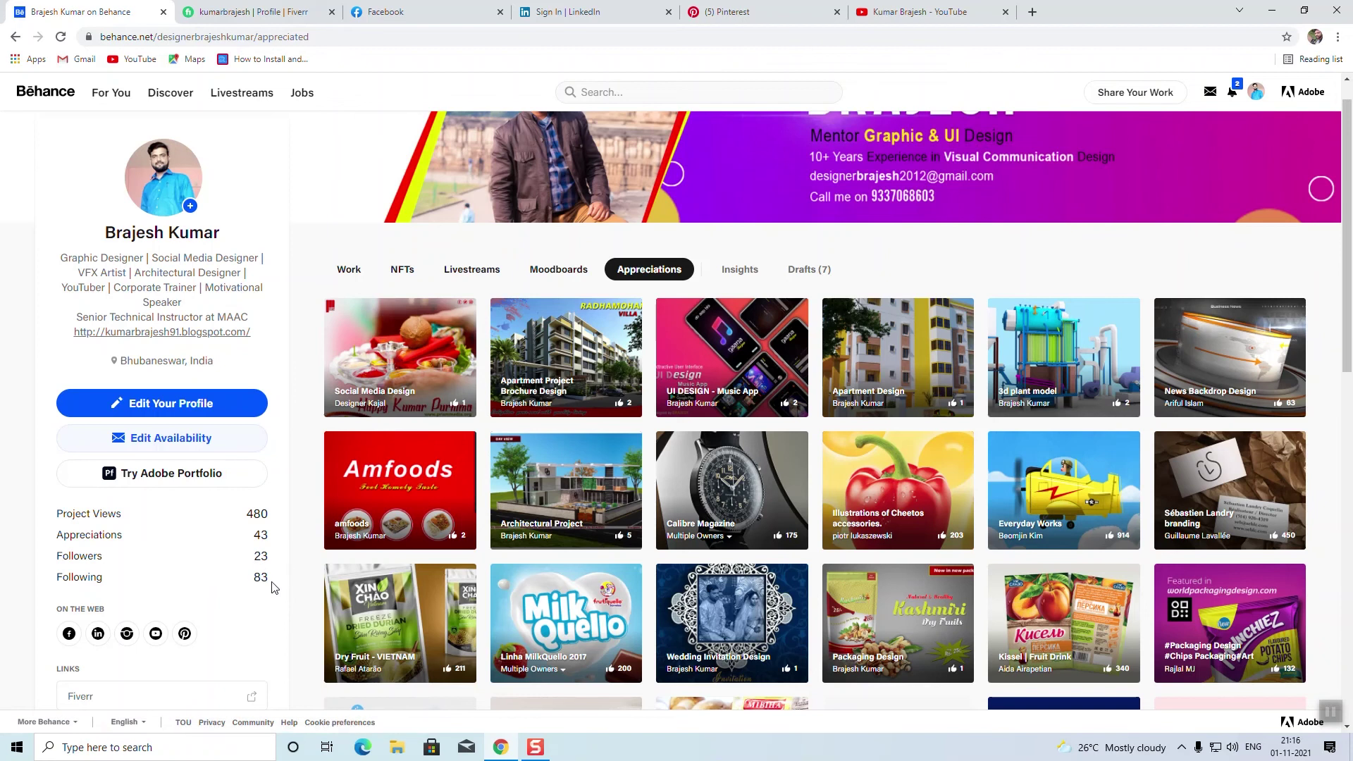
scroll(857, 265, up, 1)
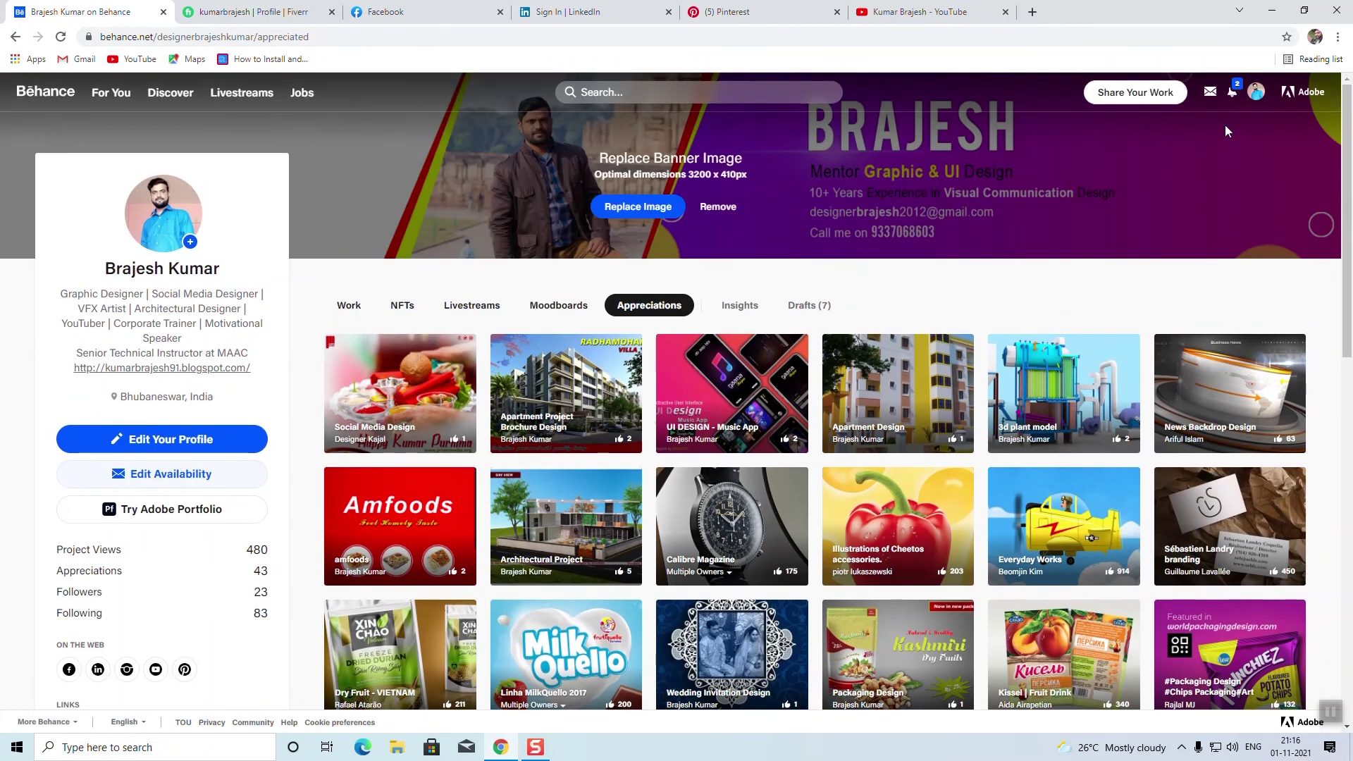
Step: Review all notifications, glance at Moodboards, and return to Work with the Share Your Work menu
click(1233, 89)
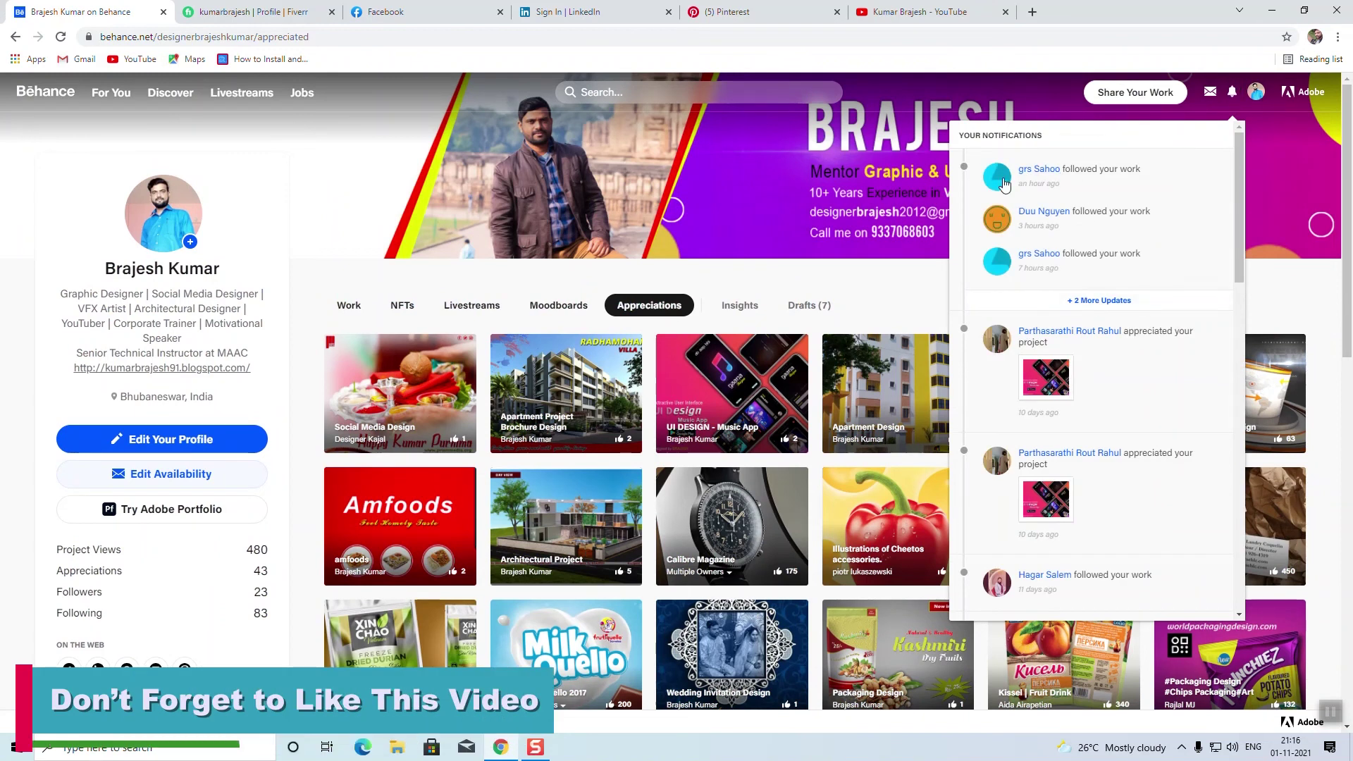
click(1109, 302)
drag(1238, 232, 1237, 232)
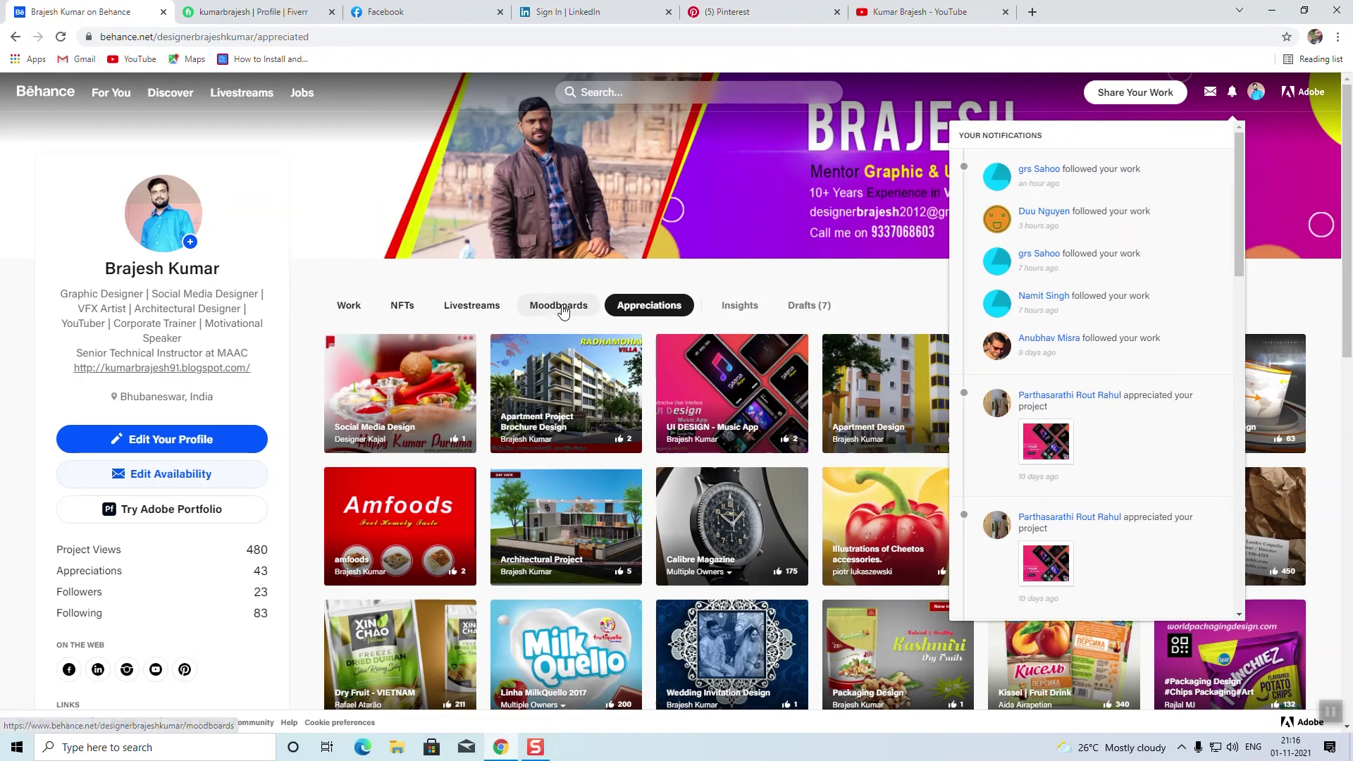
click(562, 311)
click(347, 308)
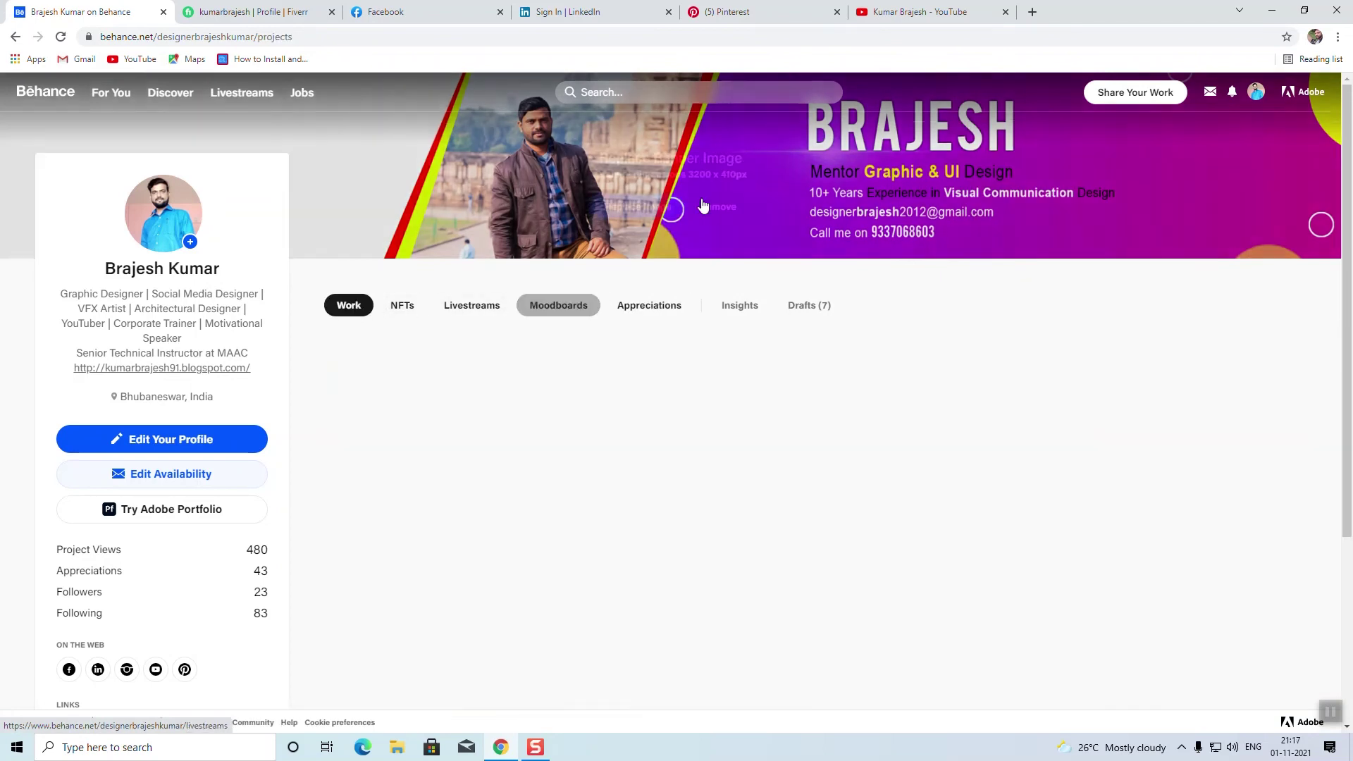
mouse_move(1137, 95)
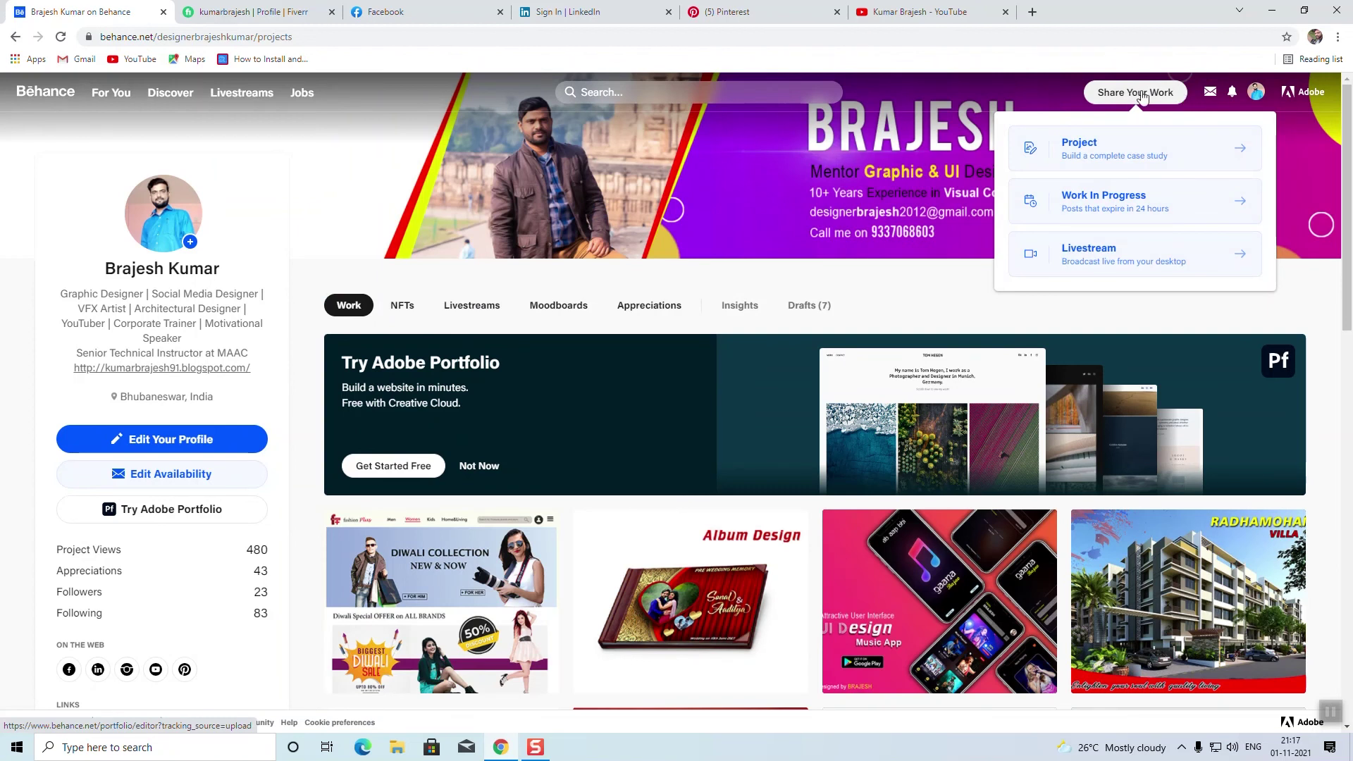
Step: Start a new project, add an image, and browse Local Disk (F:) shown as large icons
click(1086, 147)
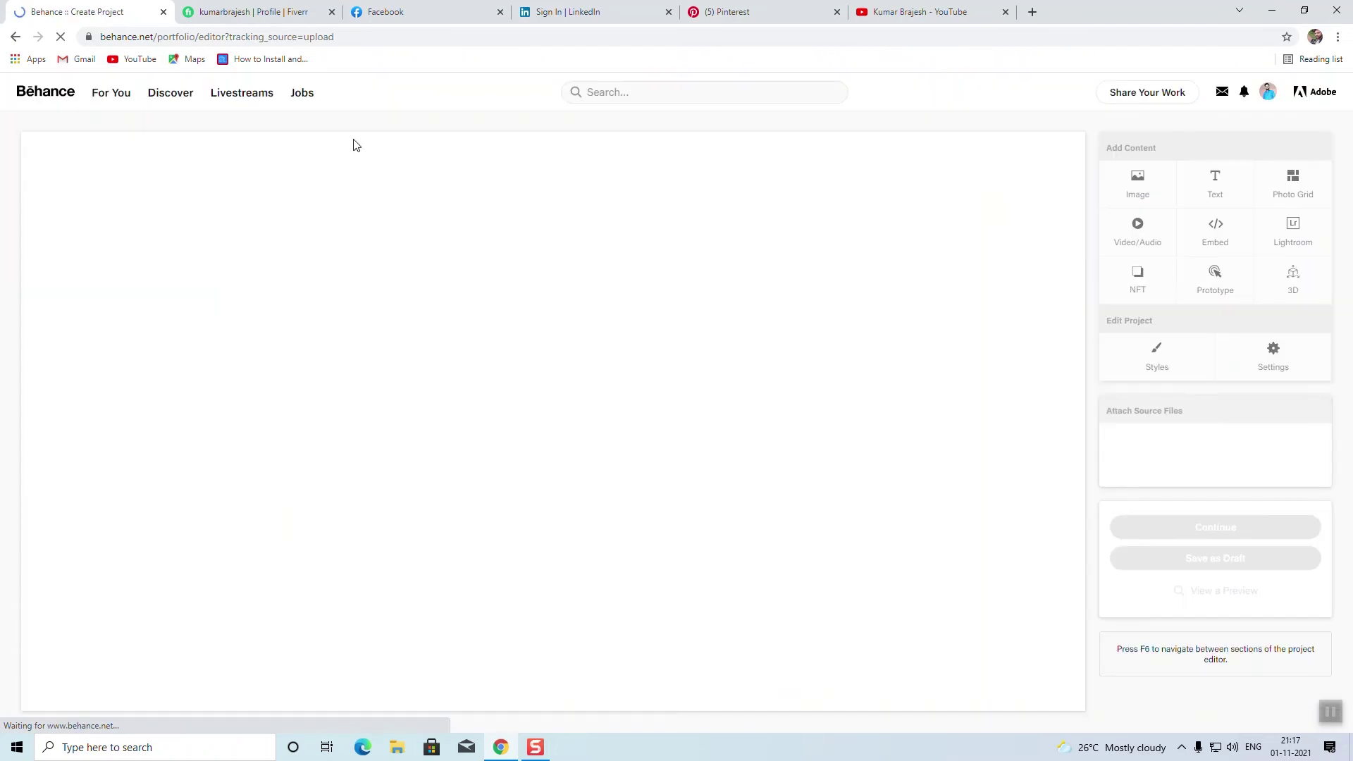
click(1139, 182)
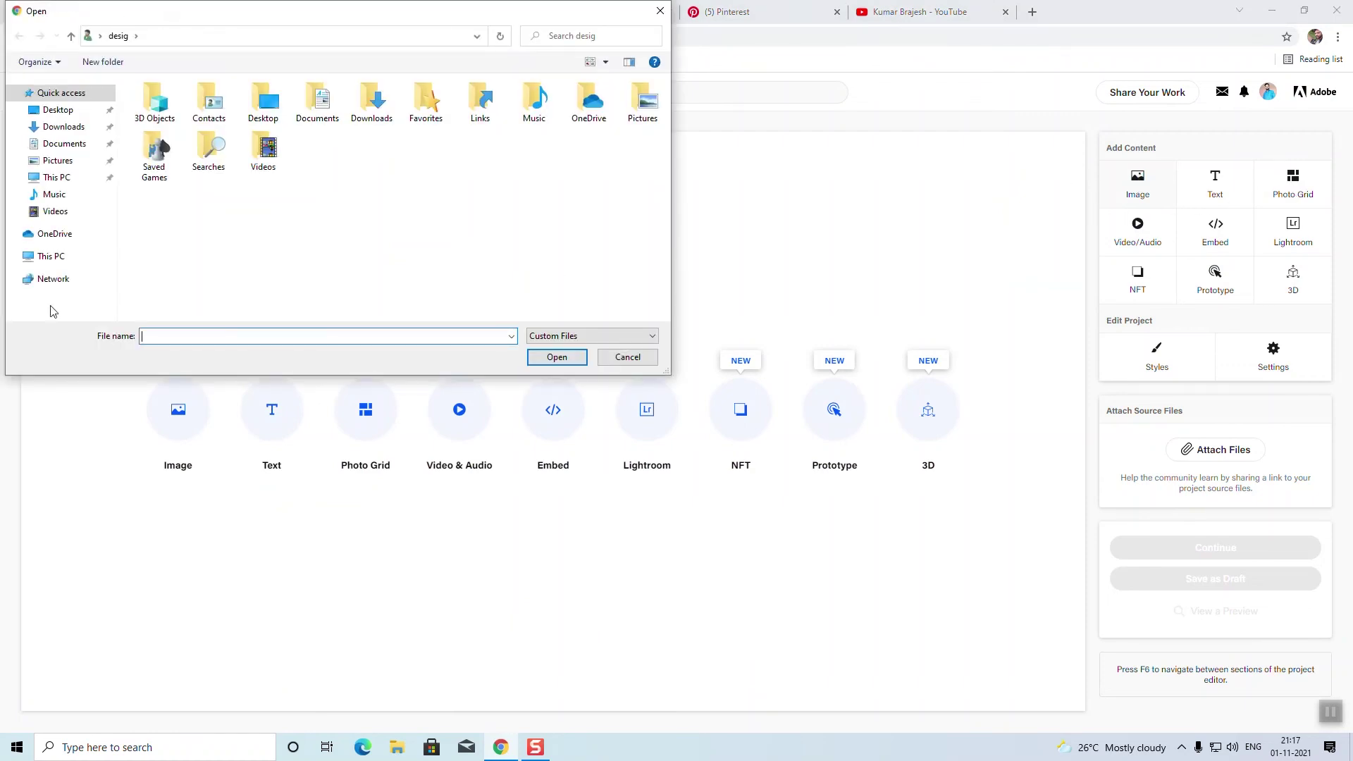
click(52, 256)
double_click(632, 271)
right_click(556, 146)
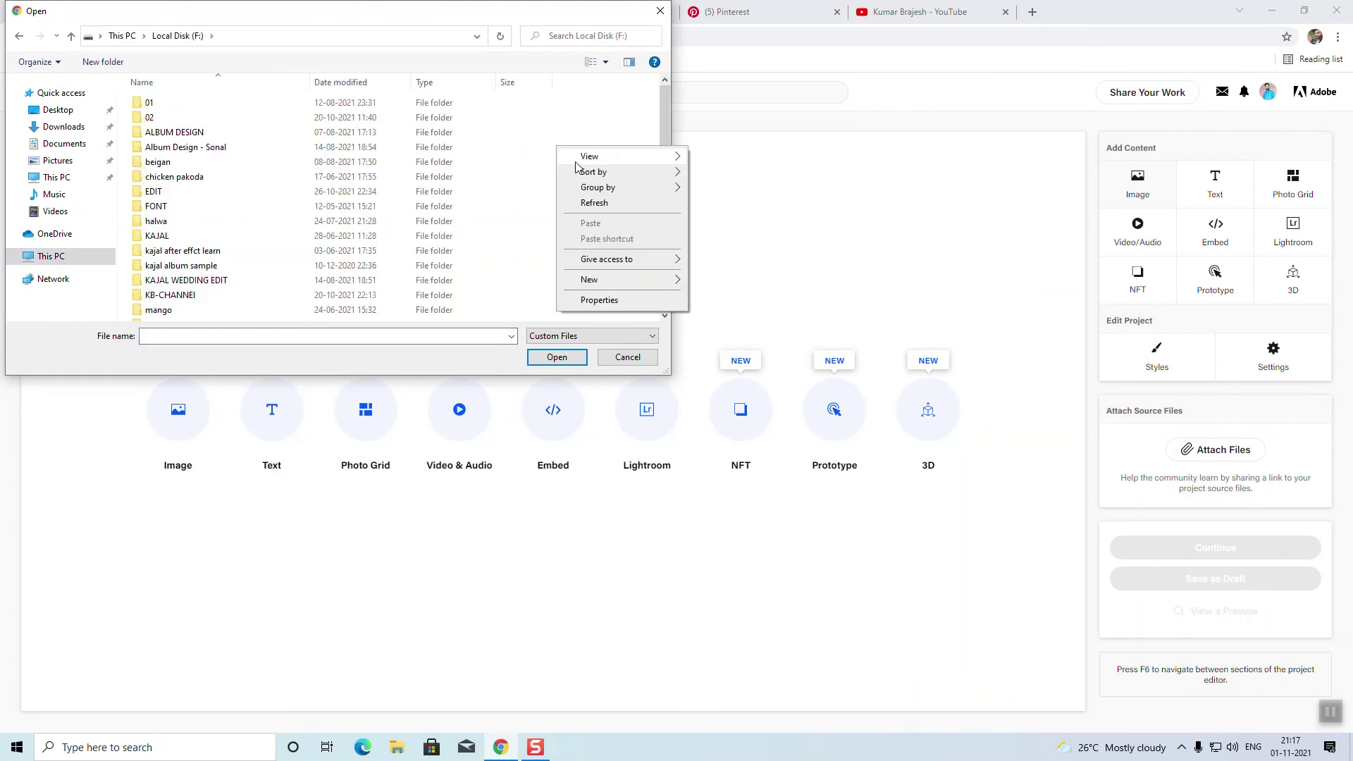
mouse_move(605, 158)
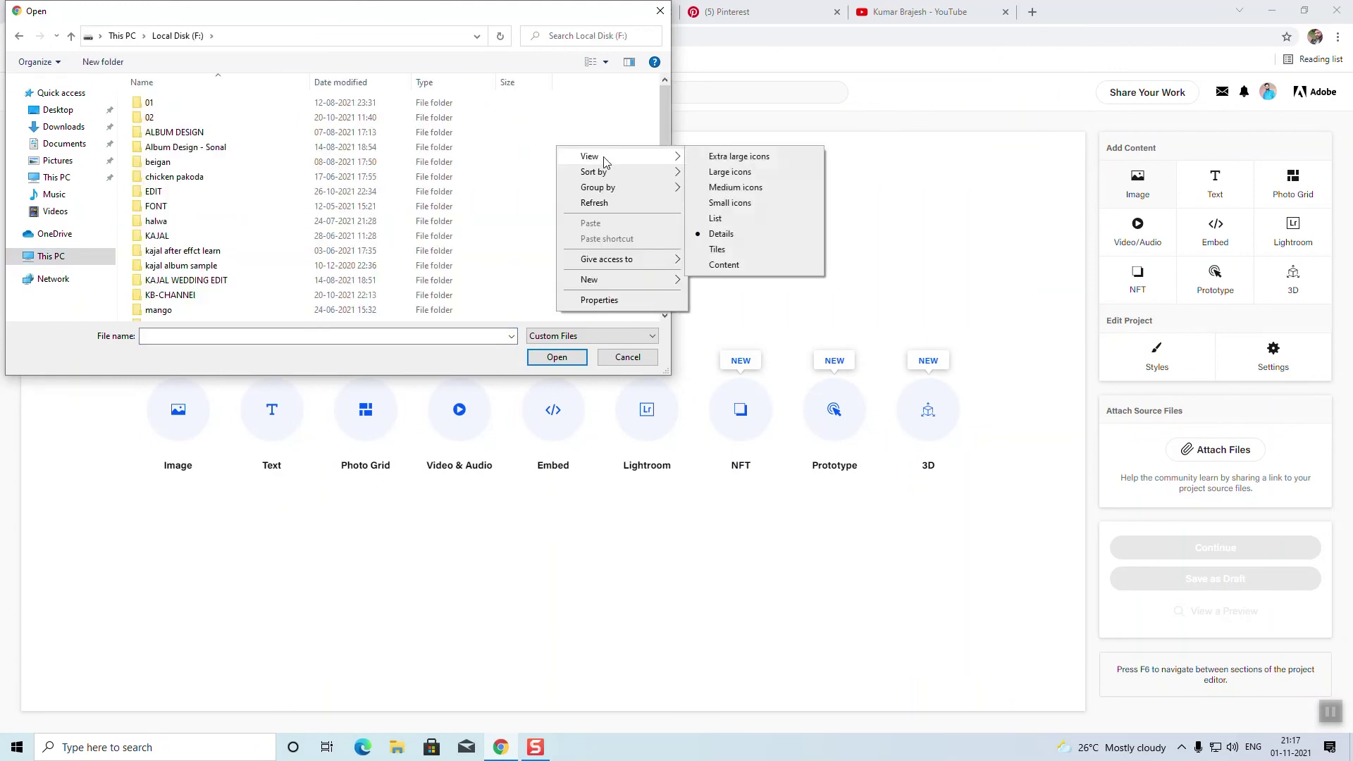
click(733, 176)
drag(664, 142, 667, 150)
Step: Look through ALBUM DESIGN and PRINT, then upload the Wall paper image from Local Disk (F:)
click(329, 135)
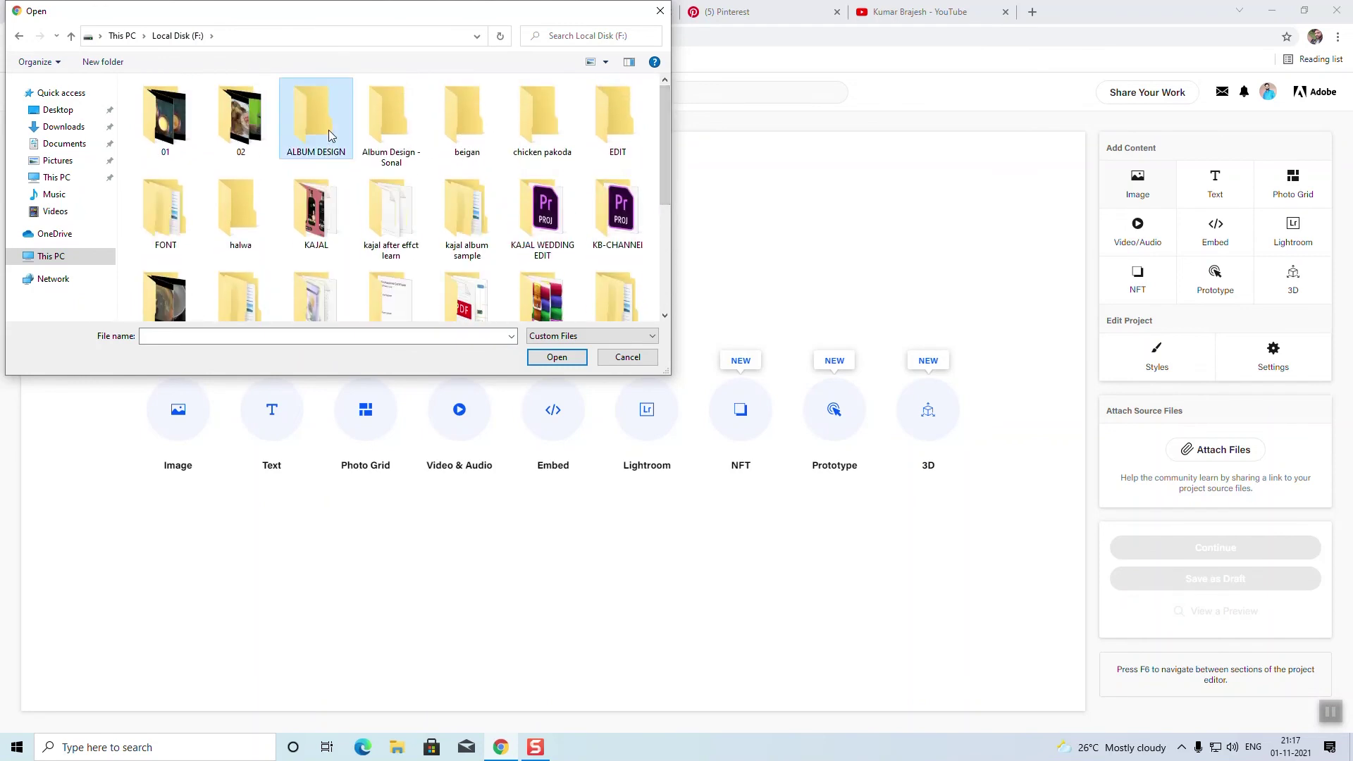
double_click(329, 135)
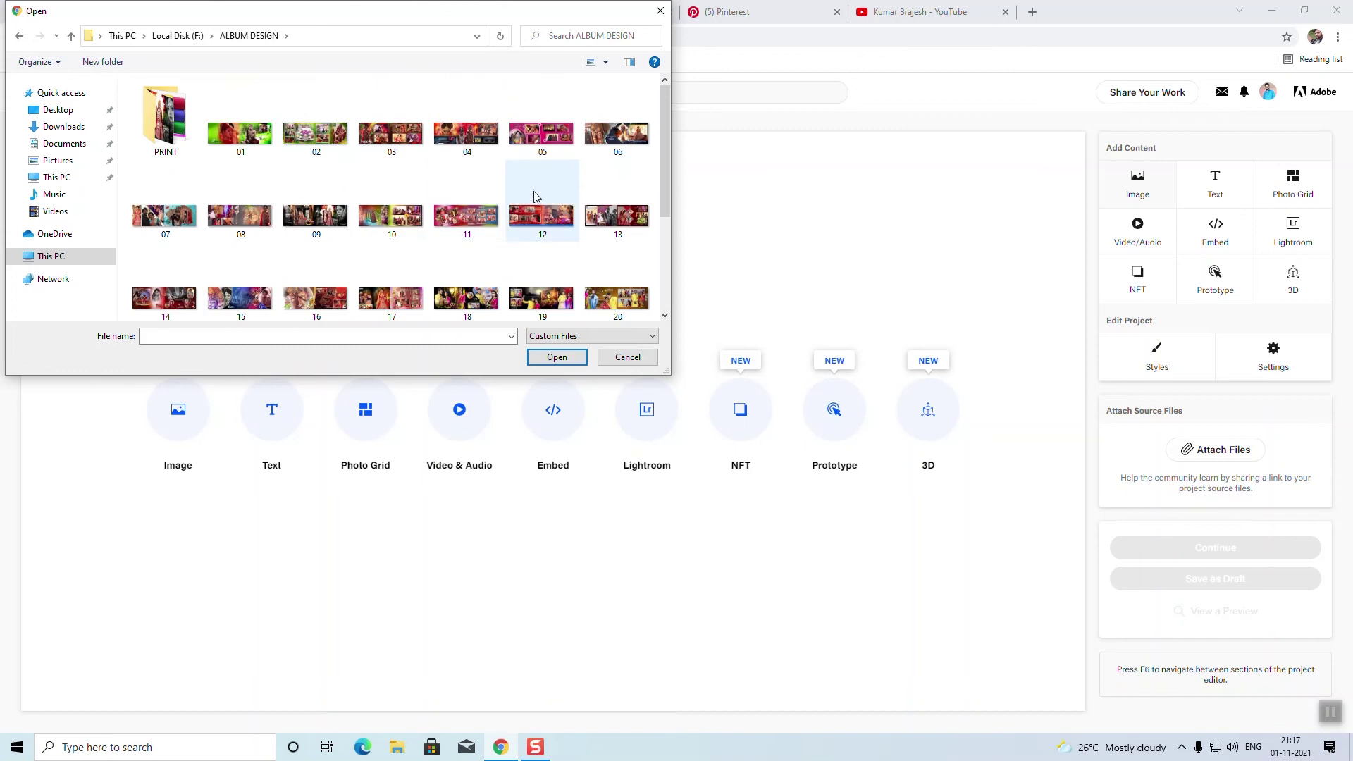
scroll(314, 176, down, 2)
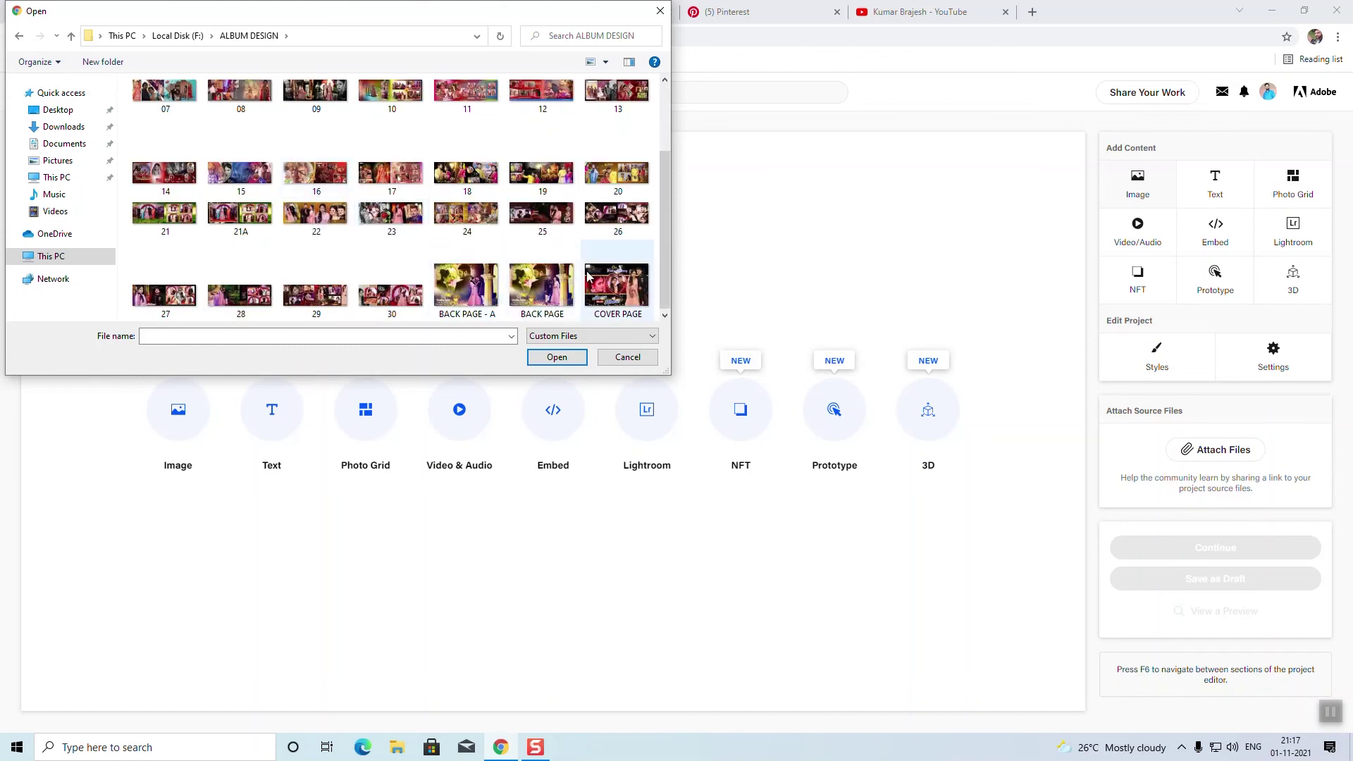
double_click(458, 239)
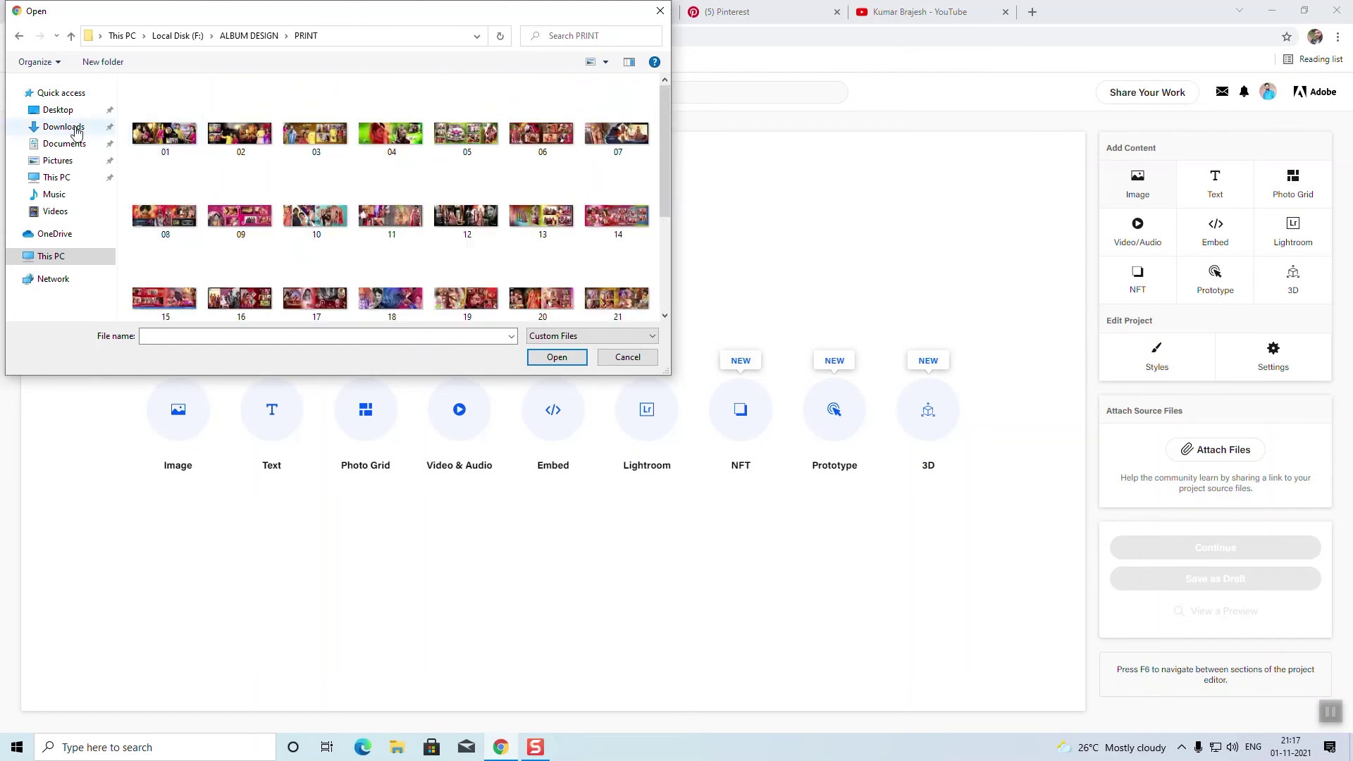
click(20, 37)
click(20, 37)
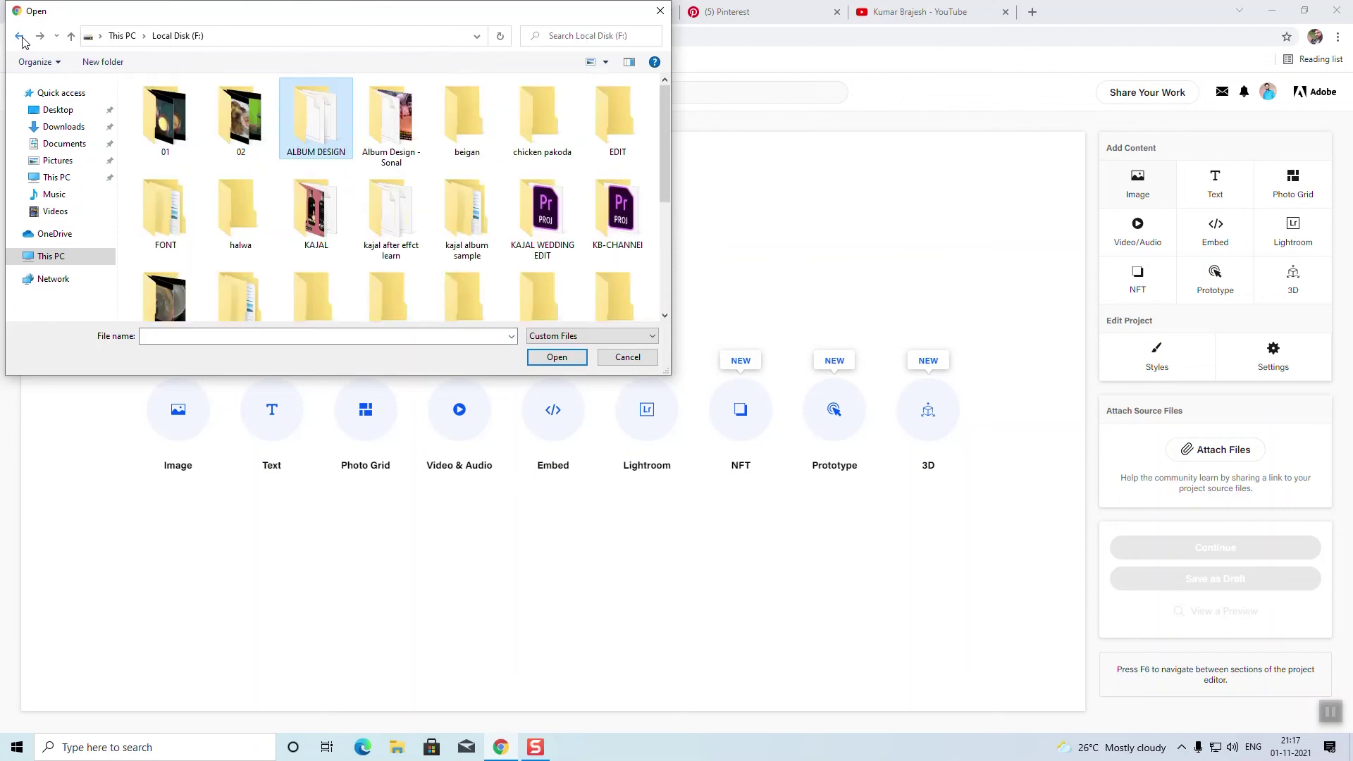
scroll(289, 192, down, 1)
scroll(289, 192, down, 2)
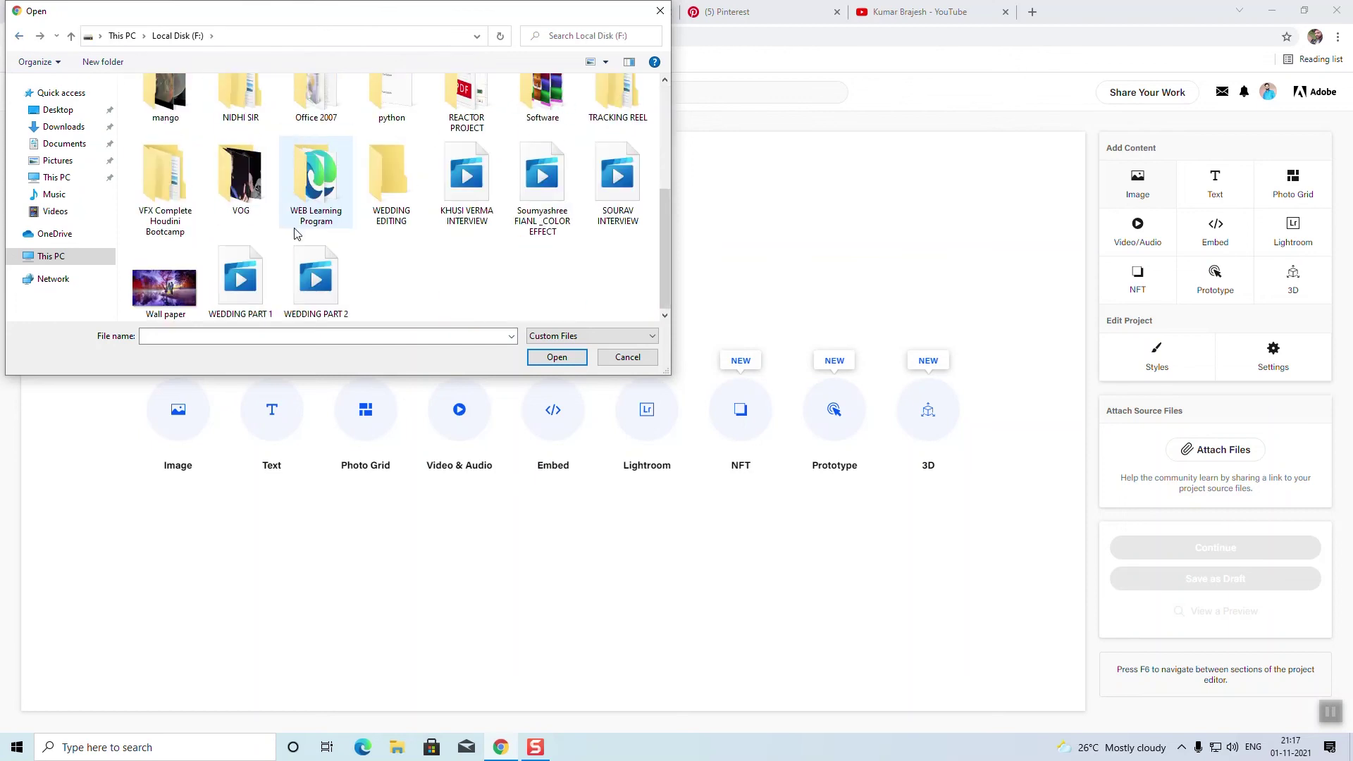
click(180, 315)
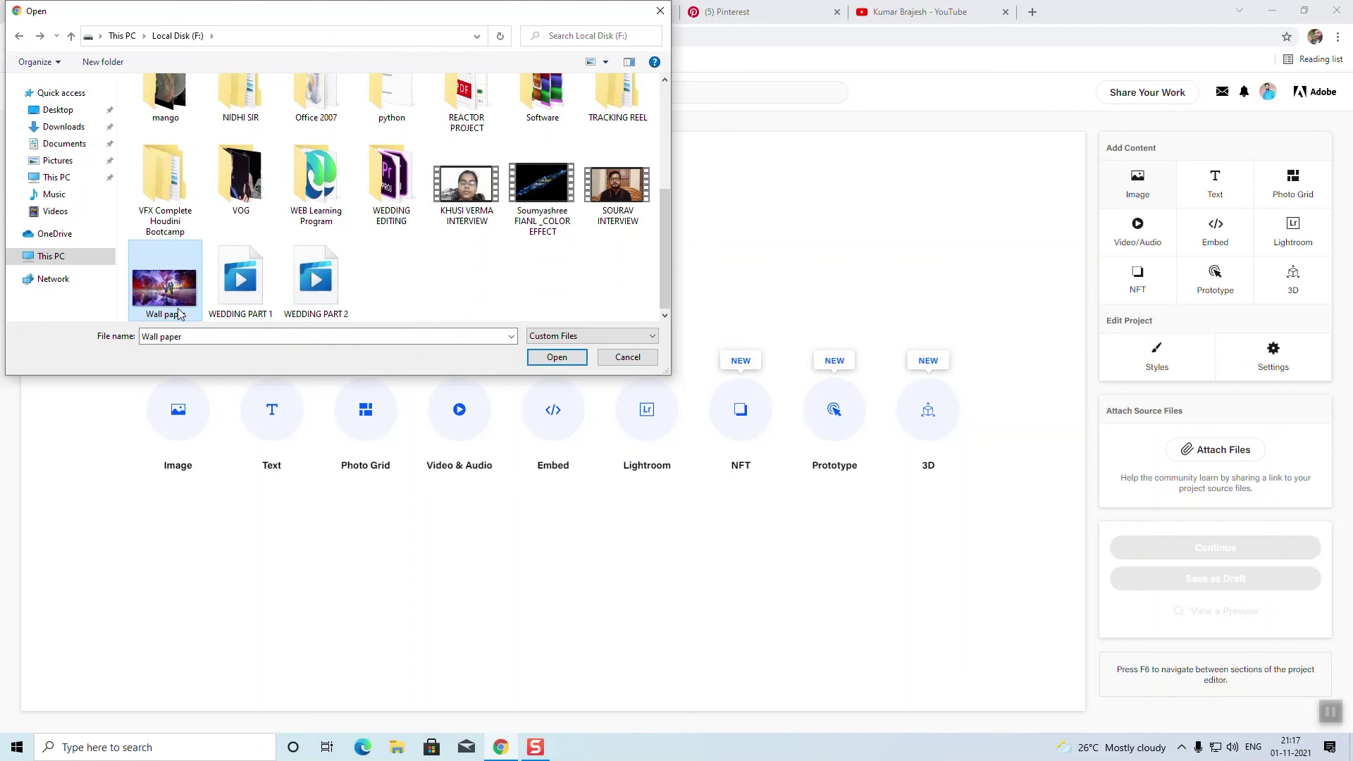
click(558, 357)
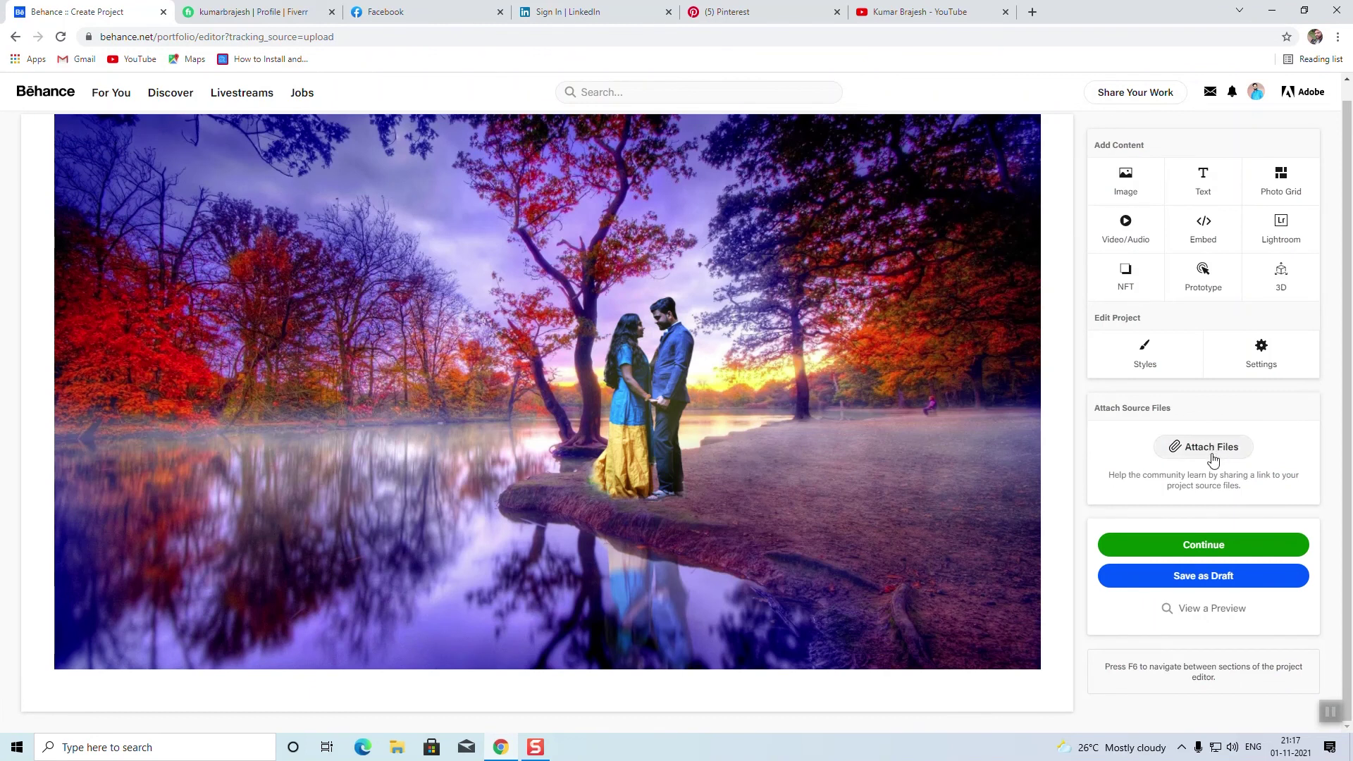
Step: Open and dismiss the Prototype and 3D embed options without adding anything
click(1204, 277)
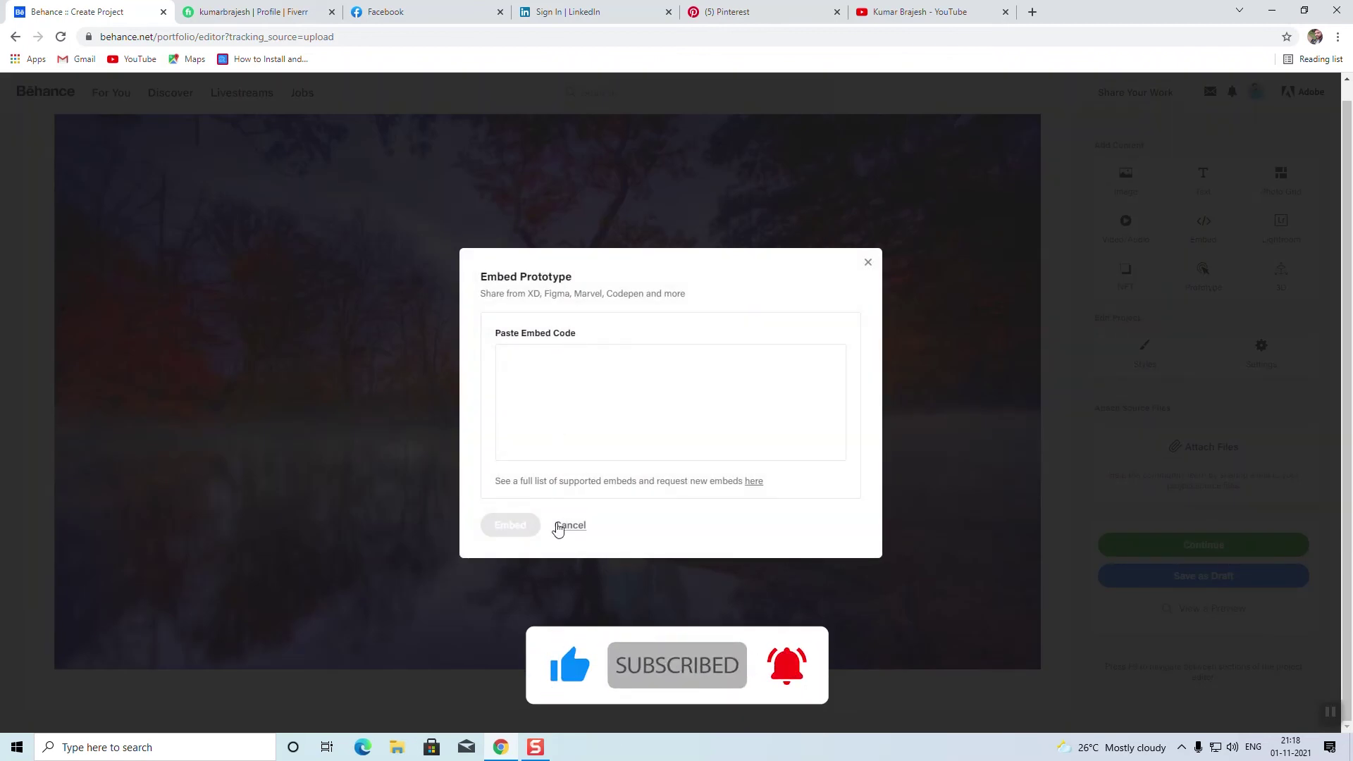
click(868, 263)
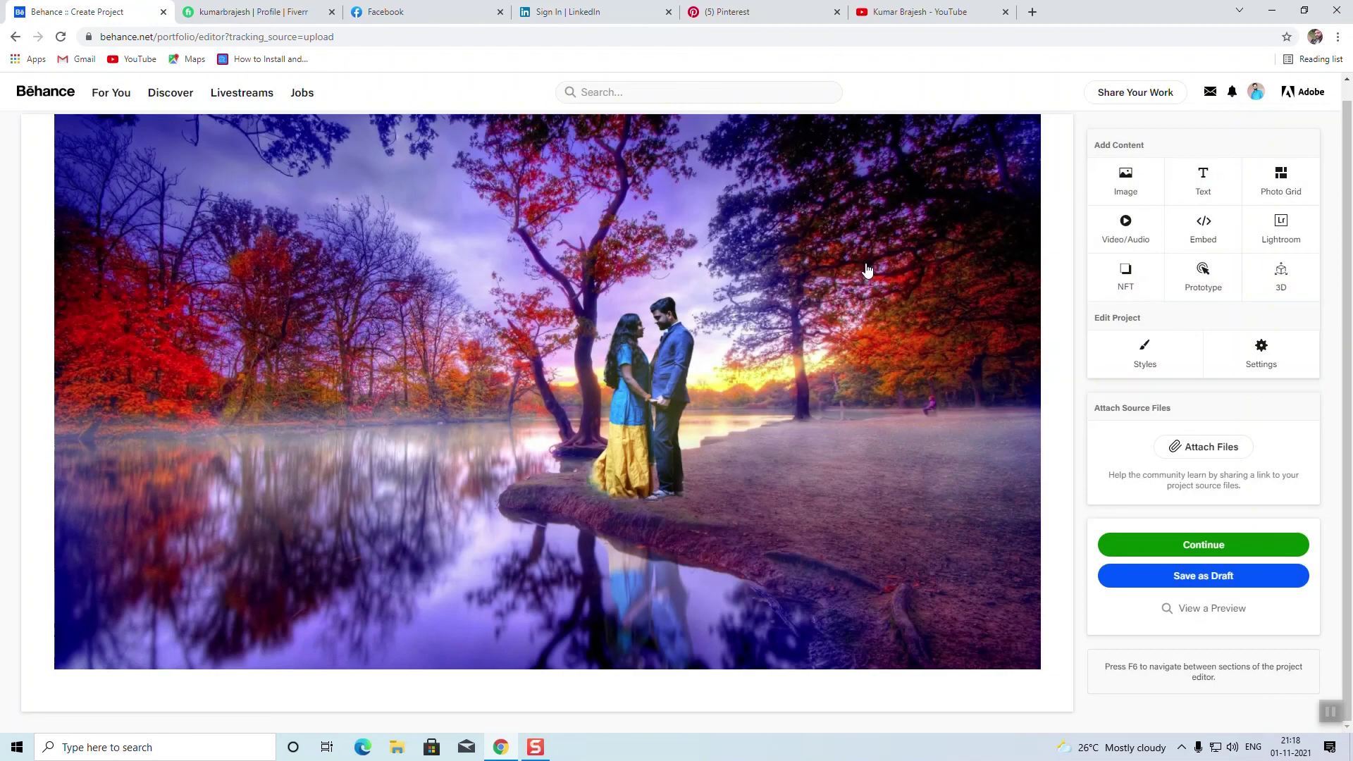
click(1283, 278)
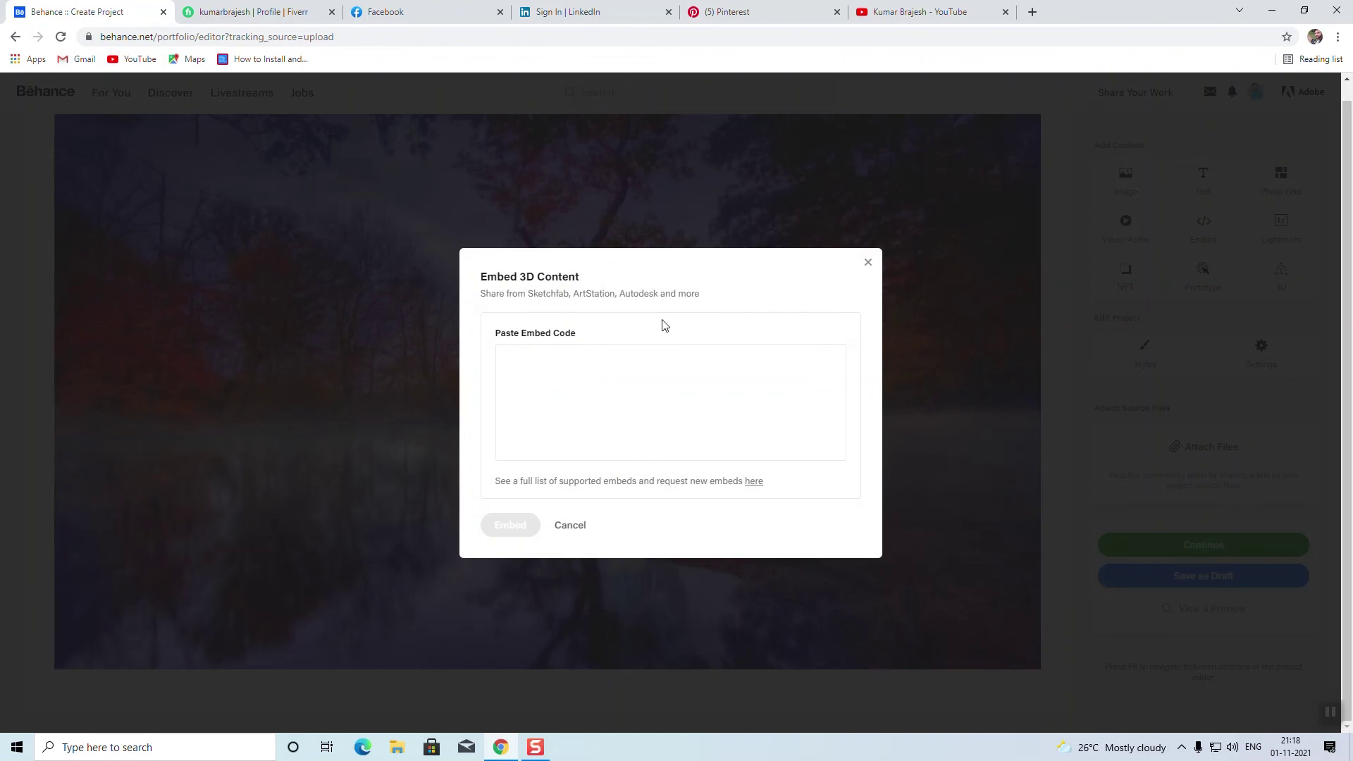
click(869, 263)
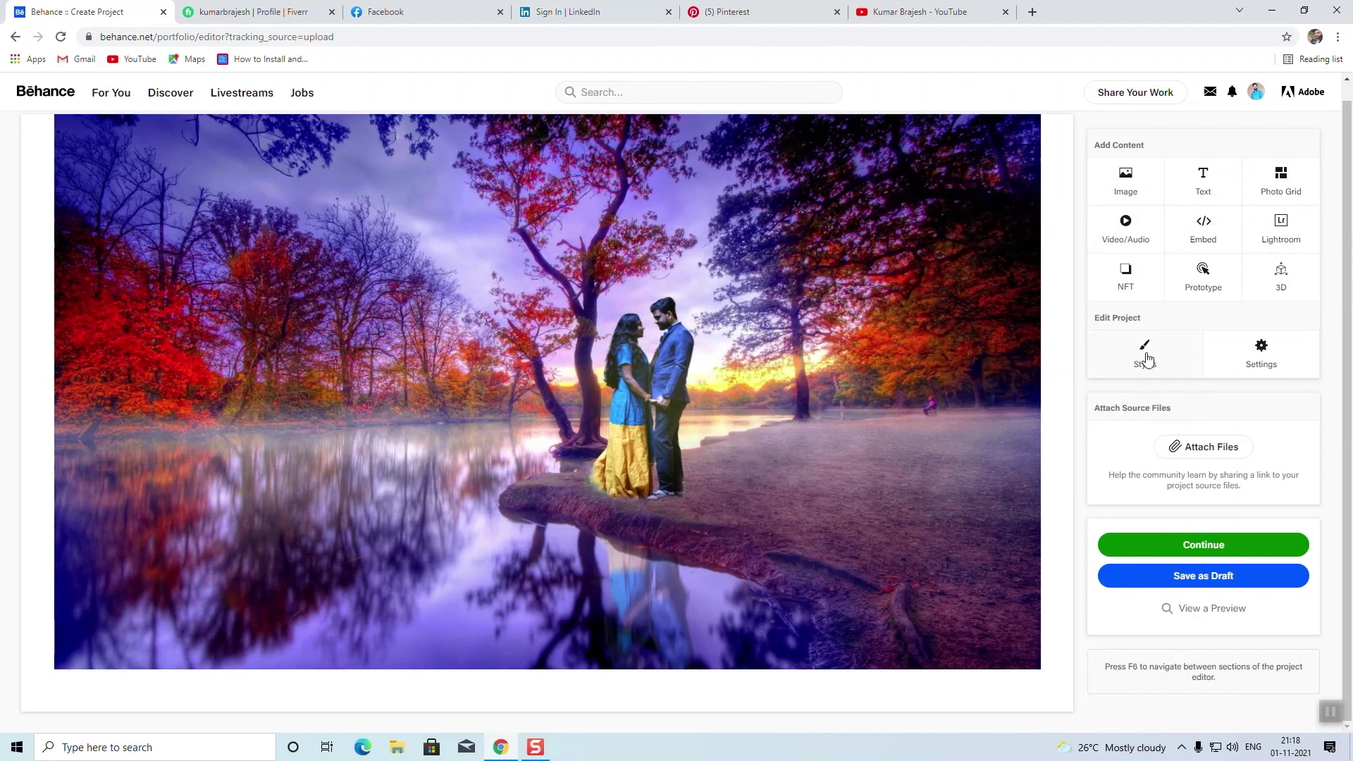
Step: Close Project Styles unchanged and continue to the publishing details form
click(1147, 356)
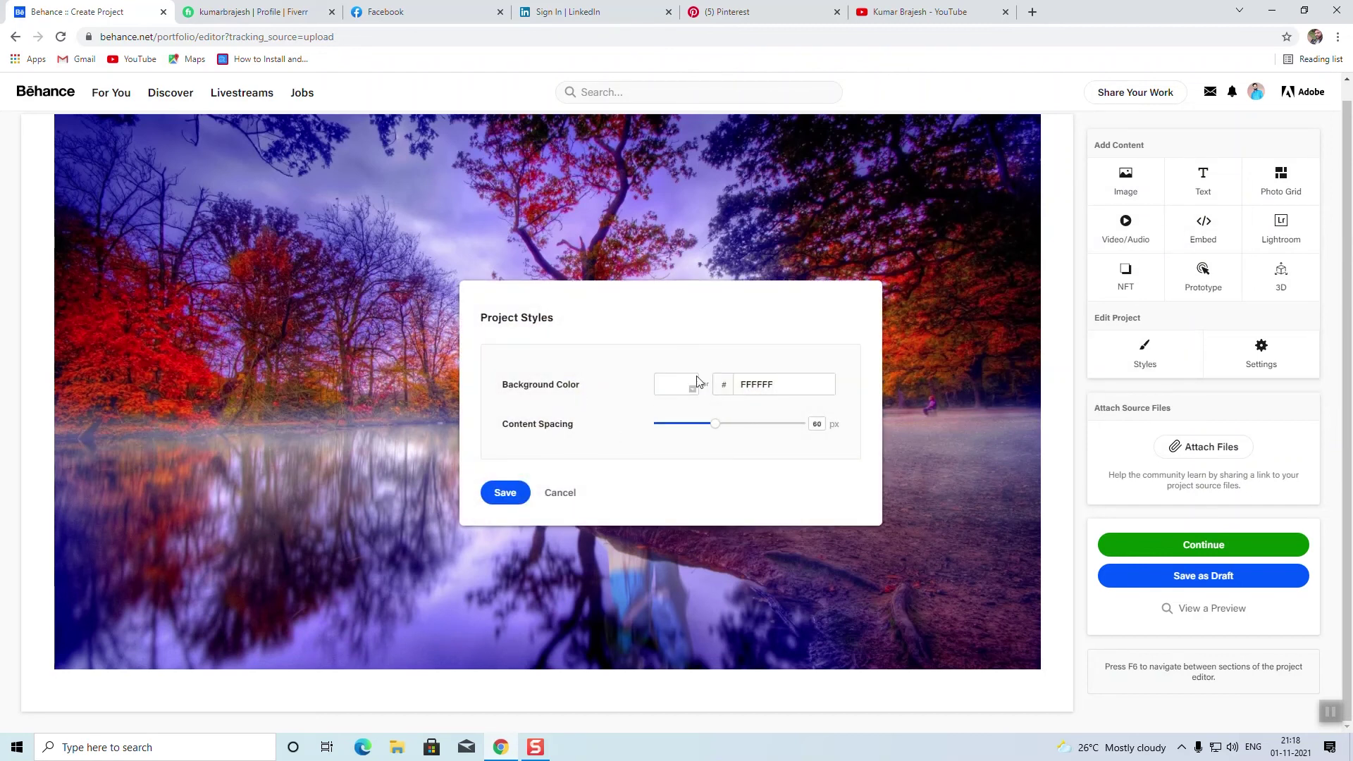
click(569, 496)
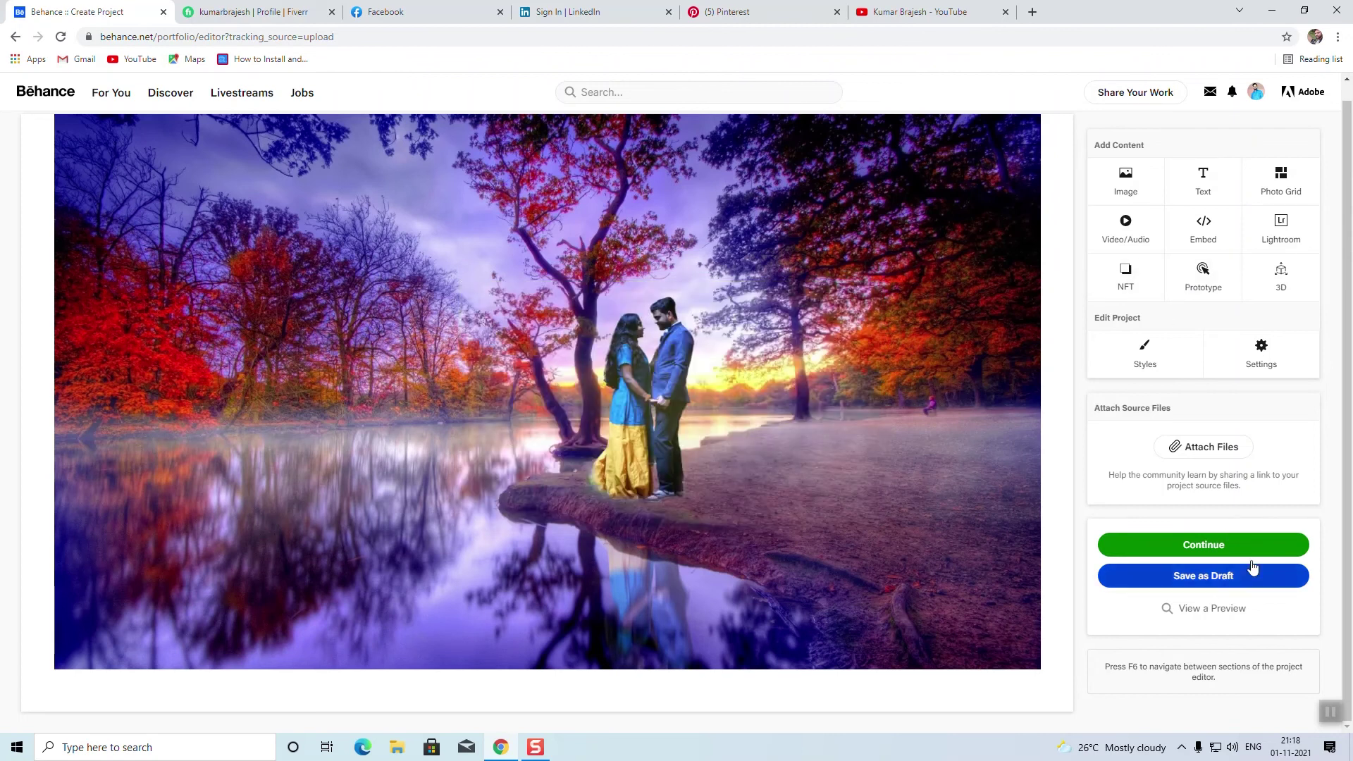
click(1203, 546)
Step: Title the project 'Photo Design' and tag it 'album design'
click(741, 215)
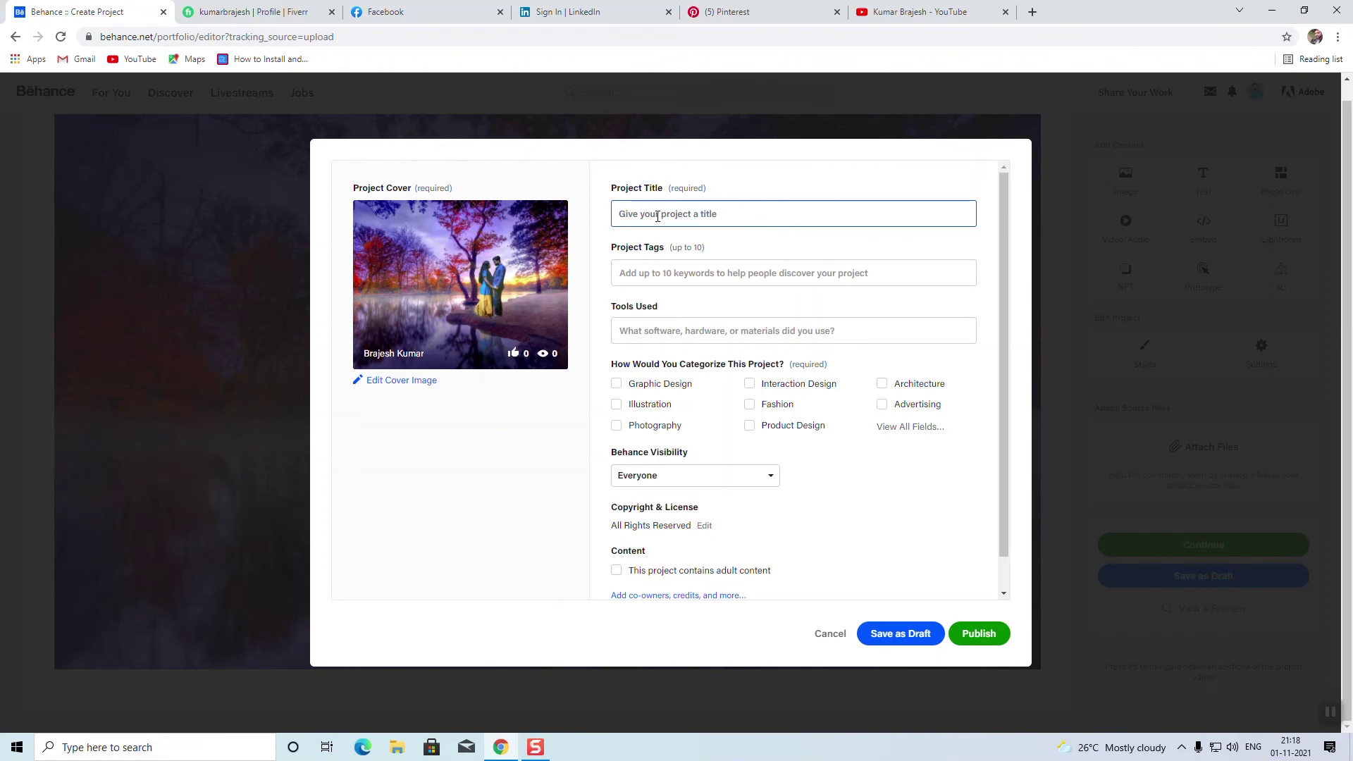
text(Pho)
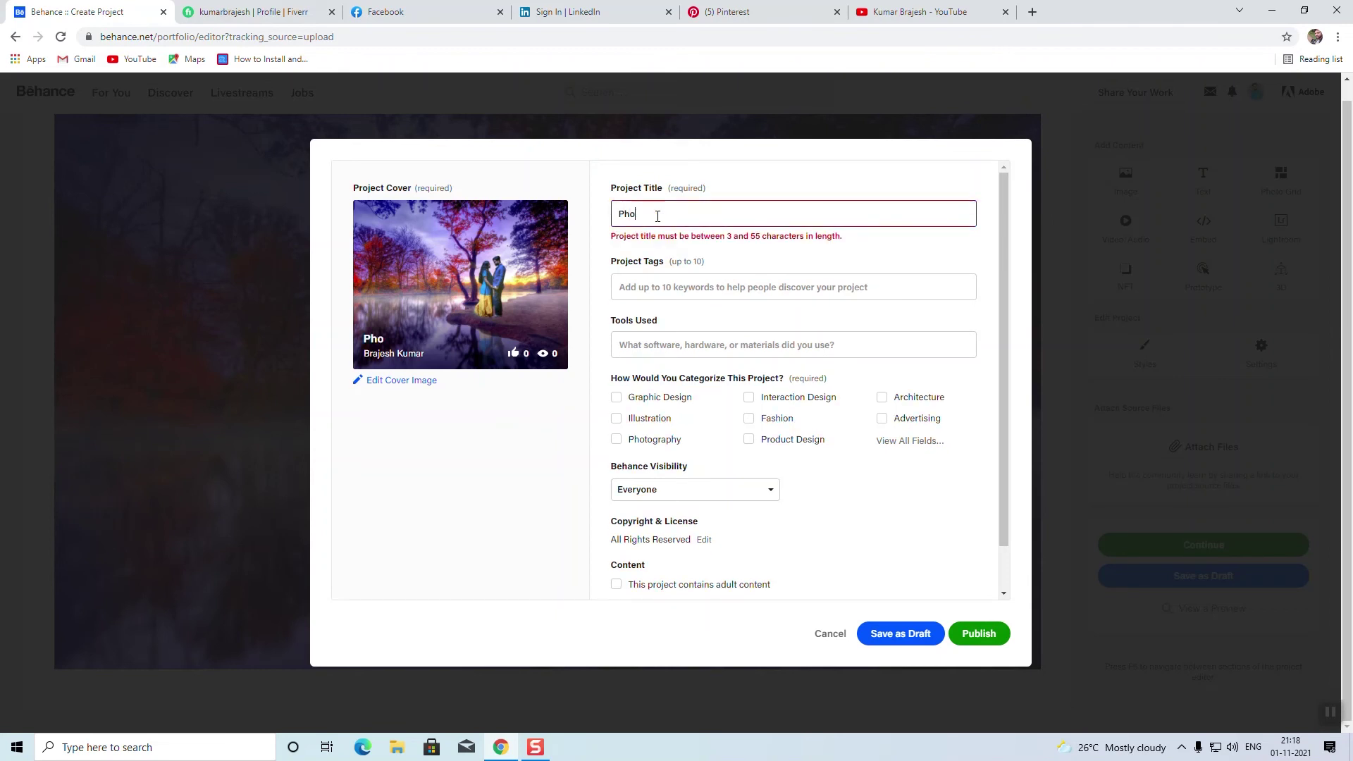
text(to Design)
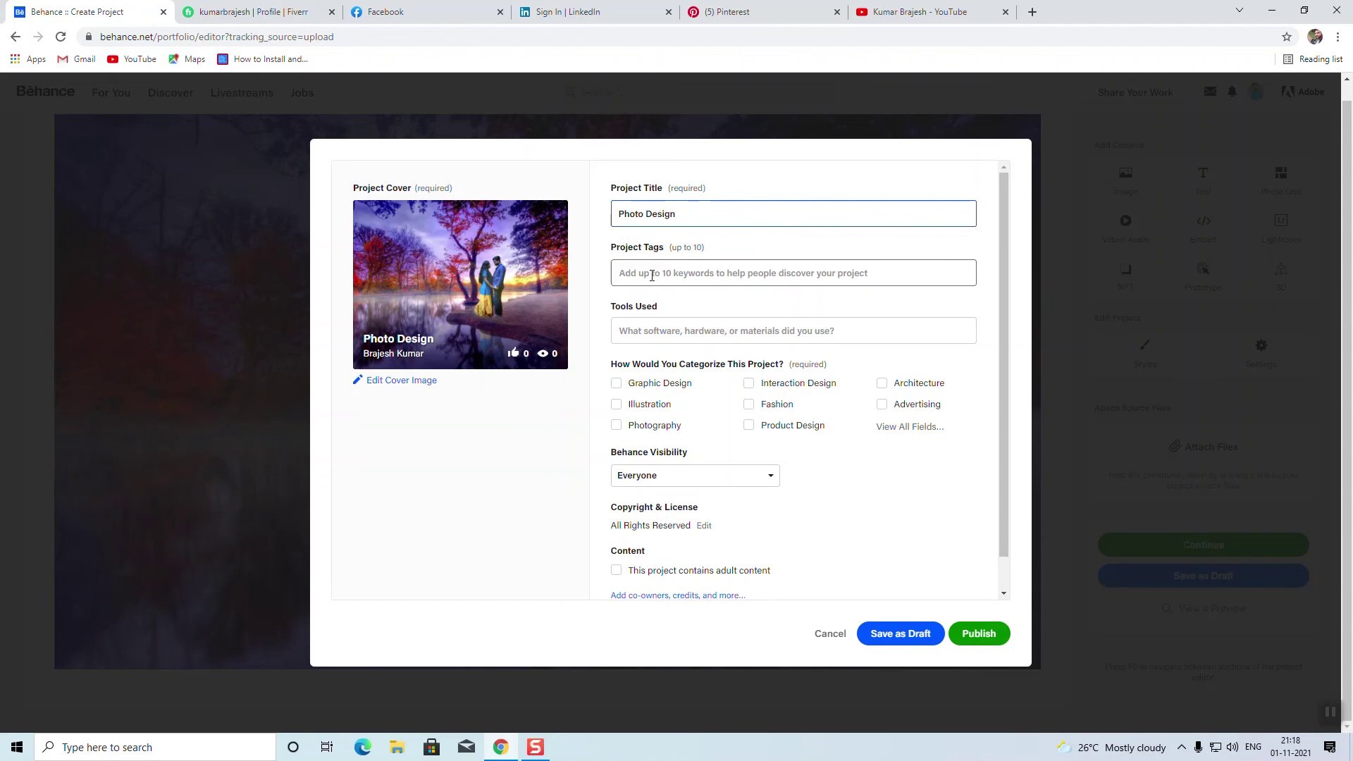
click(645, 268)
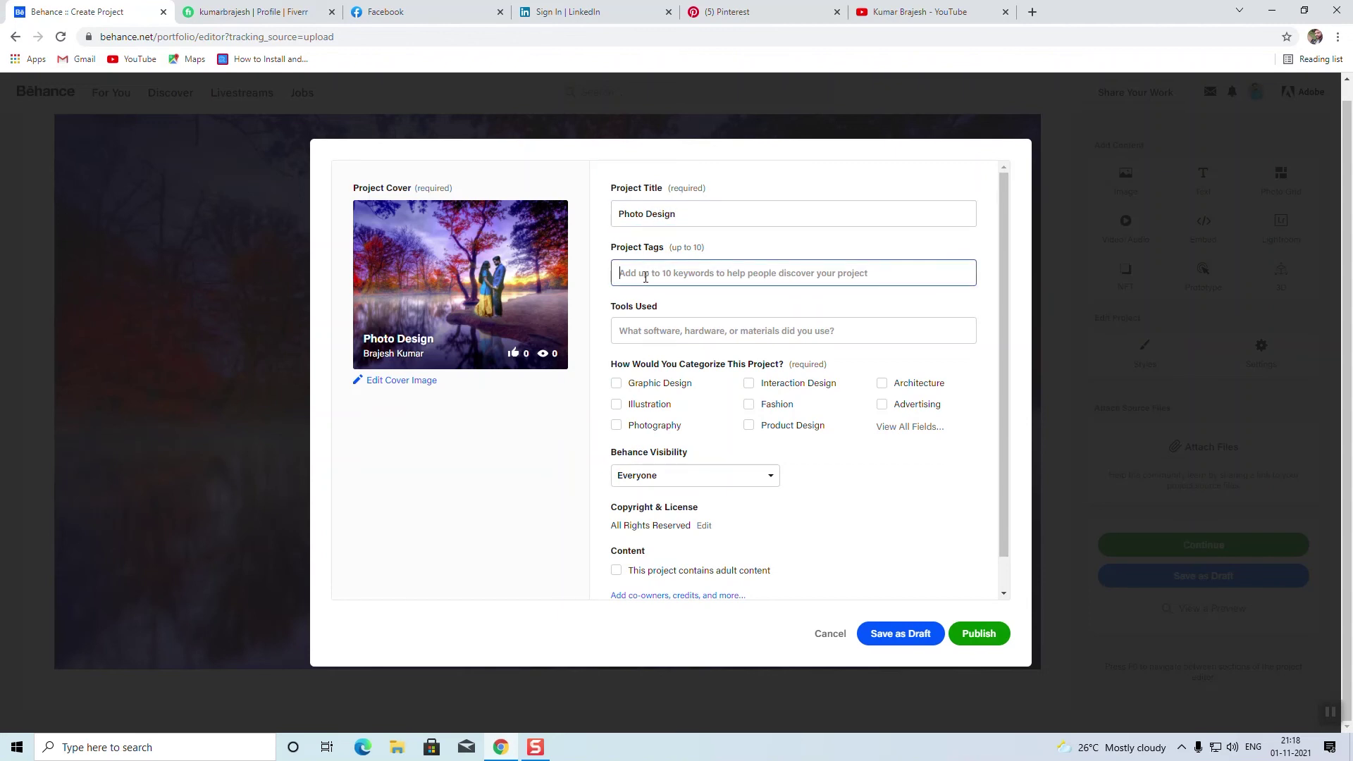
text(album design)
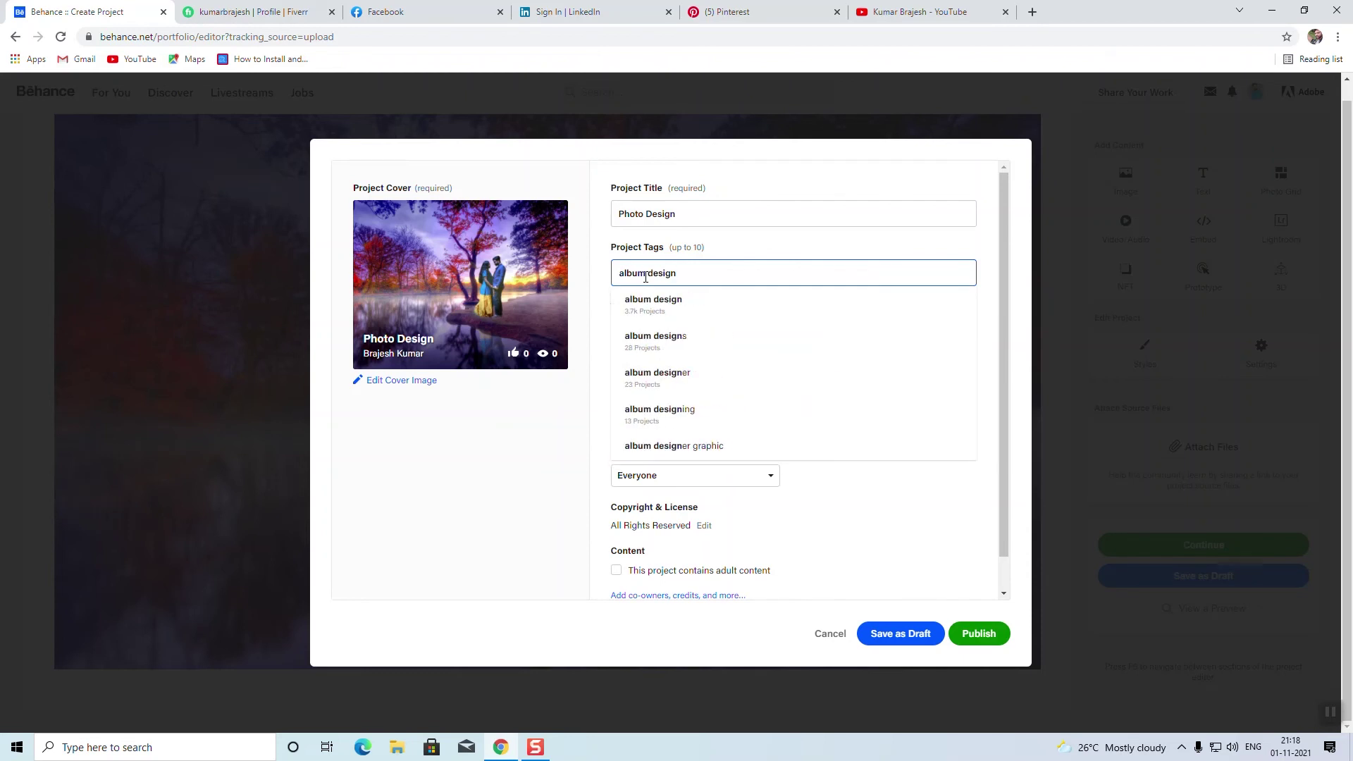
click(664, 305)
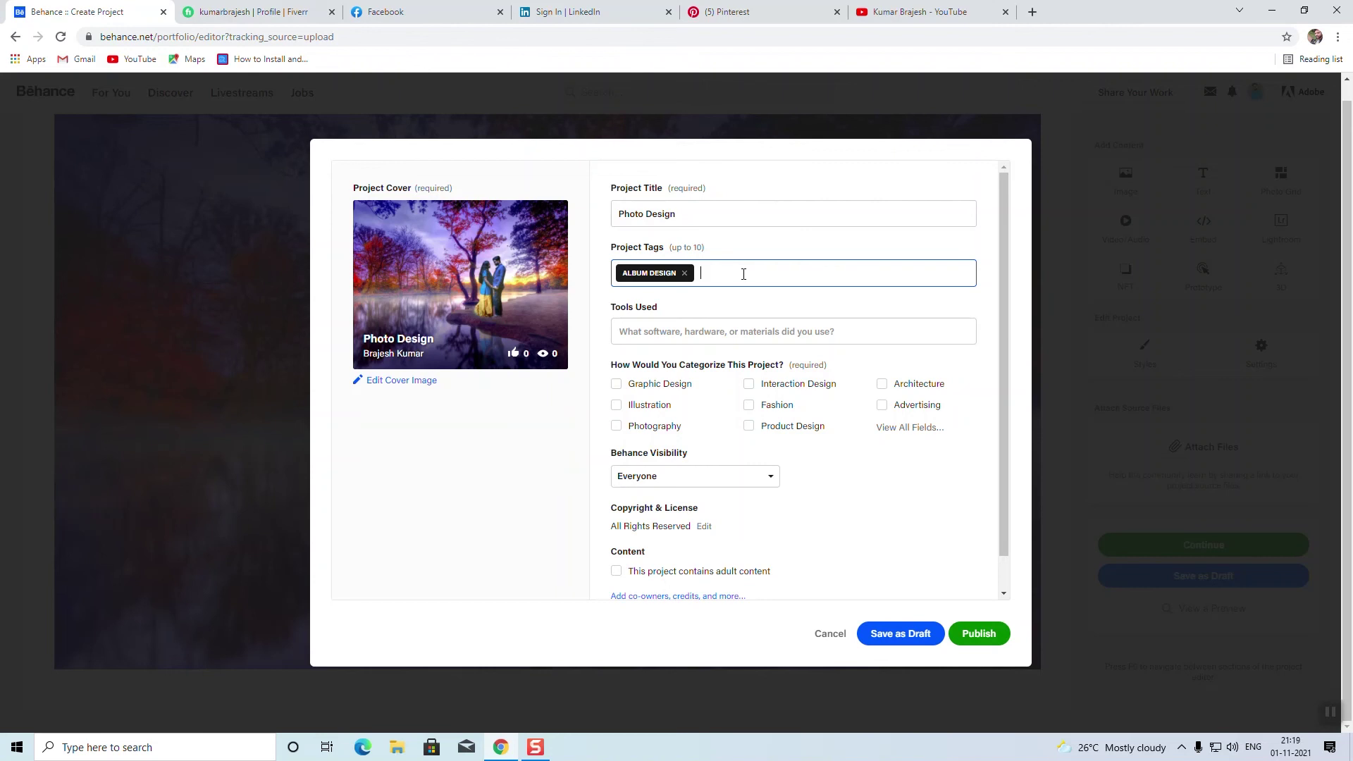
Step: List Adobe Photoshop as a tool, categorize it as Graphic Design, and publish
click(646, 329)
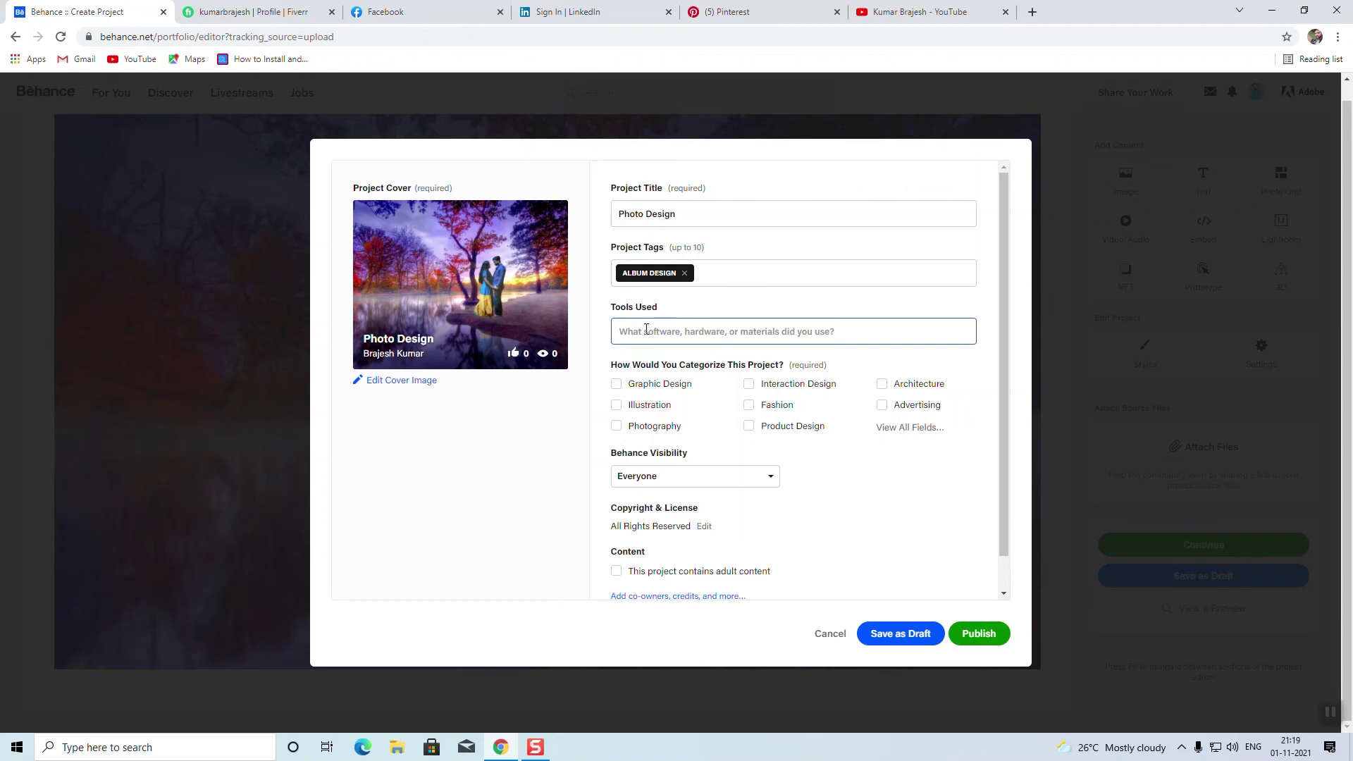
text(Photo)
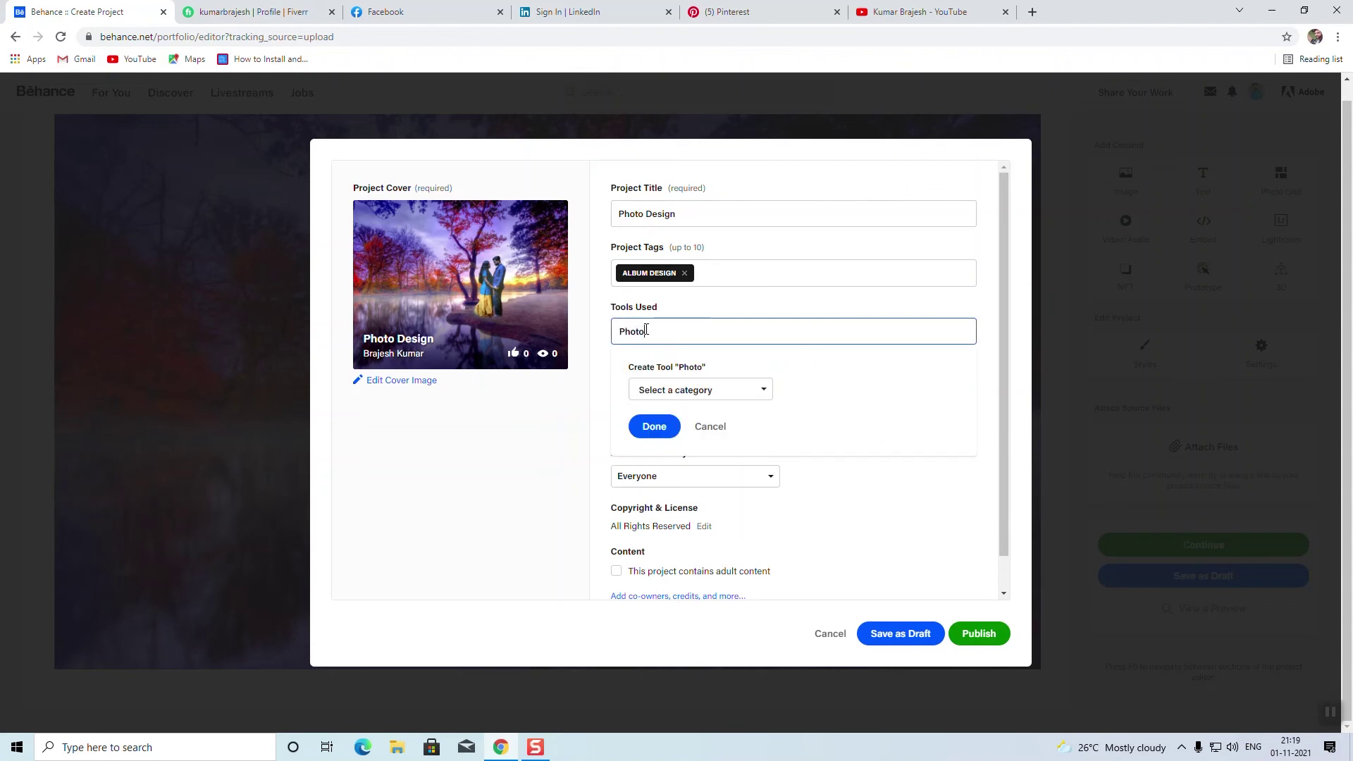
click(659, 354)
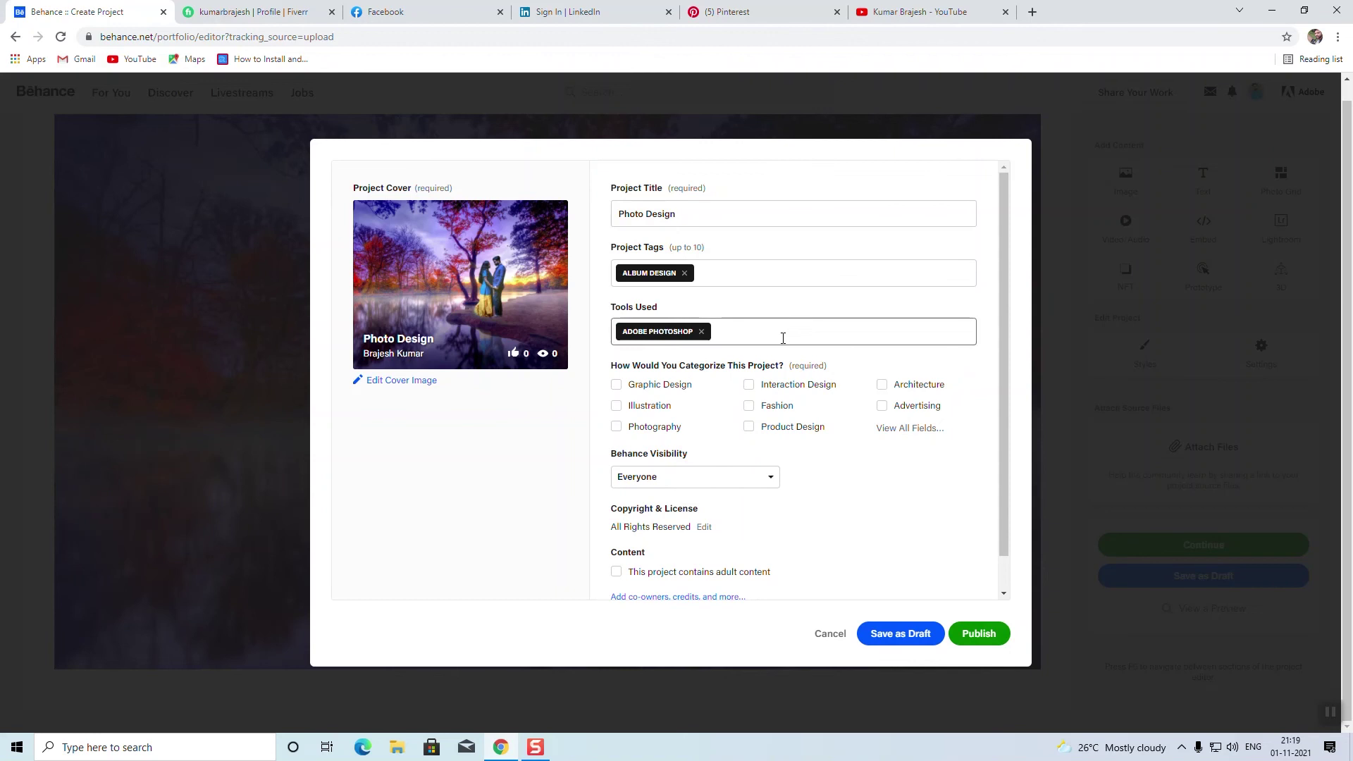
click(616, 385)
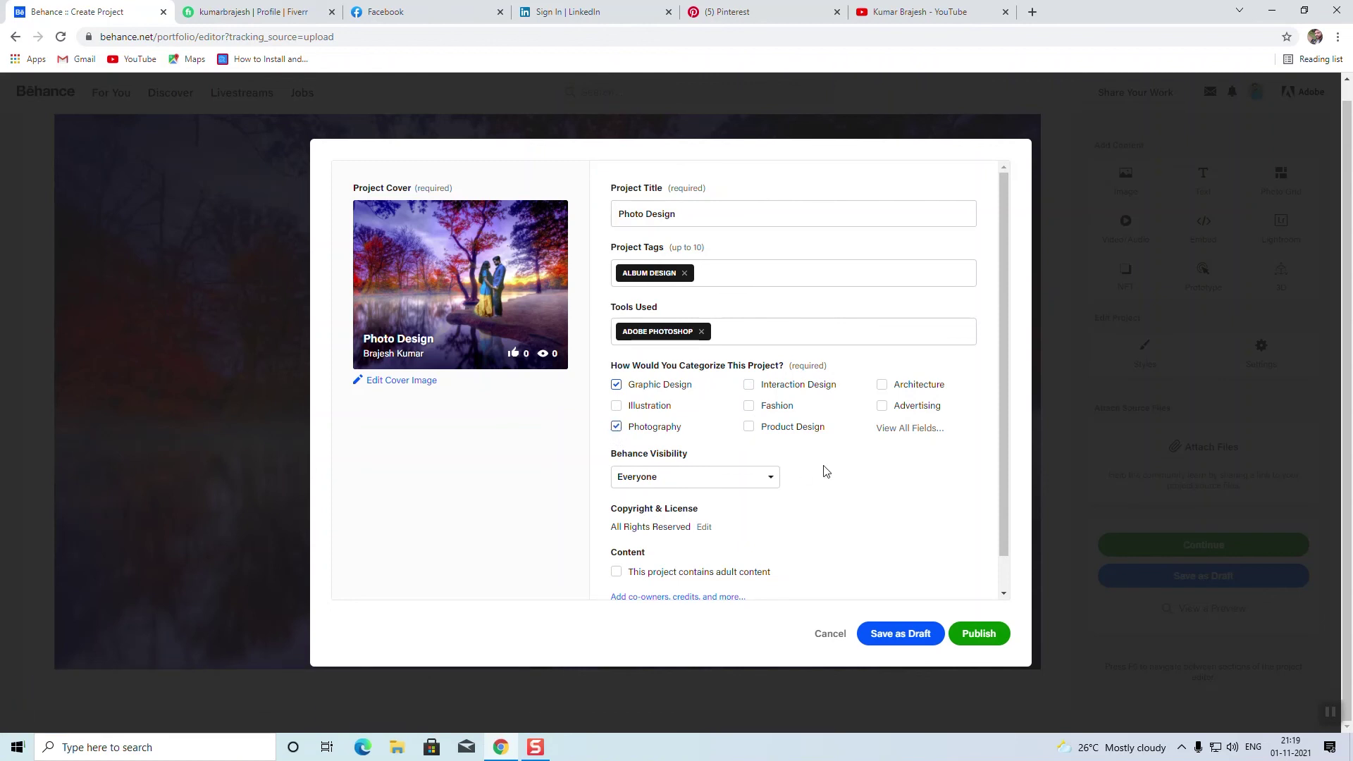
scroll(629, 439, down, 1)
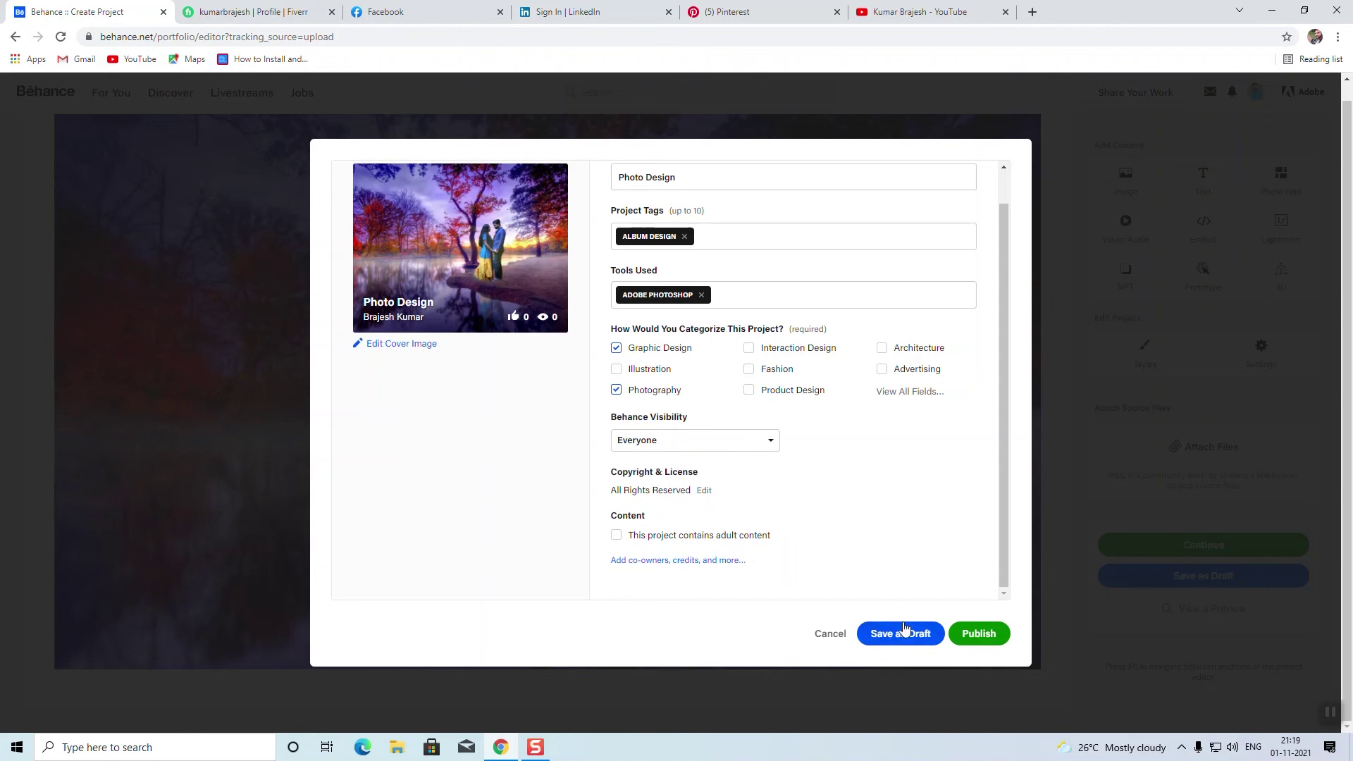
click(978, 636)
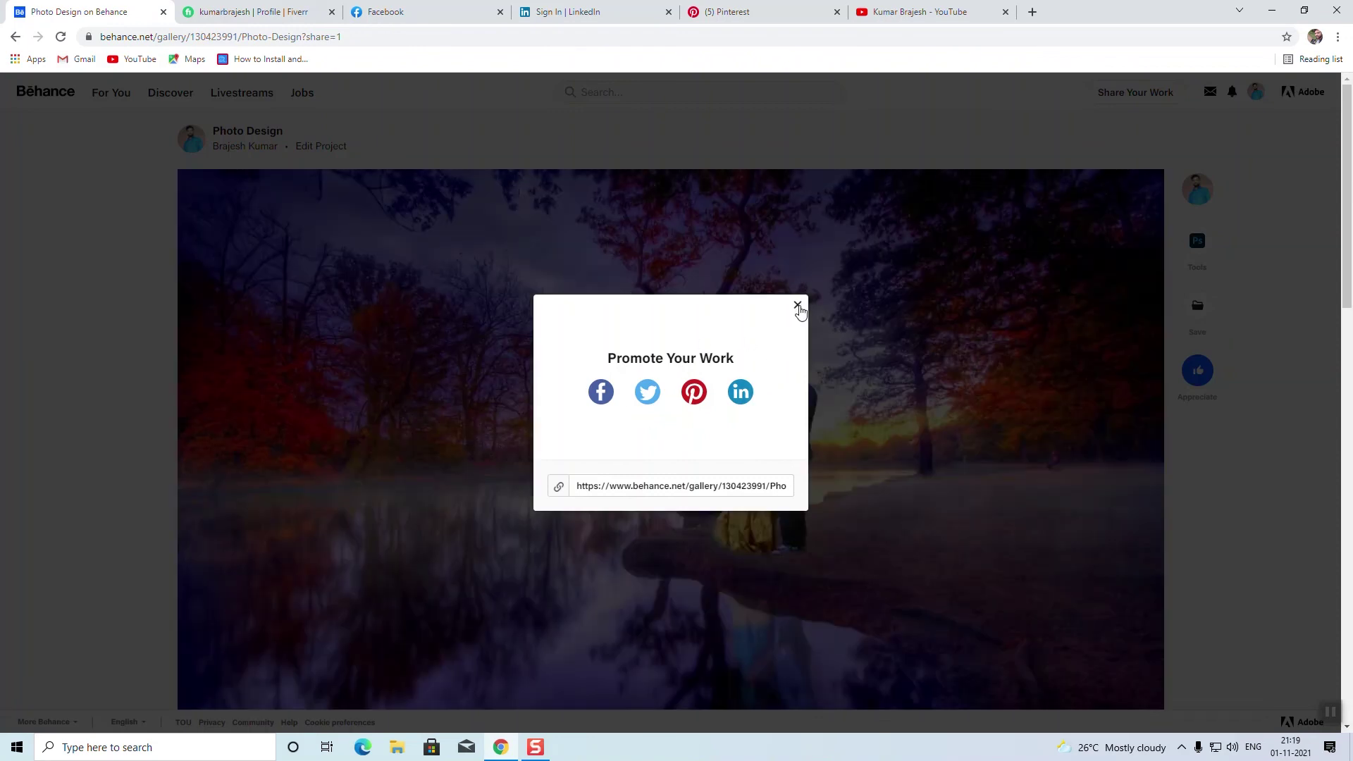
Step: Dismiss the Promote Your Work prompt and go to the Behance profile page
click(798, 305)
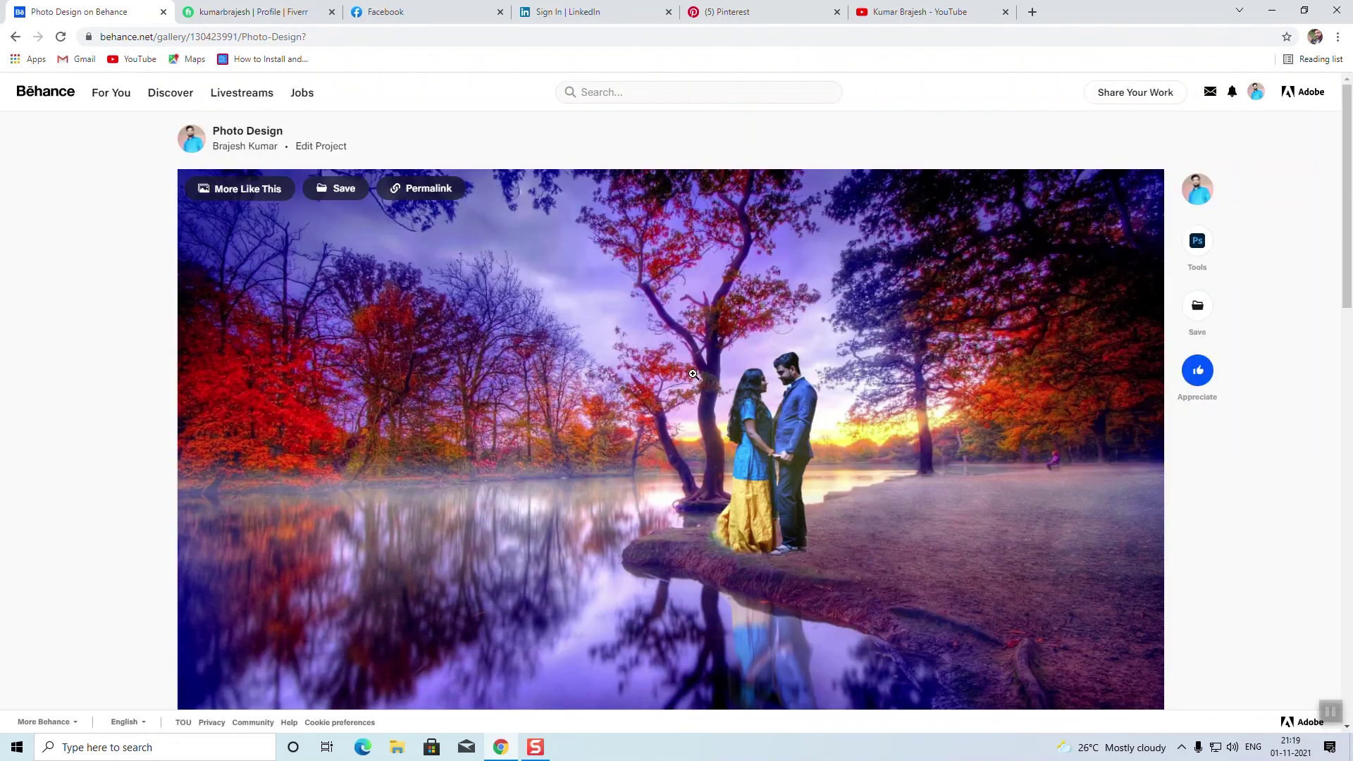
scroll(694, 374, down, 5)
scroll(712, 384, up, 2)
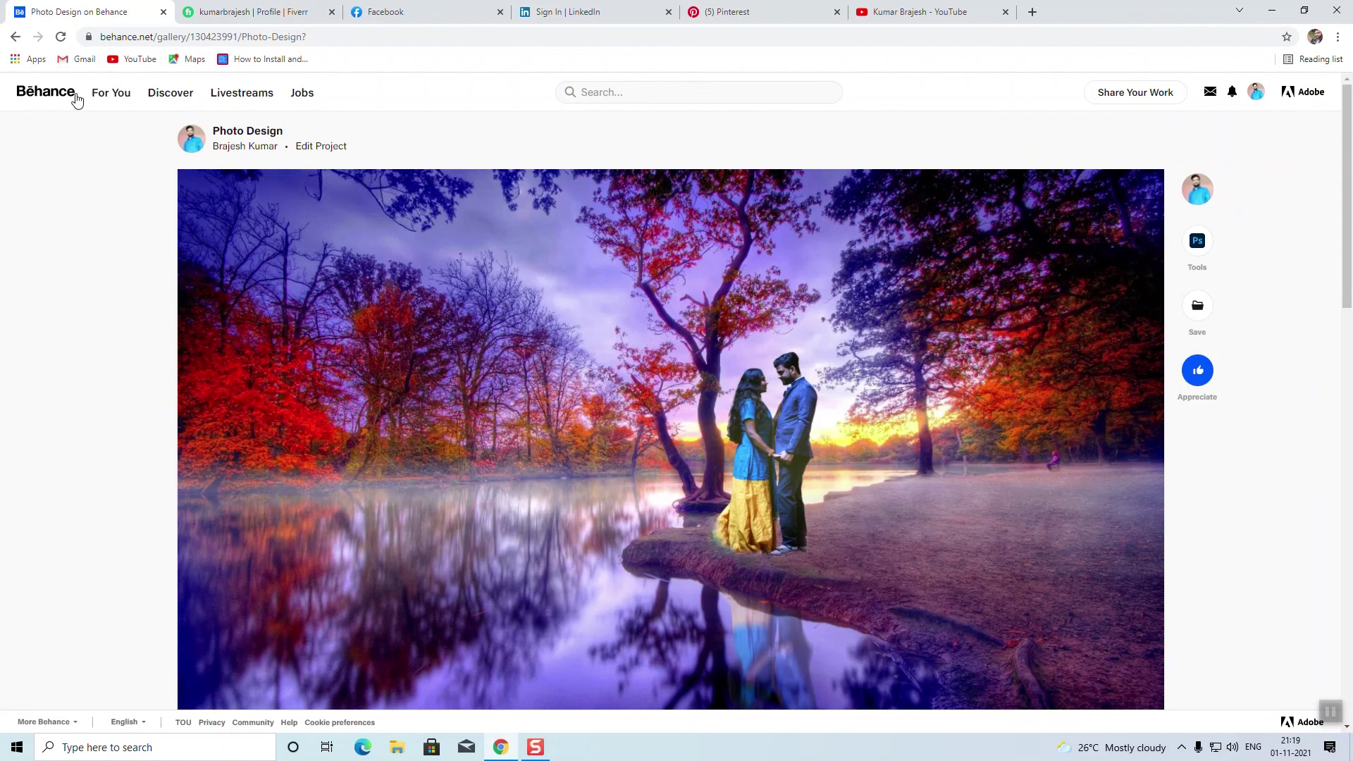
click(1257, 92)
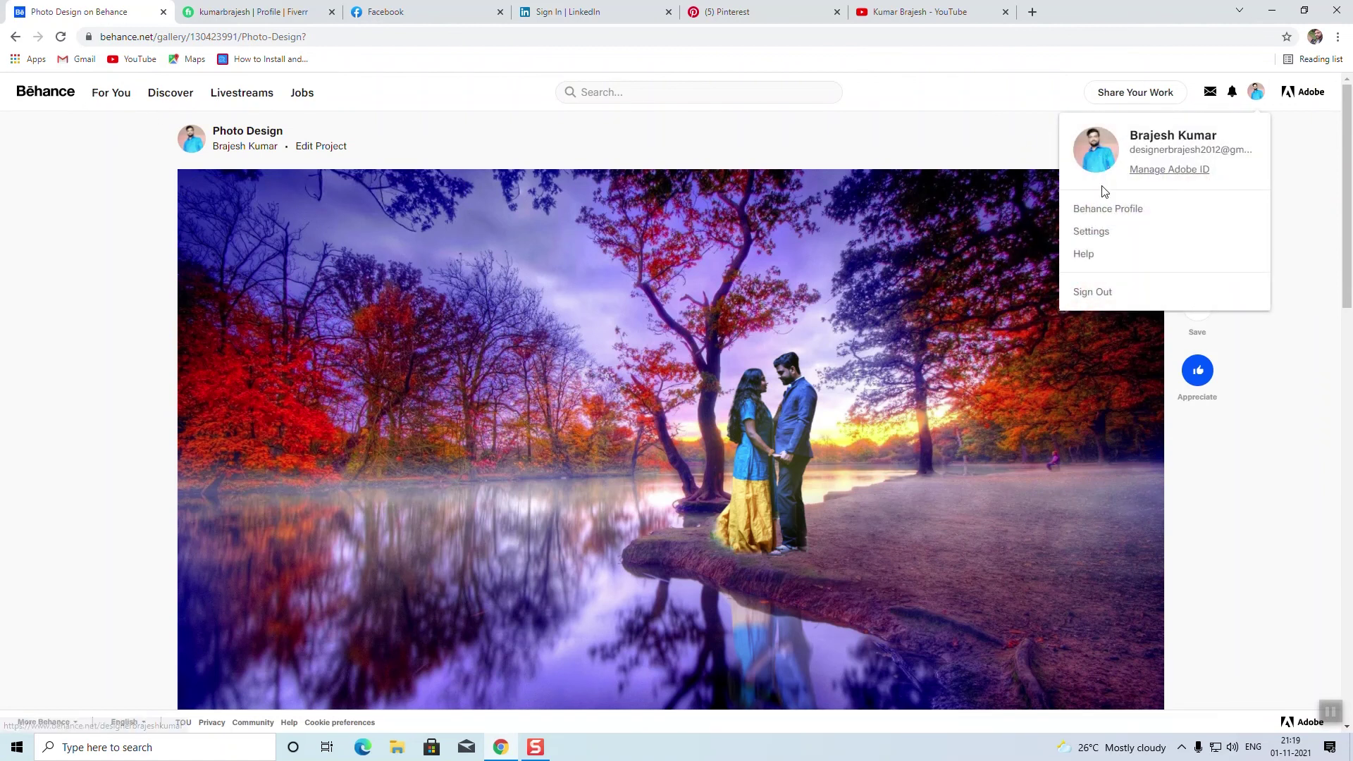
click(1099, 210)
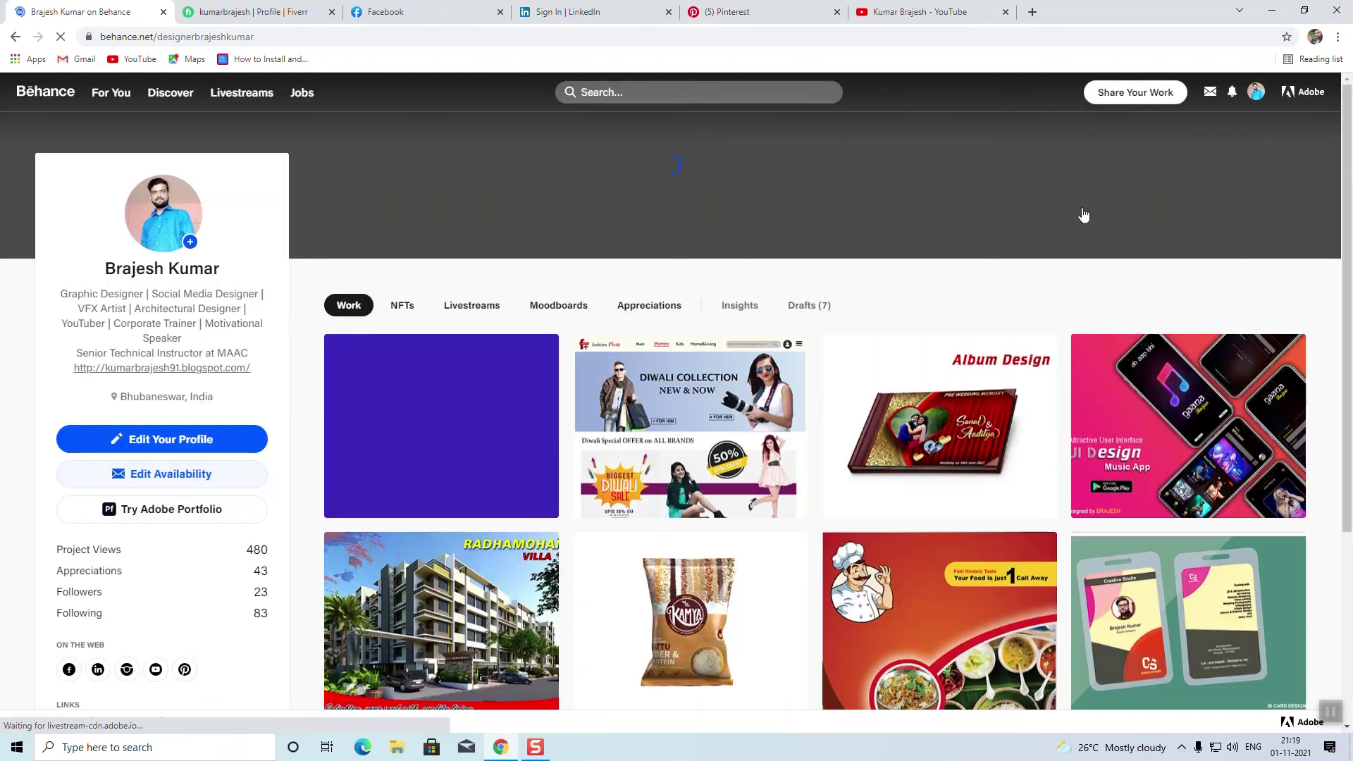
Step: Delete the Photo Design project from the Work grid and confirm the deletion
scroll(445, 572, down, 3)
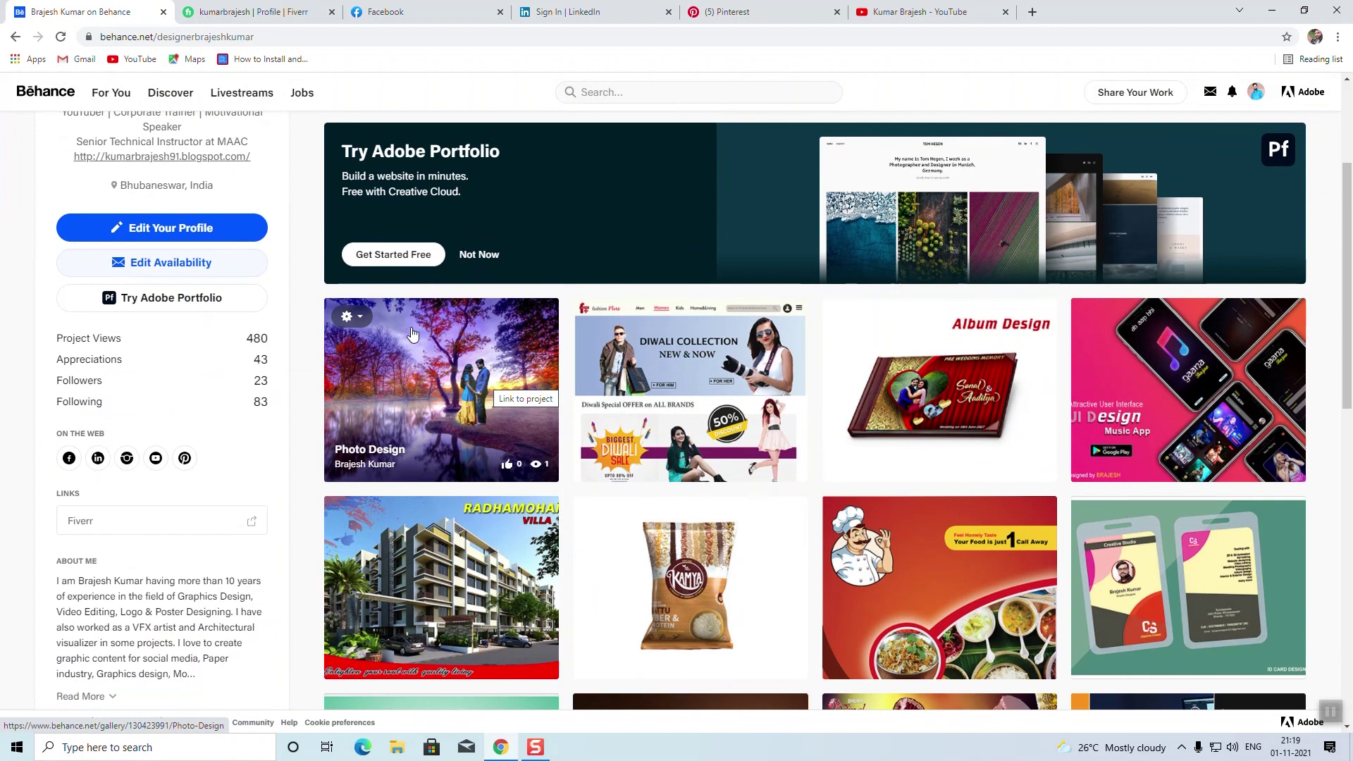
click(352, 316)
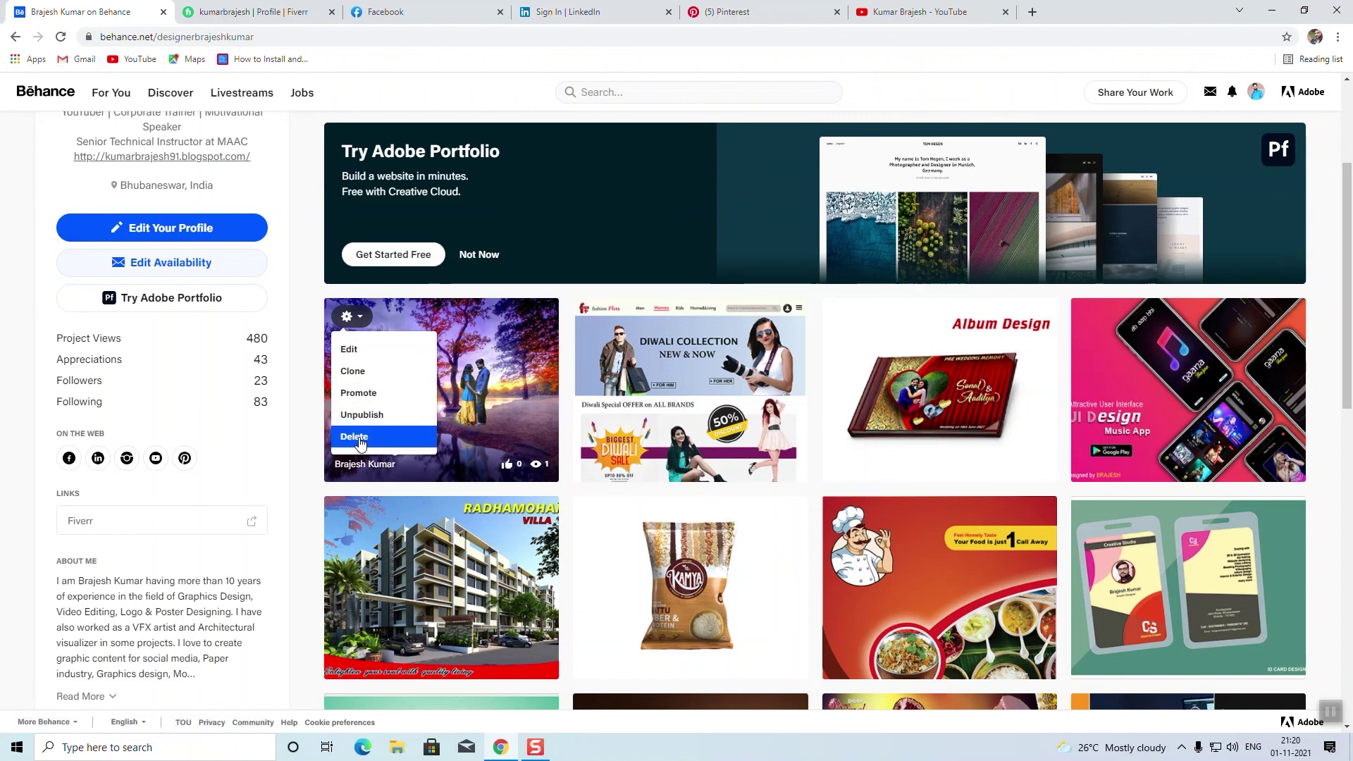
click(360, 438)
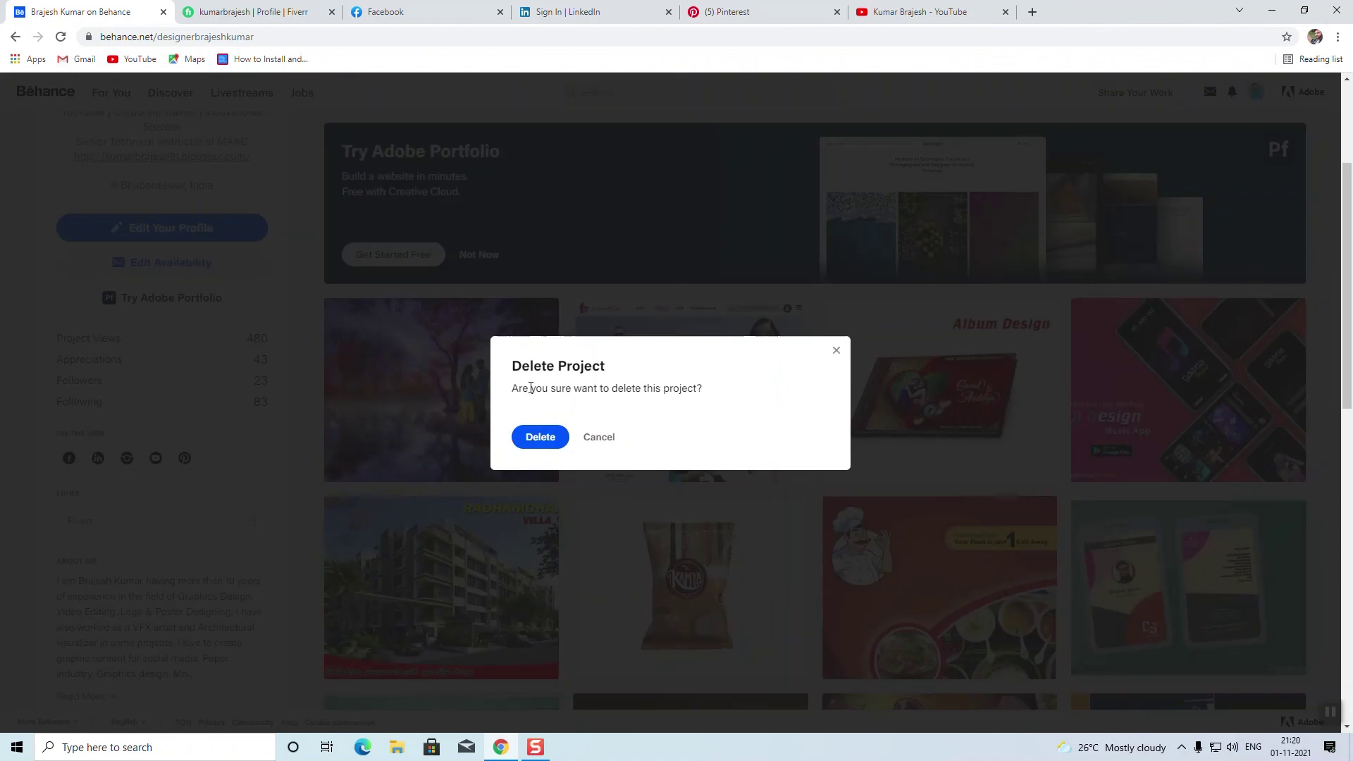
click(540, 438)
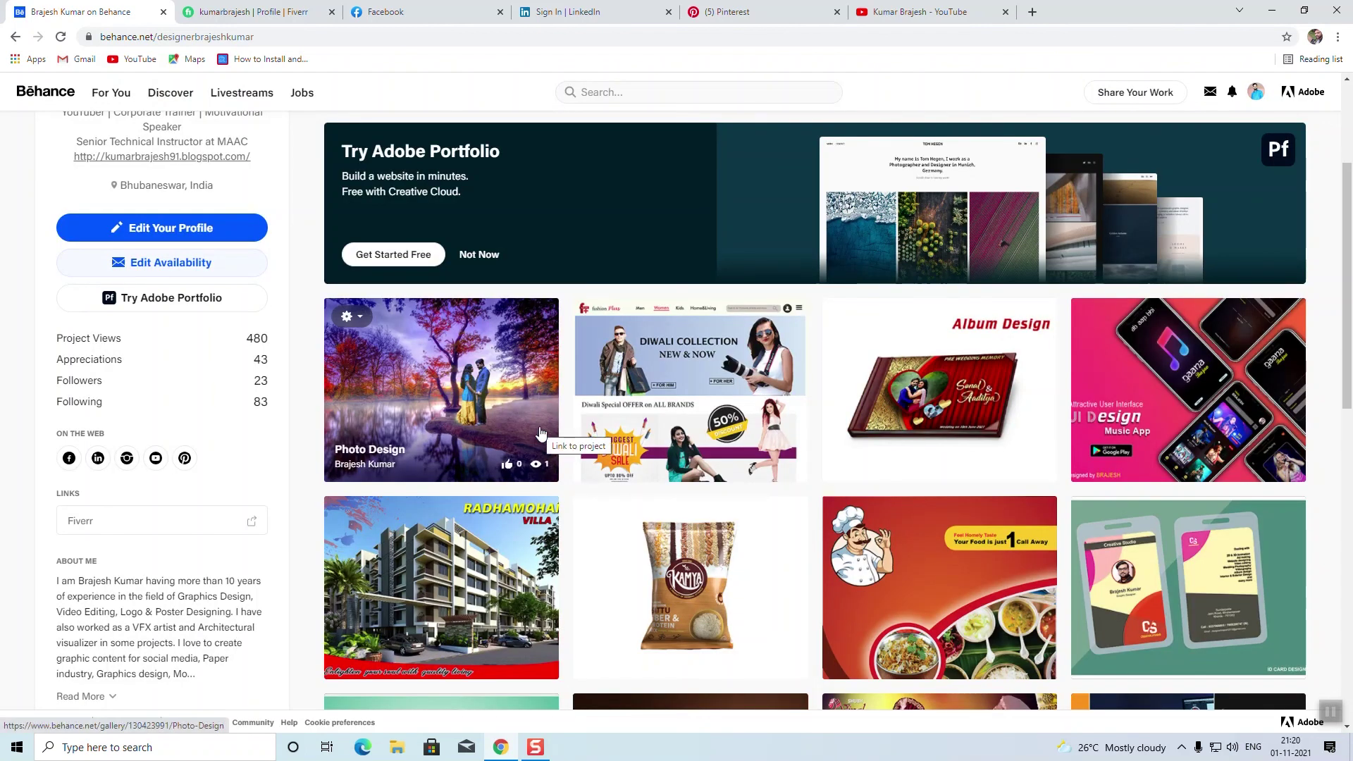
scroll(810, 458, down, 6)
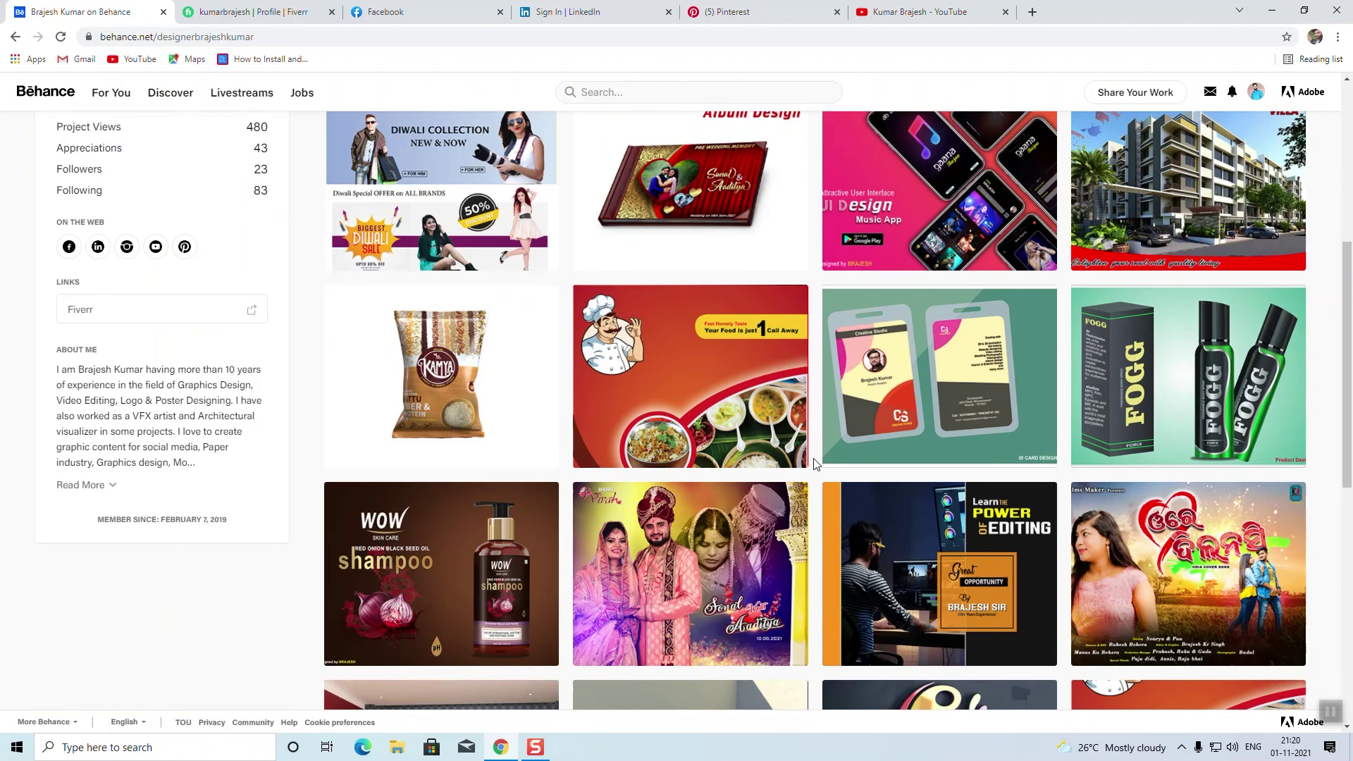
scroll(815, 469, up, 8)
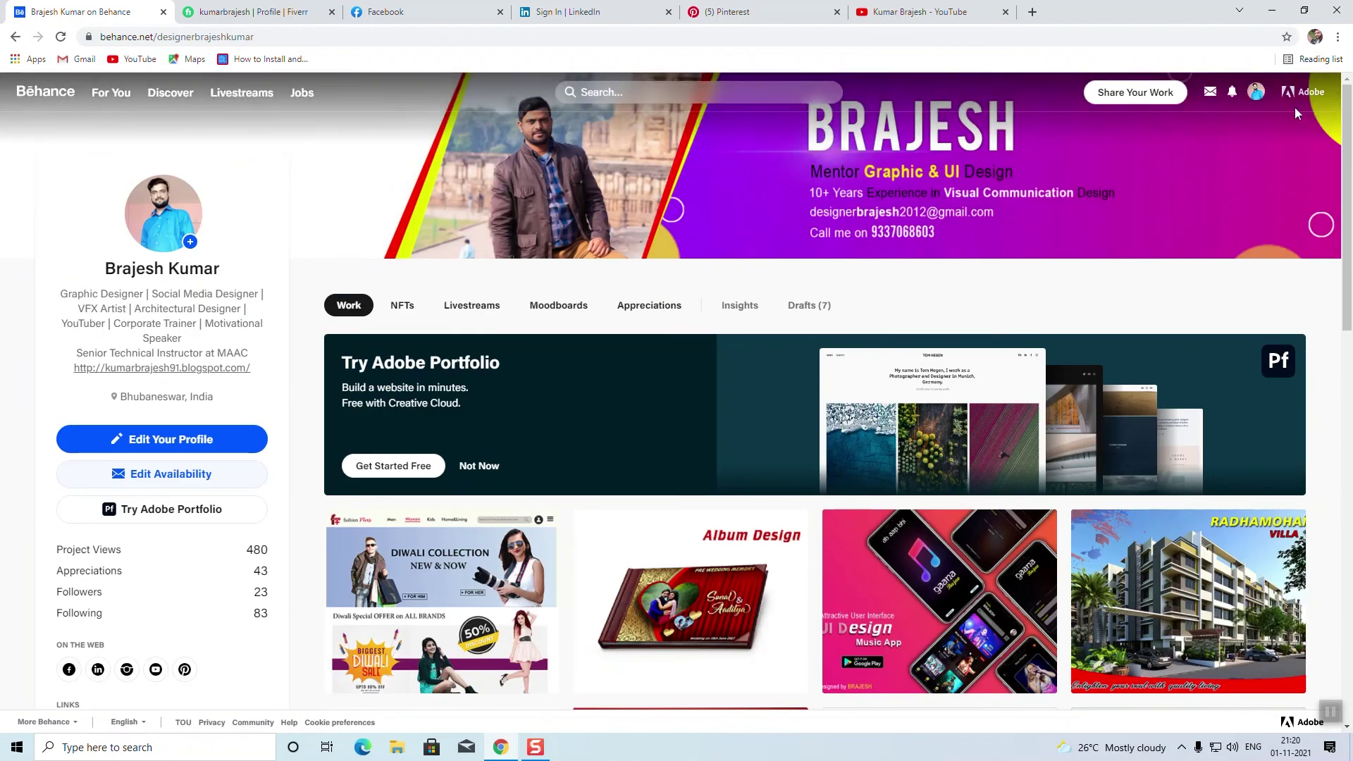
Step: Open the Inbox from recent messages and view the second conversation, about 3D logo software
click(1256, 92)
click(1210, 92)
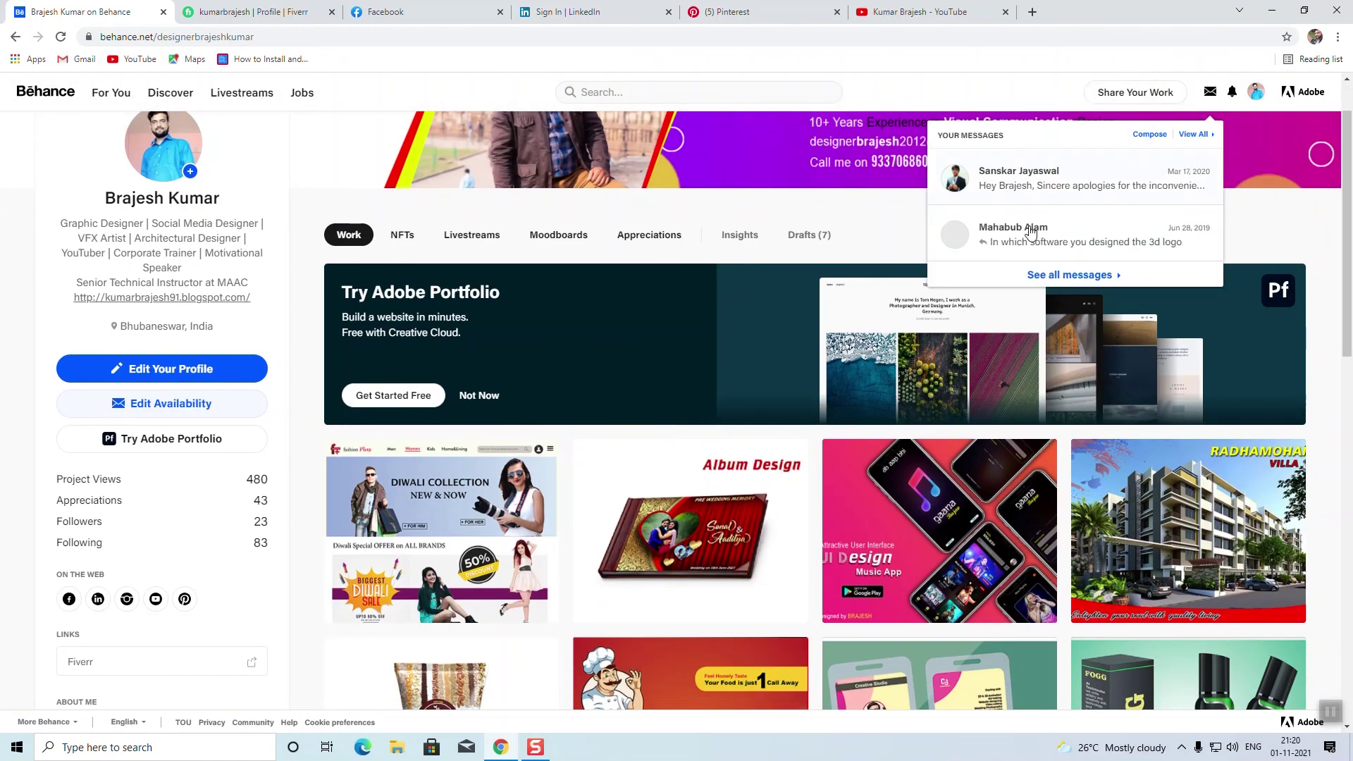
click(1094, 193)
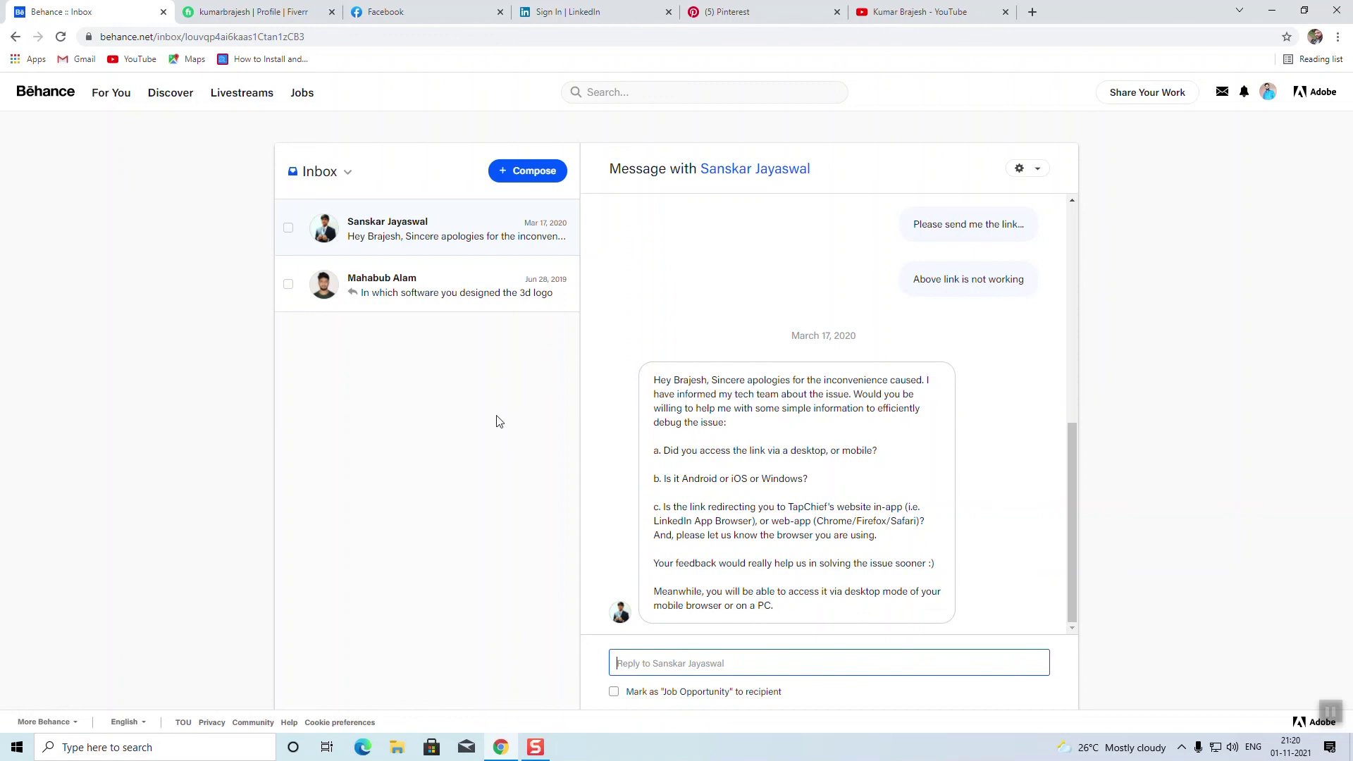
click(422, 294)
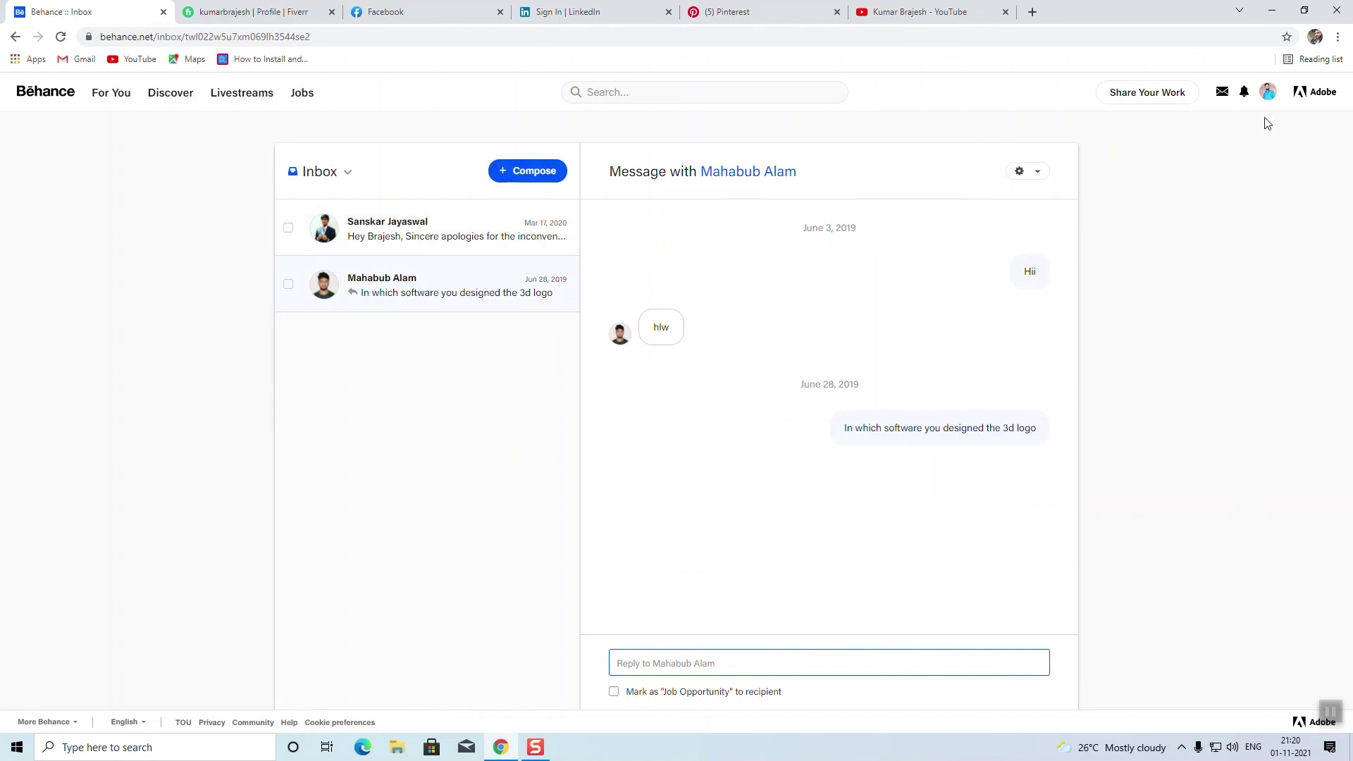
click(1120, 114)
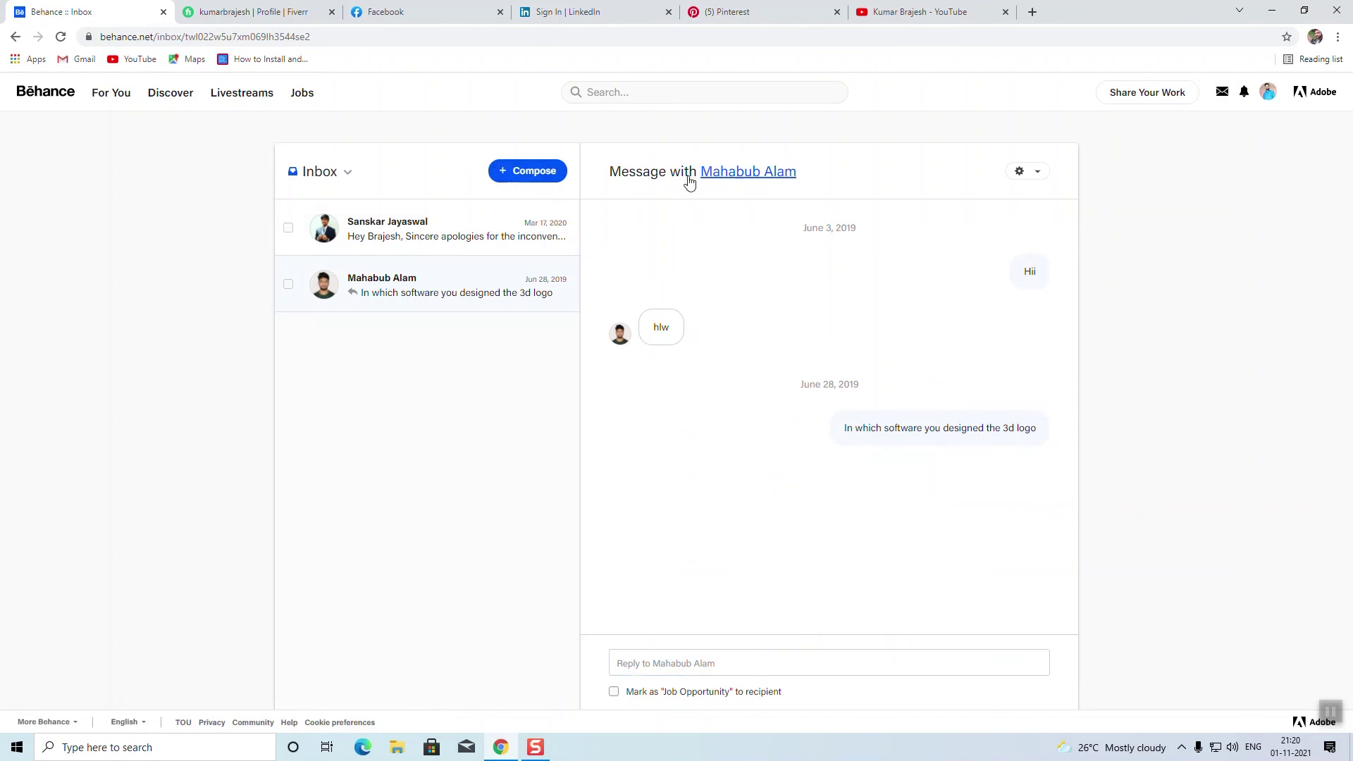